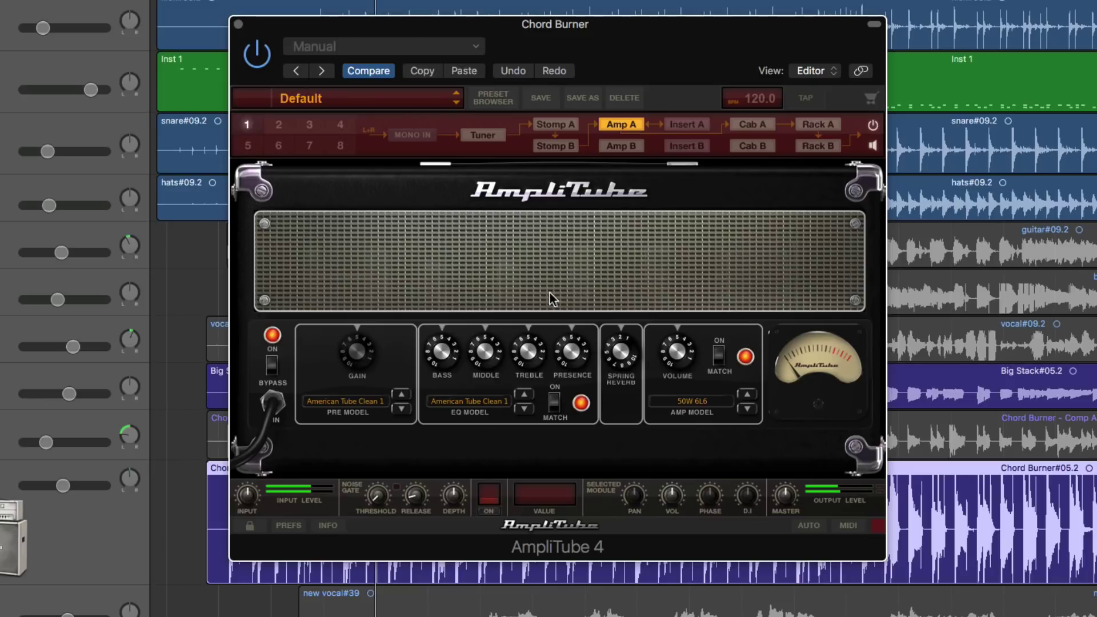
Look through the AmpliTube Legacy amp presets and open the preset browser.
left_click(341, 102)
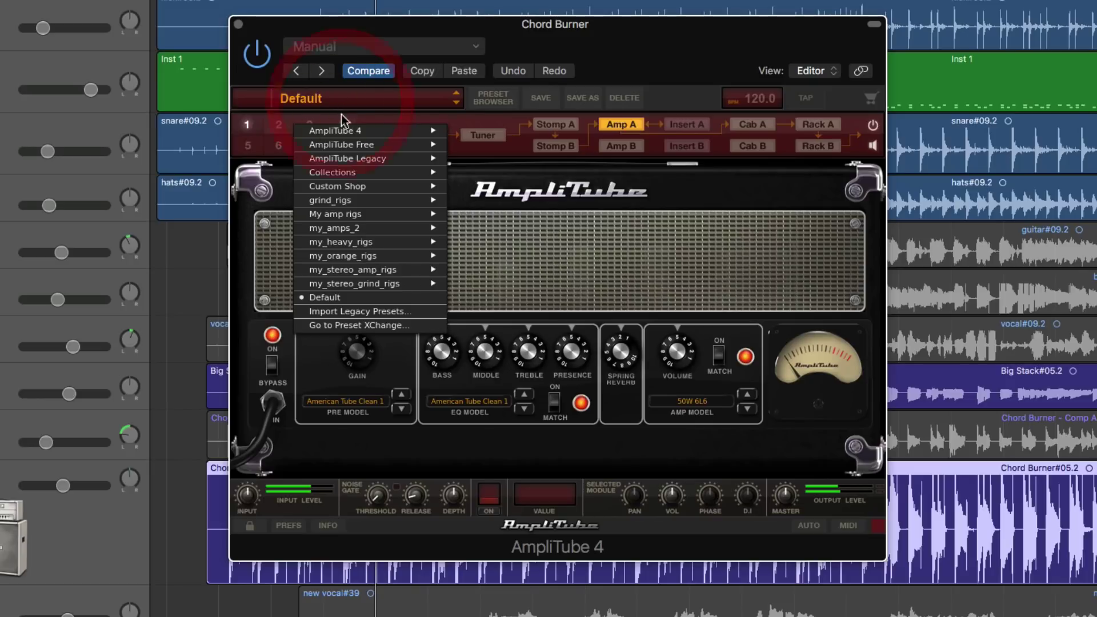
mouse_move(345, 145)
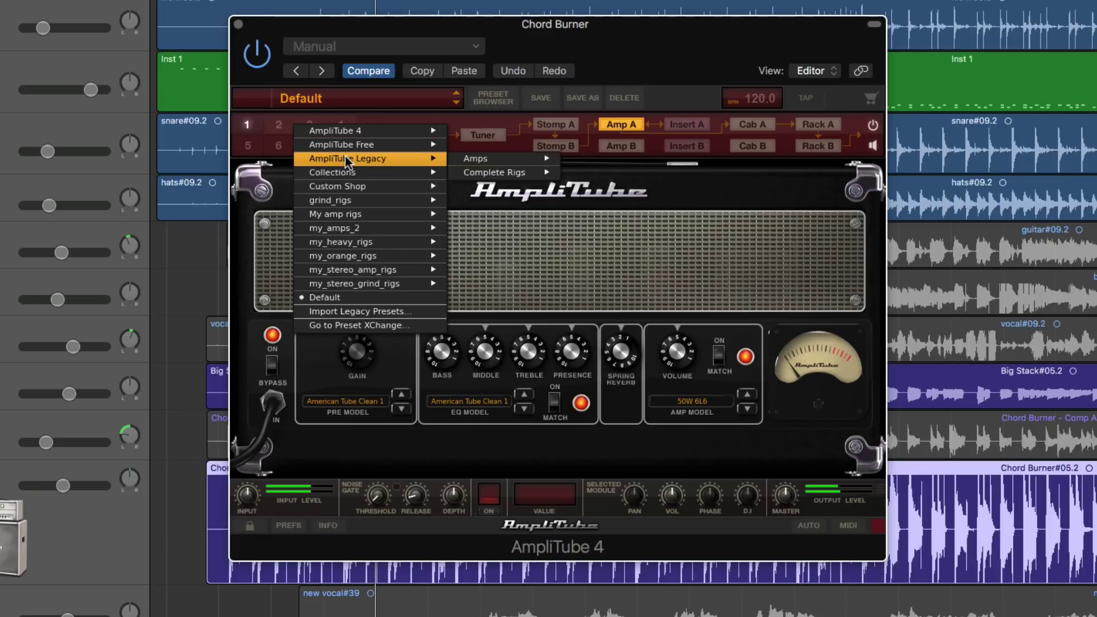
mouse_move(491, 159)
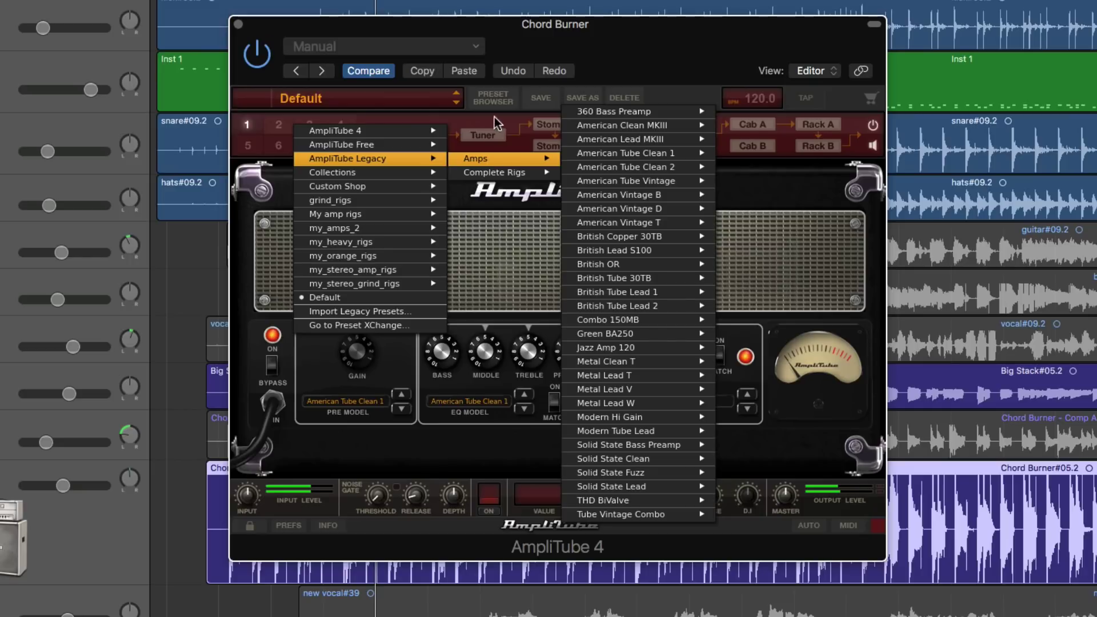
left_click(493, 100)
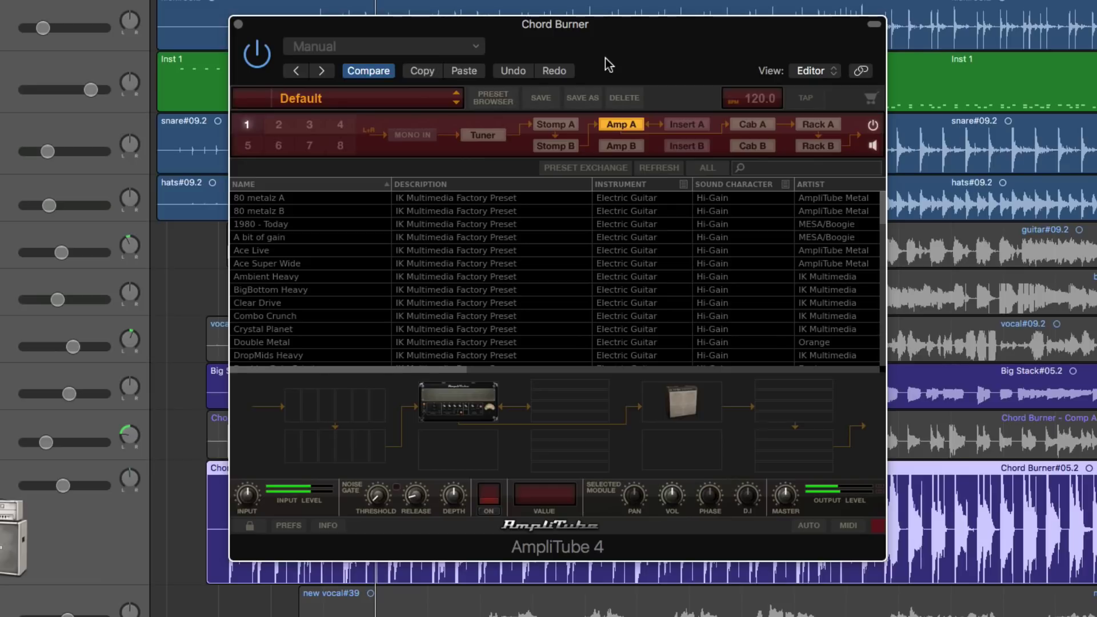
Load the Default preset and view its Amp A and Amp B slots, ending on Amp A.
left_click(355, 95)
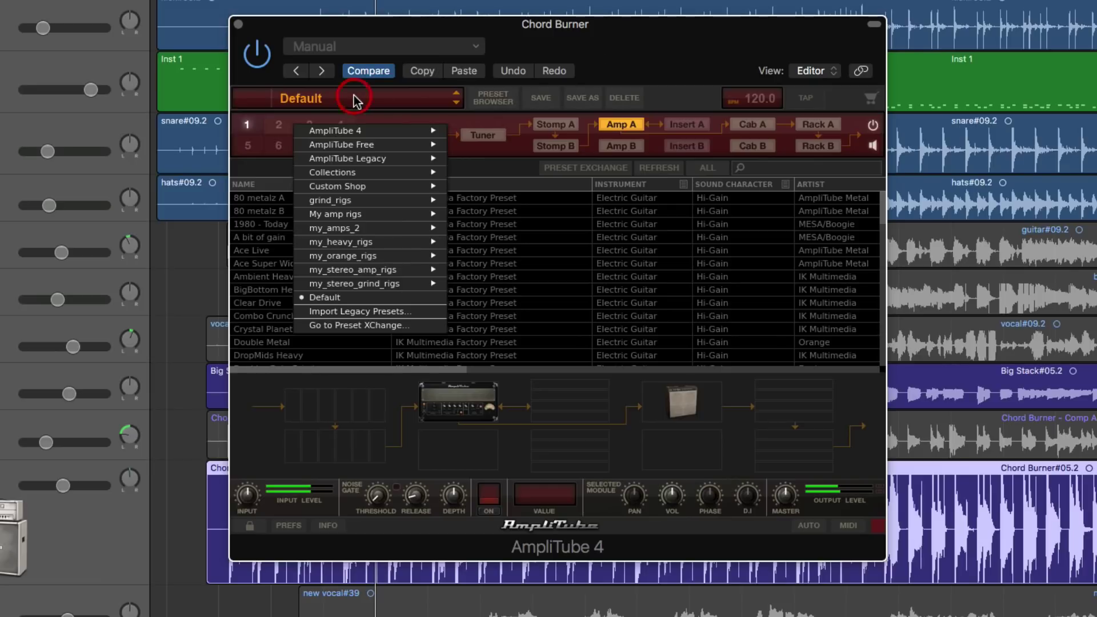
left_click(343, 293)
left_click(613, 125)
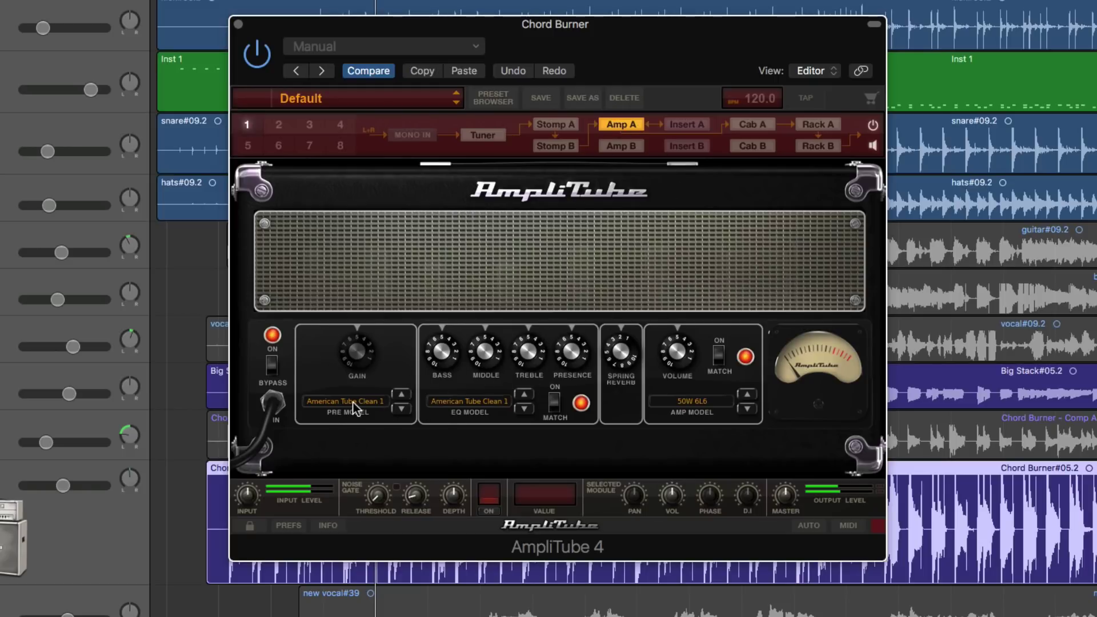
left_click(629, 146)
left_click(629, 129)
Set the Amp A model to Brit Silver from the Classic Brit Collection.
left_click(365, 400)
mouse_move(366, 403)
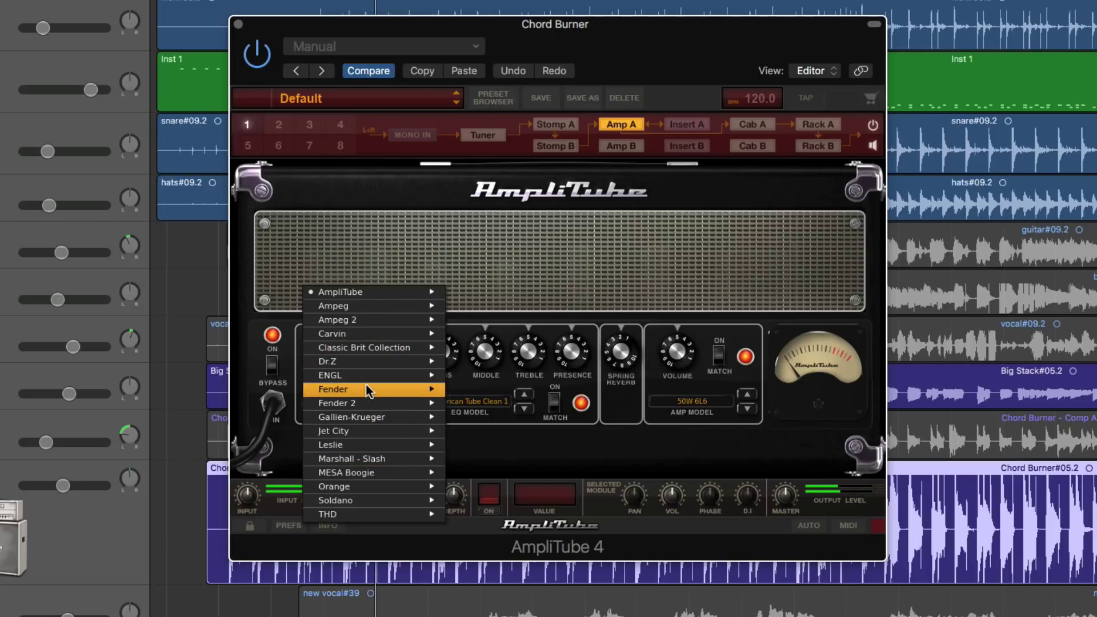
mouse_move(371, 351)
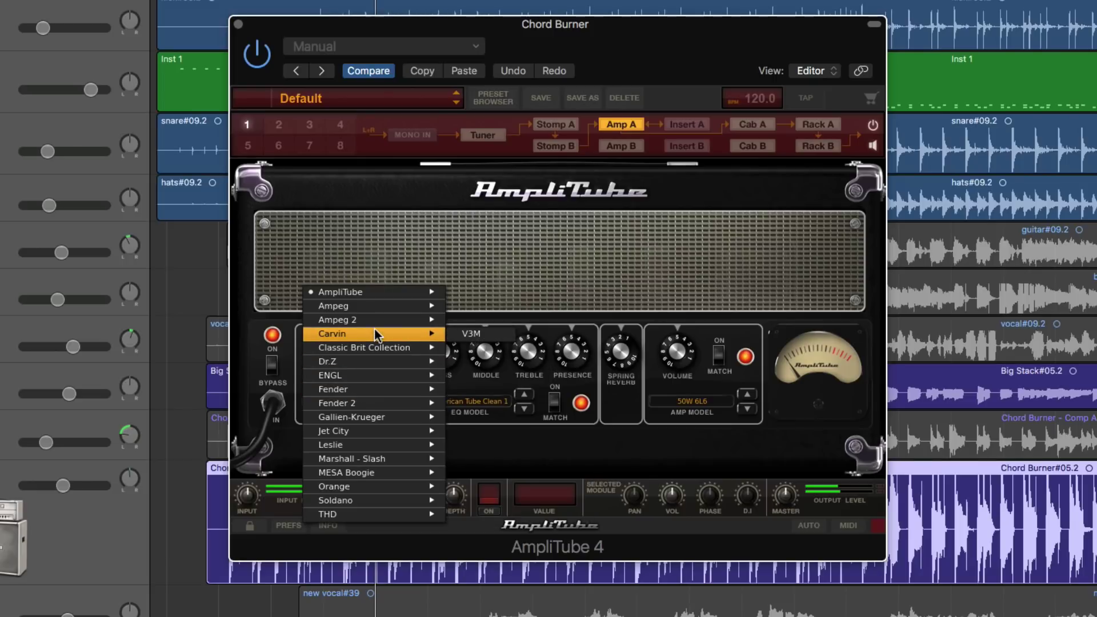
mouse_move(380, 297)
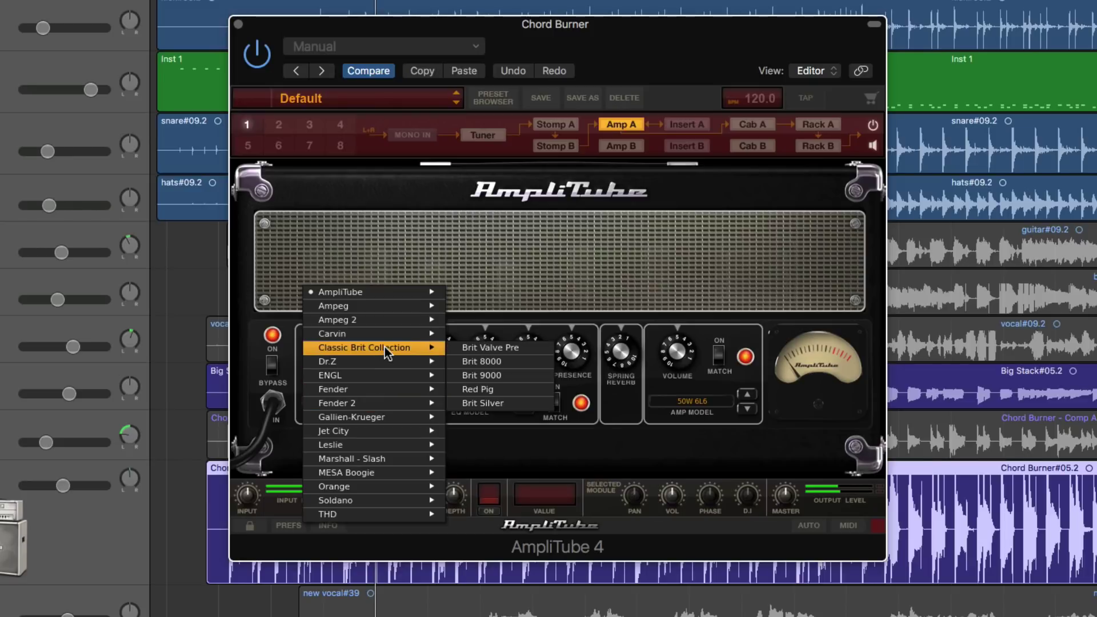
left_click(481, 402)
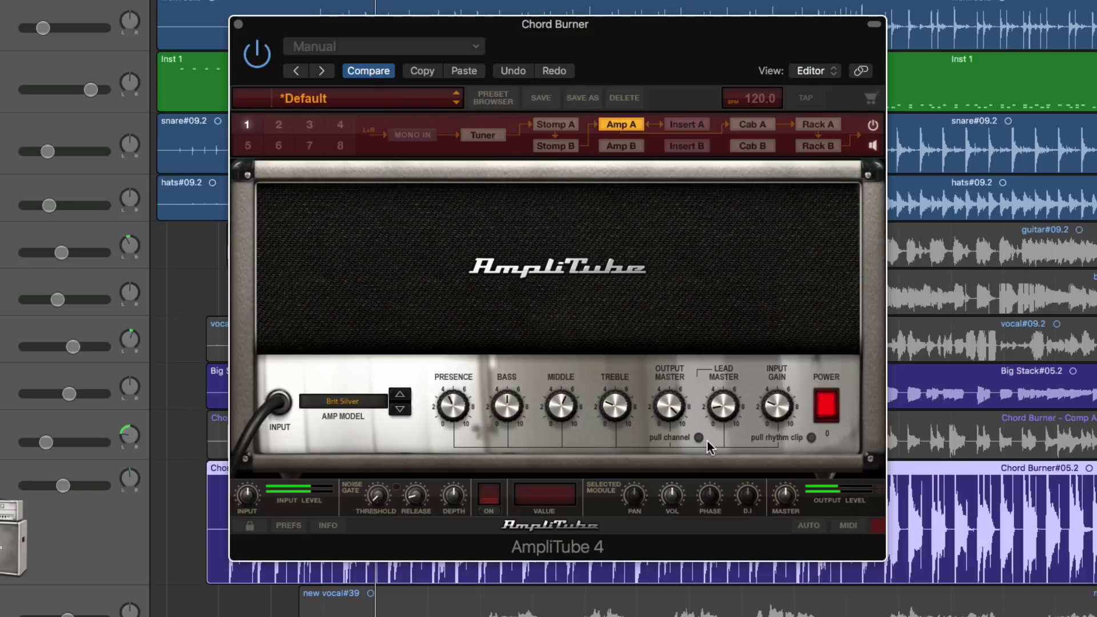
Raise the Brit Silver's input gain, lead master and treble, and lower its middle to 0.8.
left_click(775, 414)
left_click_drag(775, 413, 776, 384)
left_click_drag(729, 407, 729, 393)
left_click_drag(616, 398, 616, 378)
left_click_drag(561, 403, 573, 446)
Save the Brit Silver's current settings as a model preset named for its hi-gain scoop sound.
right_click(430, 264)
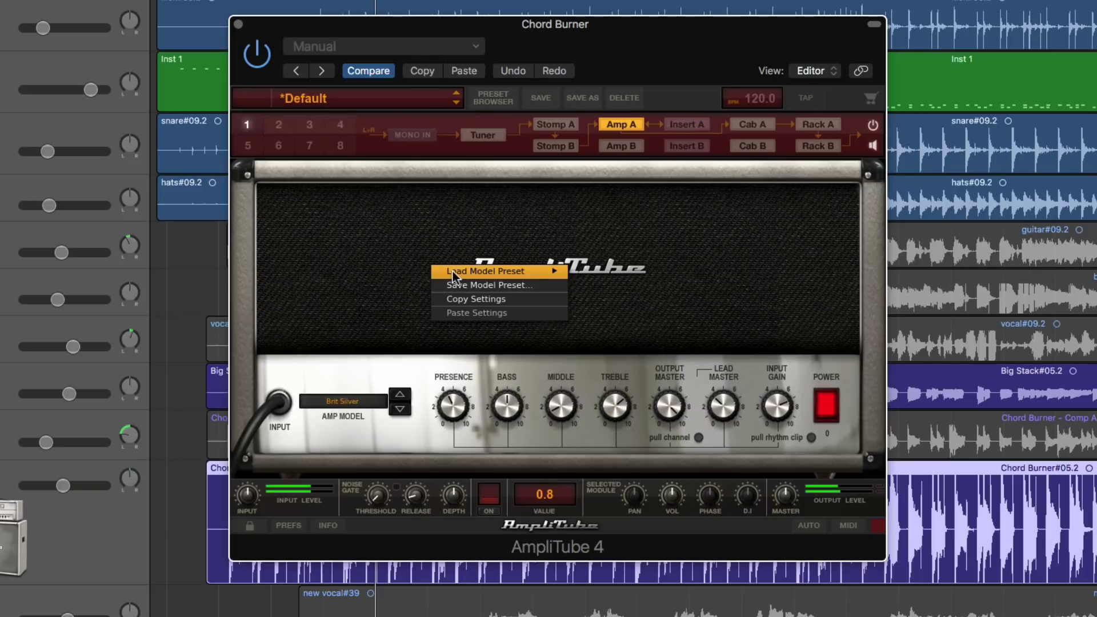
left_click(533, 287)
left_click(533, 236)
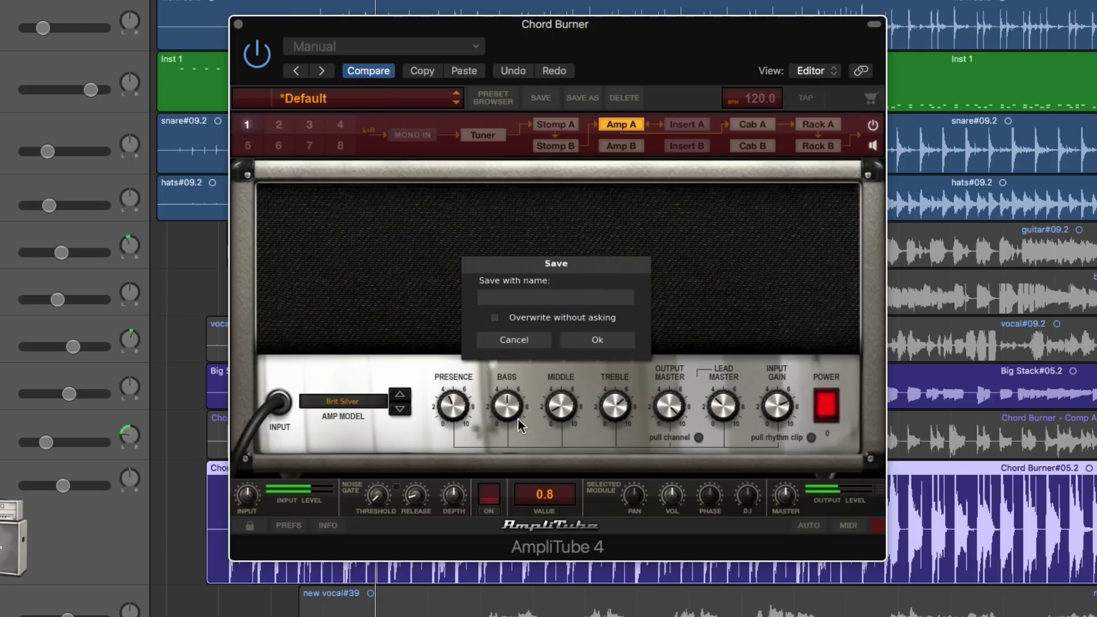
left_click(502, 299)
type("i-gains")
type("coop")
left_click(599, 341)
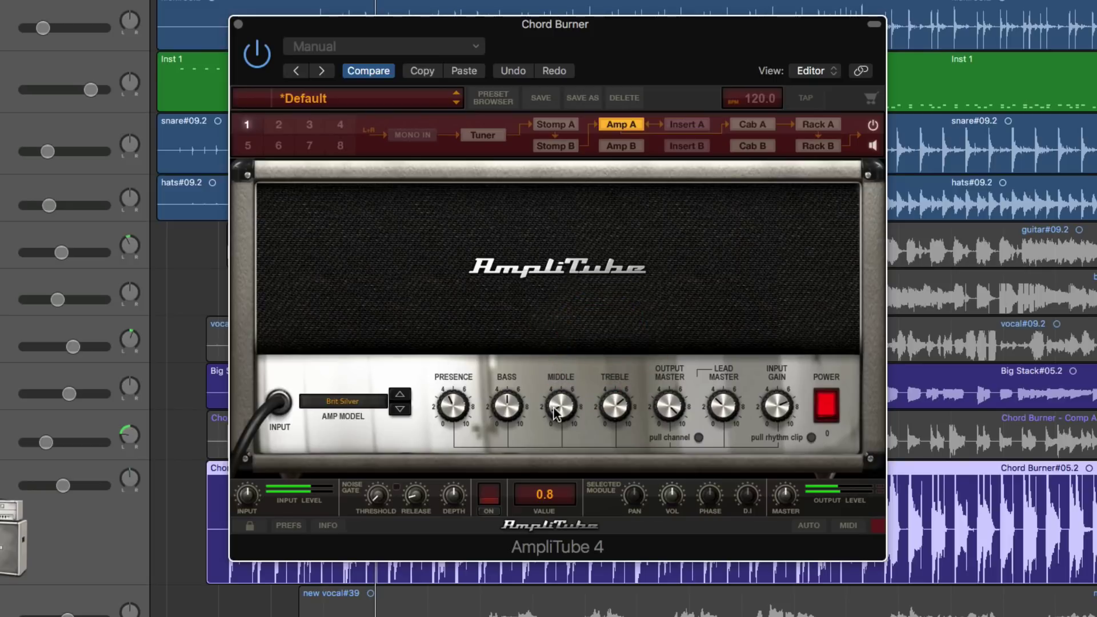
Change the Brit Silver's knobs: raise the middle, lower treble and bass, and reduce output master to 1.6 and input gain to 0.7.
left_click_drag(559, 407, 554, 347)
left_click_drag(615, 407, 594, 451)
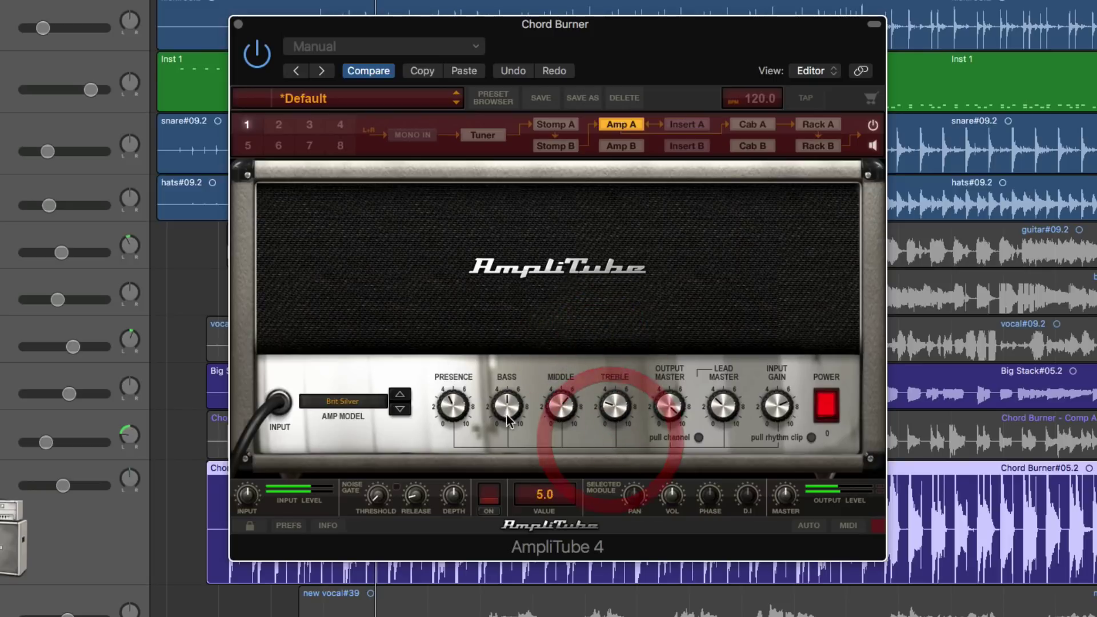
left_click_drag(507, 407, 517, 444)
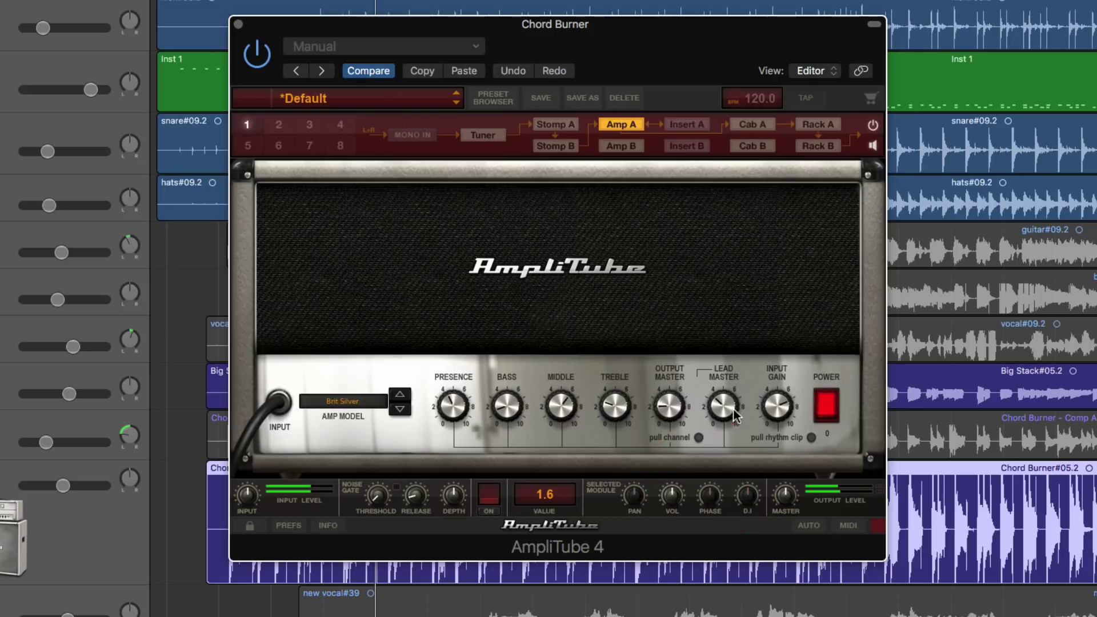
mouse_move(723, 407)
left_mouse_down()
mouse_move(732, 381)
mouse_move(777, 423)
mouse_move(774, 471)
left_mouse_up()
Set the Amp B model to Brit Silver and load the saved hi-gain scoop model preset on it.
left_click(622, 147)
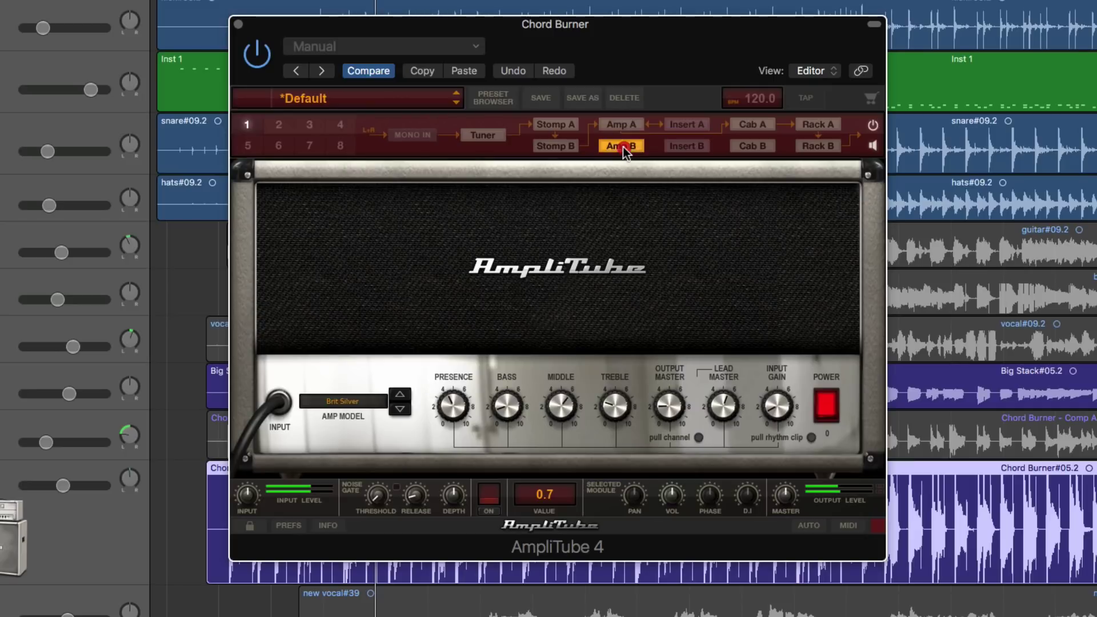
left_click(355, 400)
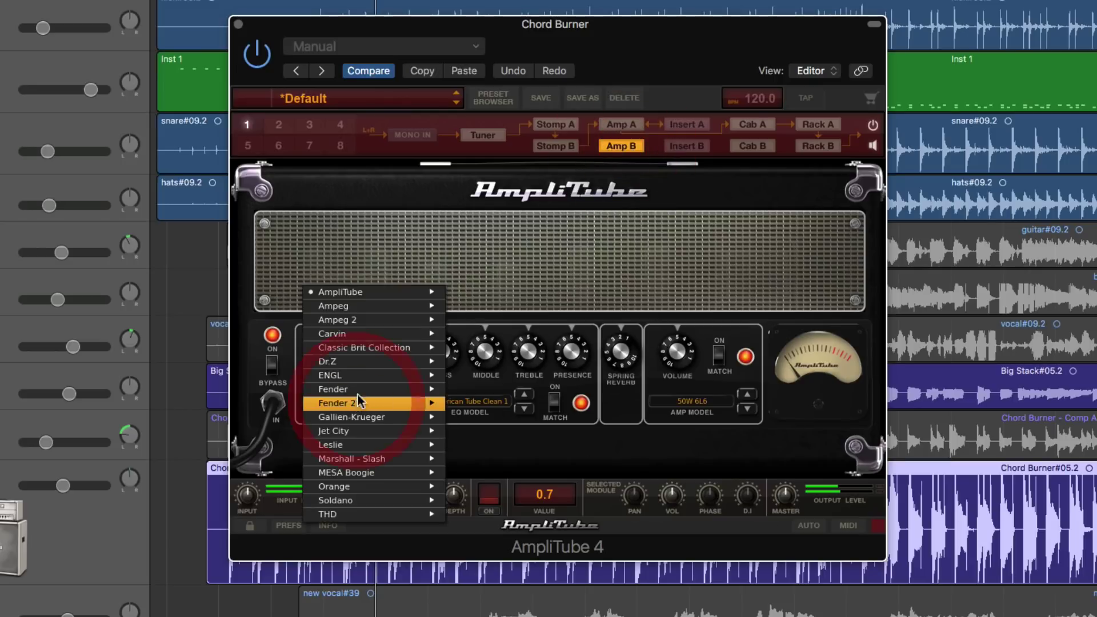
mouse_move(372, 348)
left_click(491, 403)
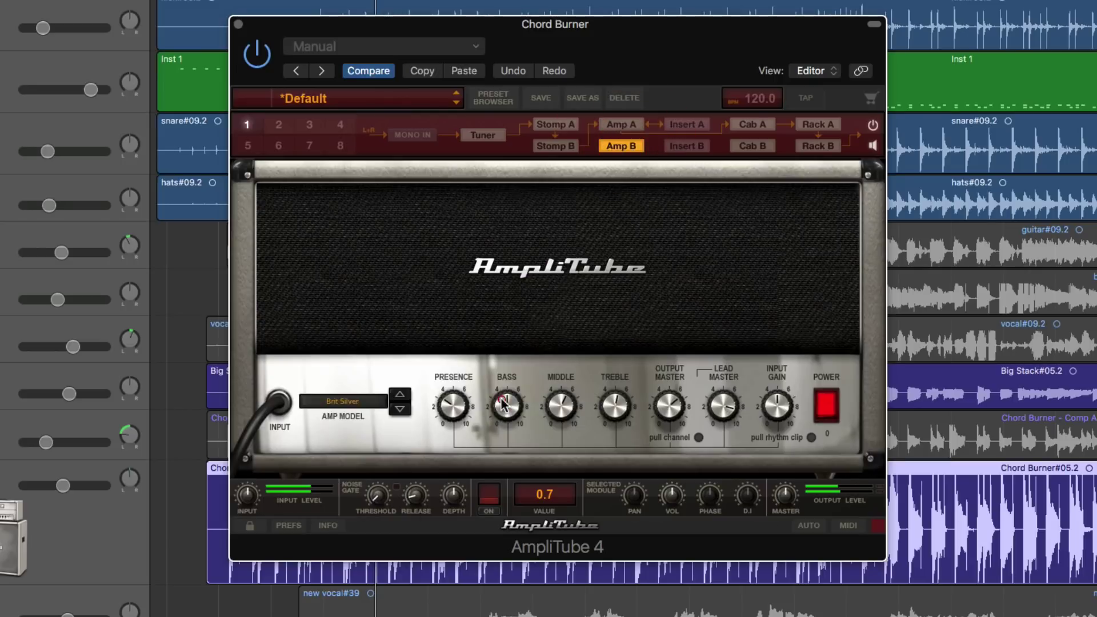
right_click(412, 264)
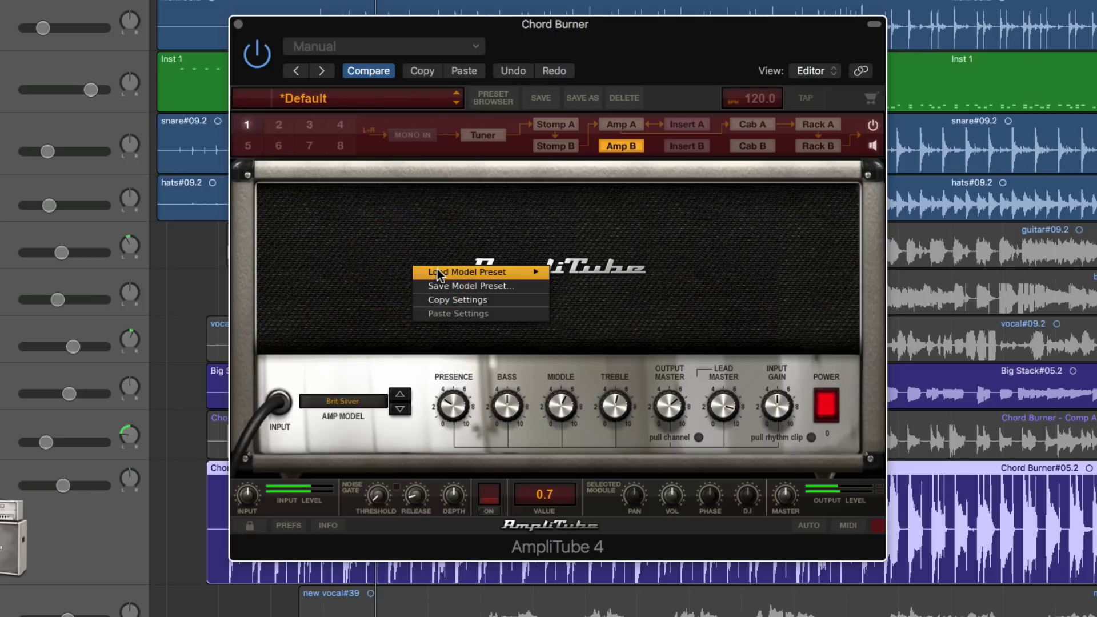
mouse_move(438, 269)
left_click(618, 272)
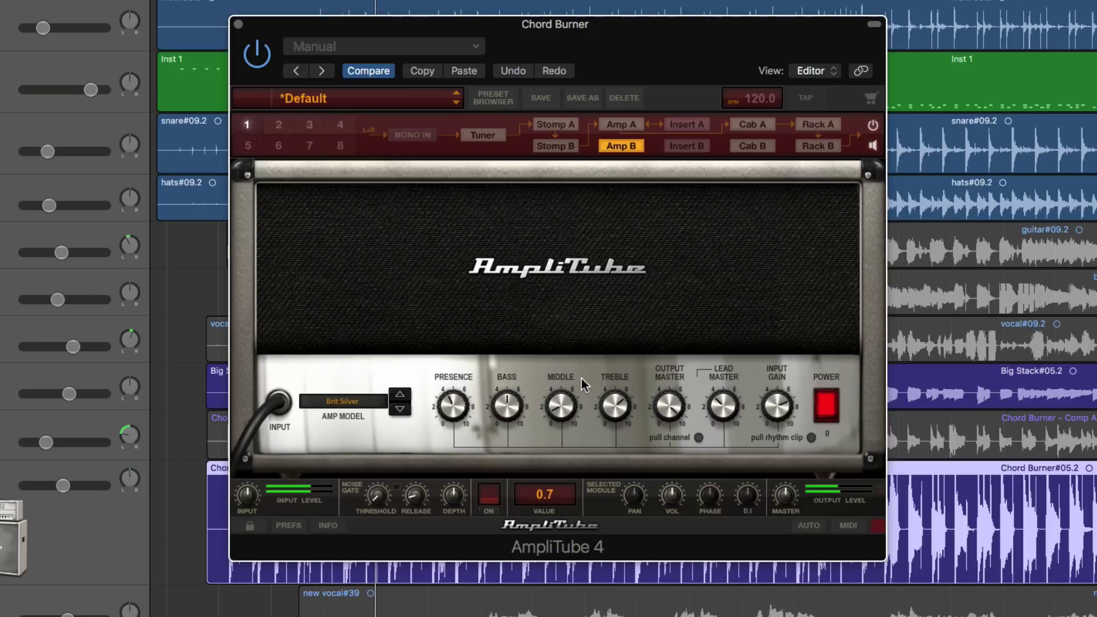
Change the Amp A model to Red Pig from the Classic Brit Collection.
left_click(618, 123)
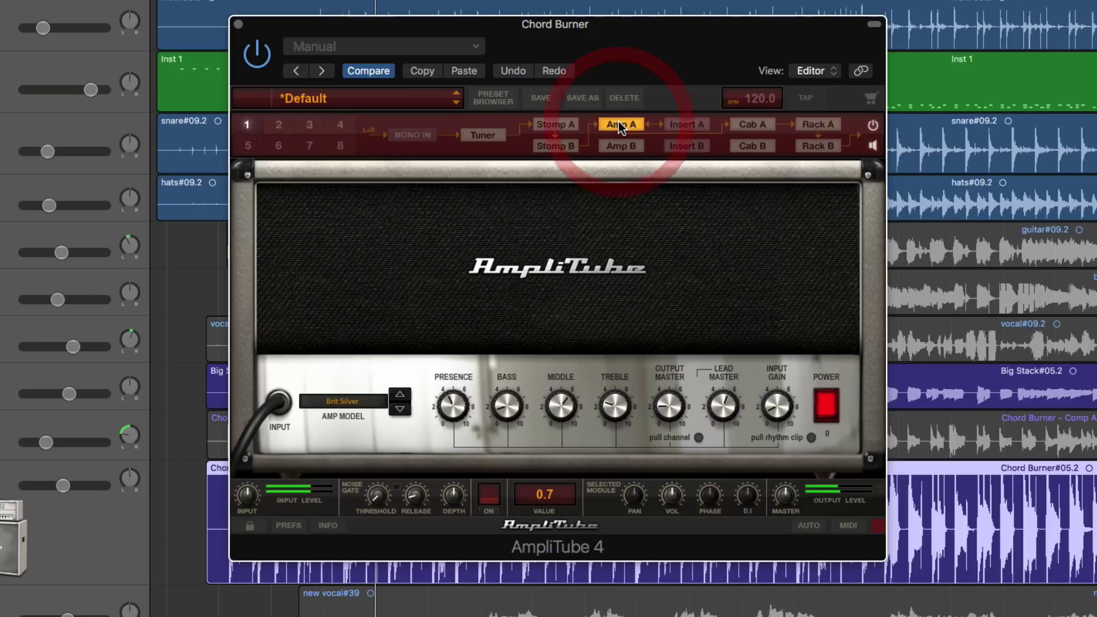
left_click(369, 403)
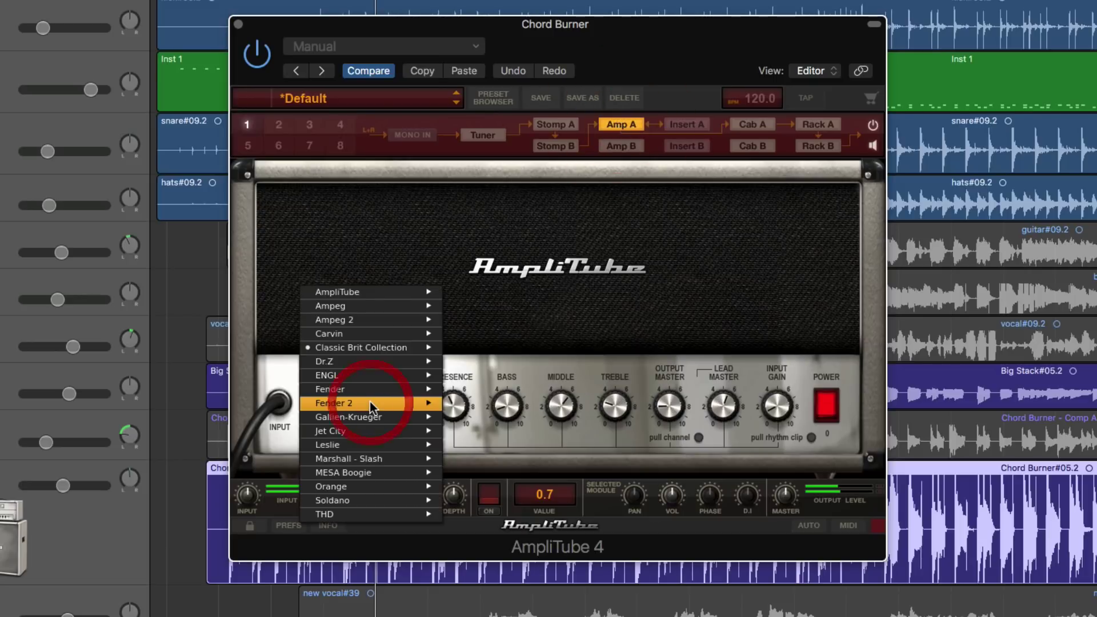
mouse_move(379, 350)
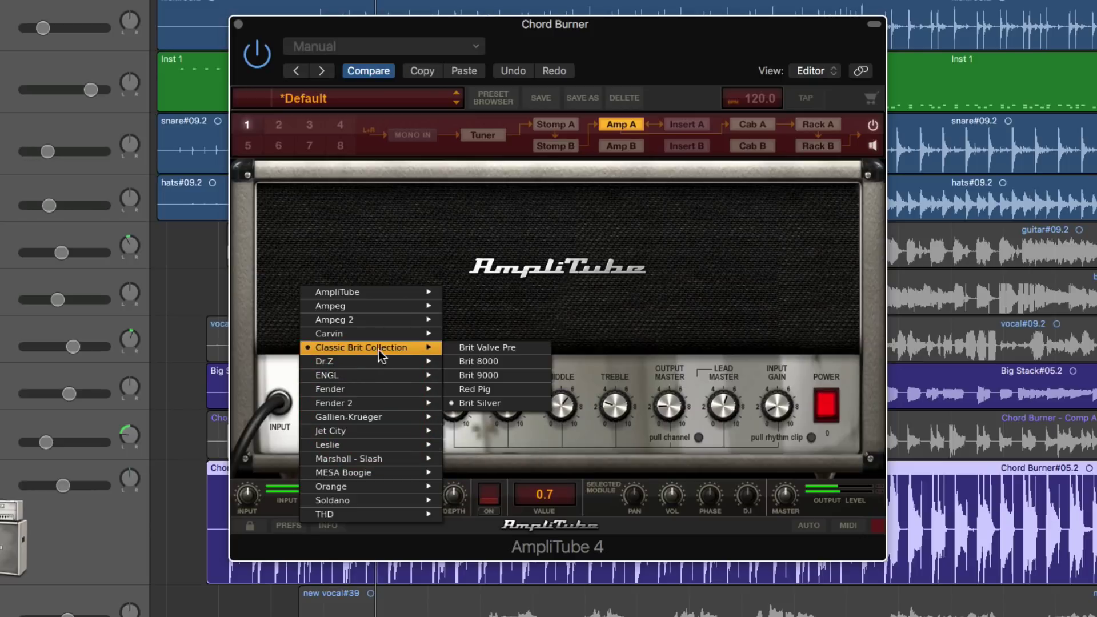
left_click(496, 389)
Try the "gain deep scoop" model preset on the Red Pig, and load "middle-treble-honky-gain" in its place.
right_click(414, 246)
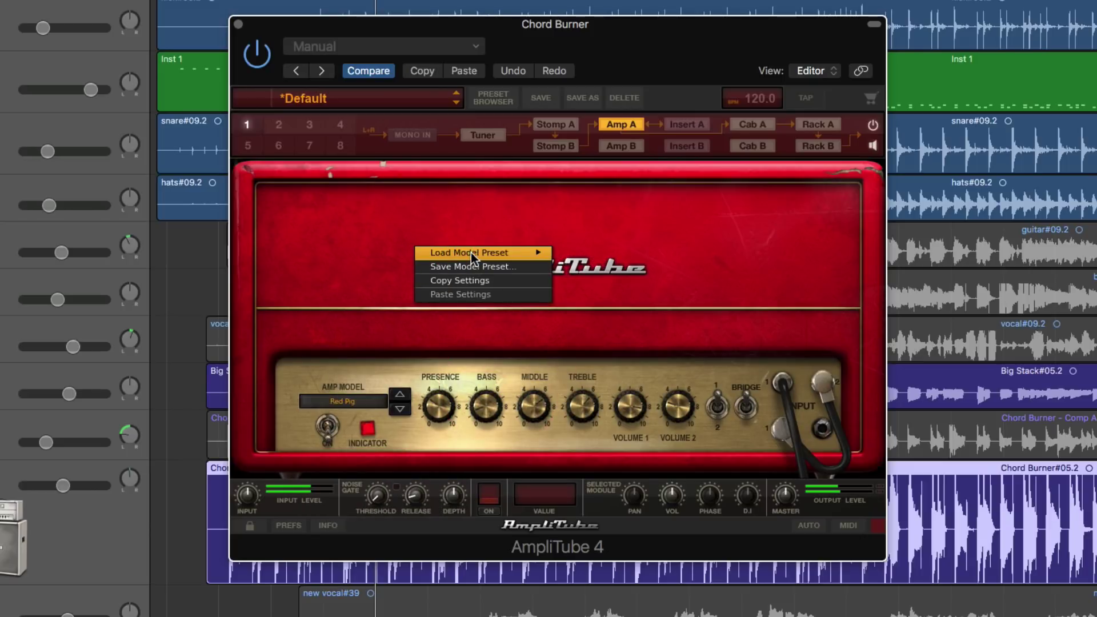
mouse_move(471, 253)
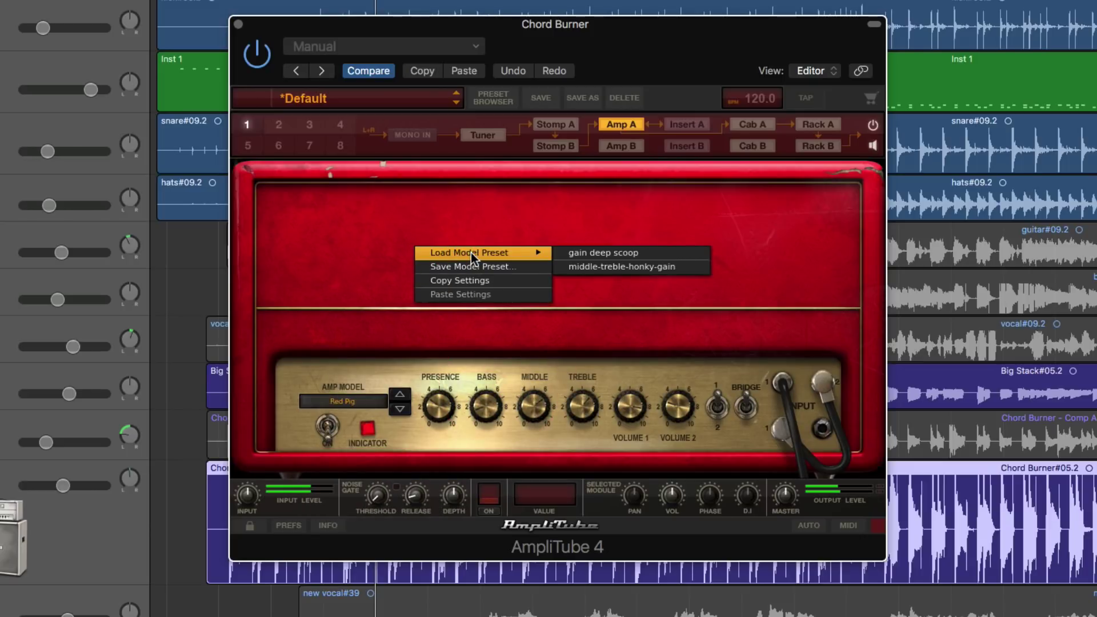
left_click(650, 252)
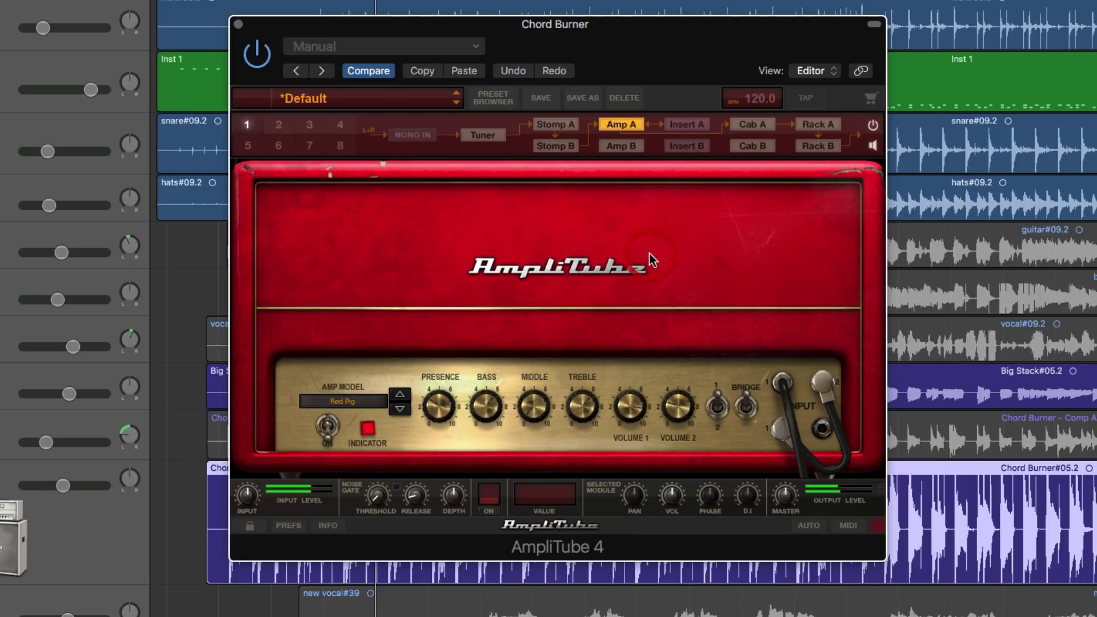
right_click(489, 232)
mouse_move(554, 241)
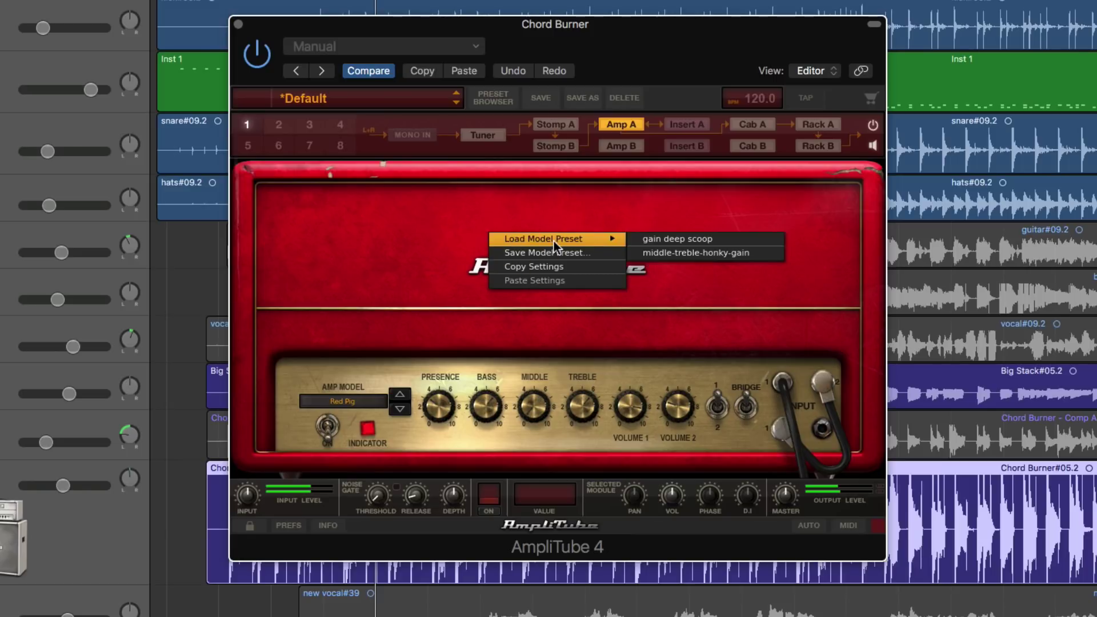
left_click(704, 252)
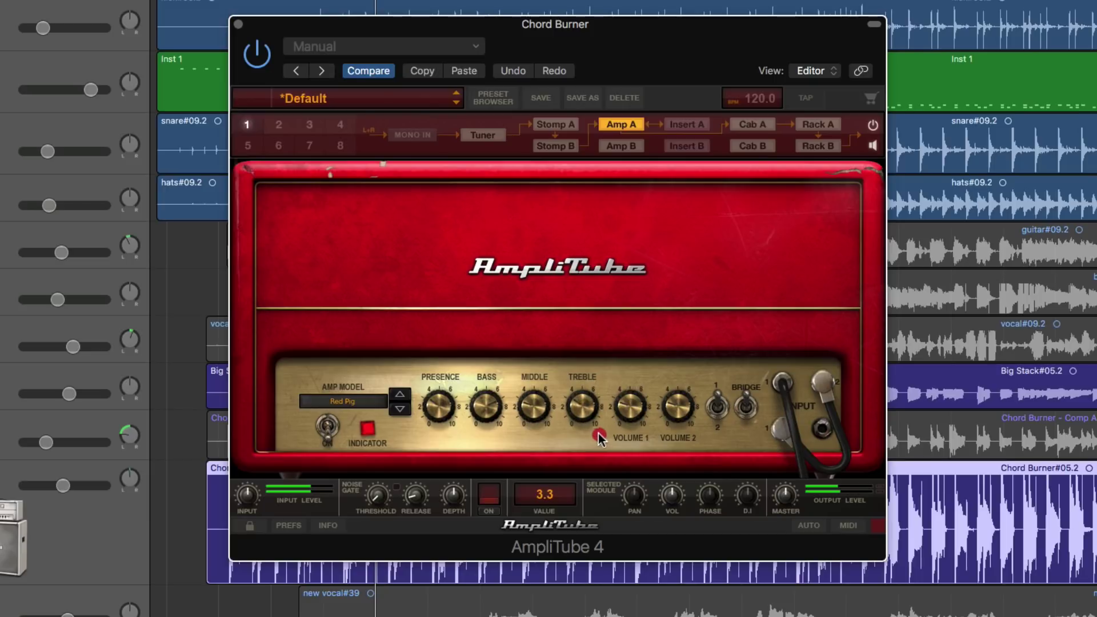
Save the Red Pig's settings as a model preset named "honky-clean" and check for it among the loadable presets.
right_click(495, 239)
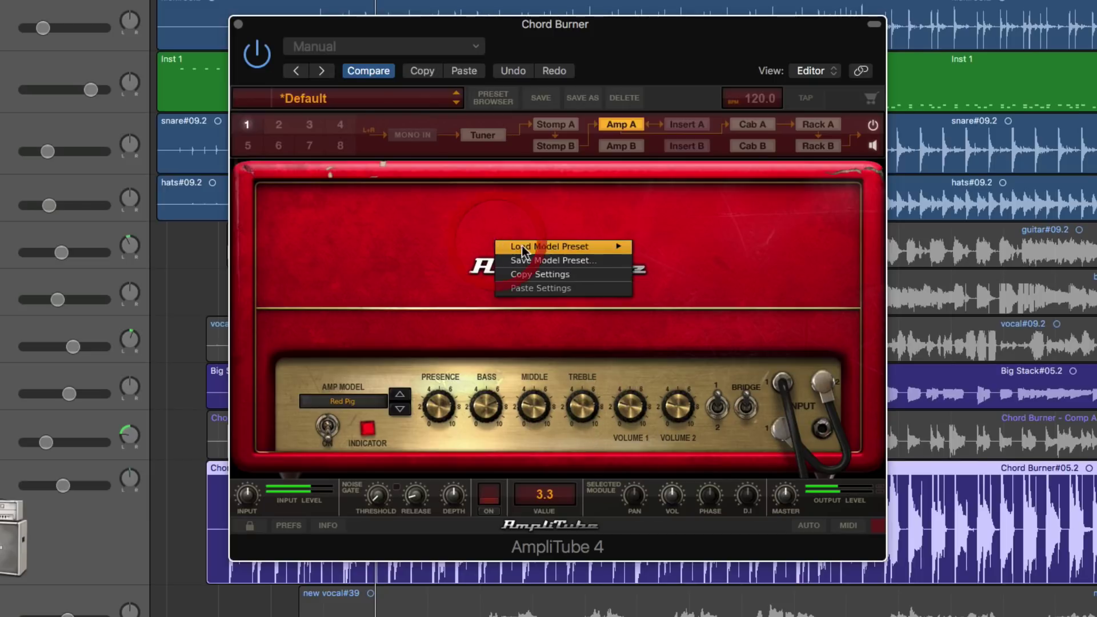
left_click(523, 260)
left_click(515, 293)
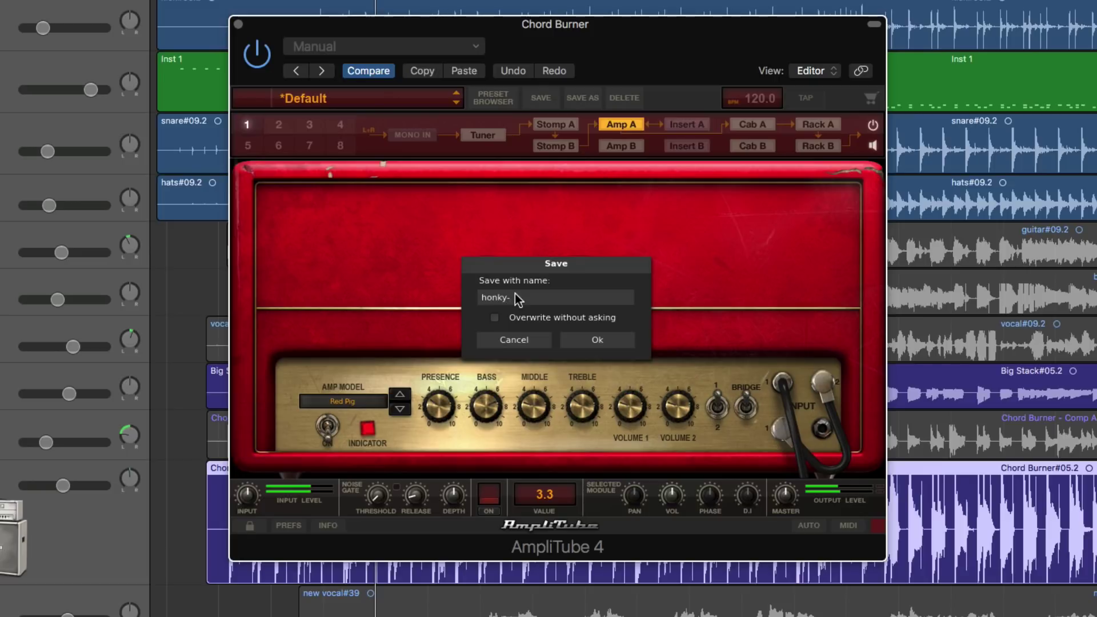
left_click(588, 338)
right_click(410, 228)
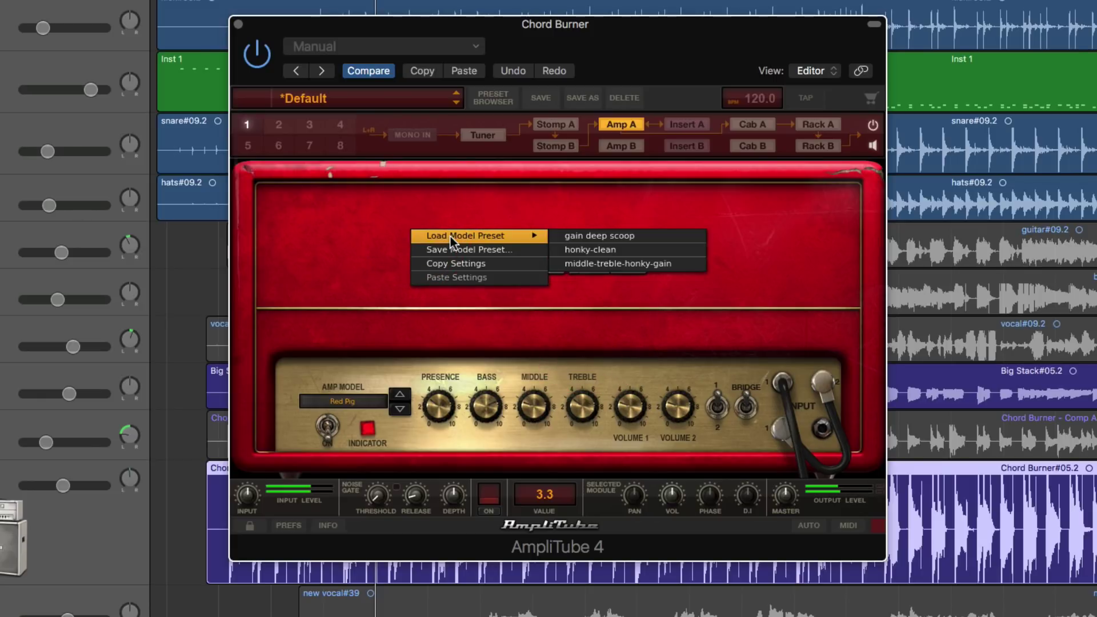
left_click(536, 305)
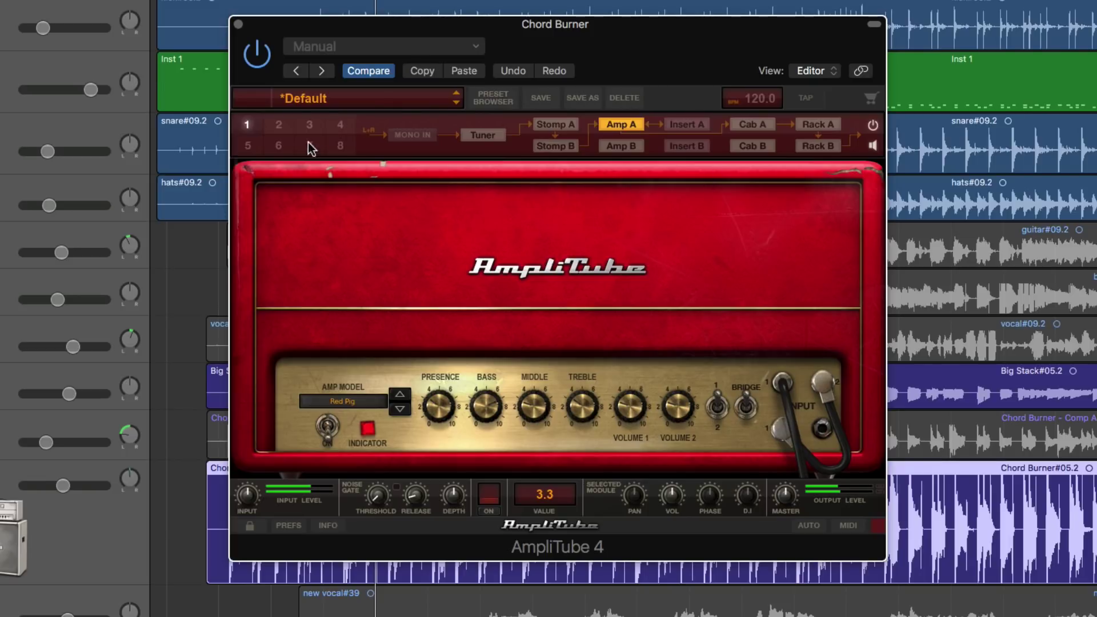
Reload the Default preset and show its Cab A cabinet.
left_click(301, 98)
left_click(330, 293)
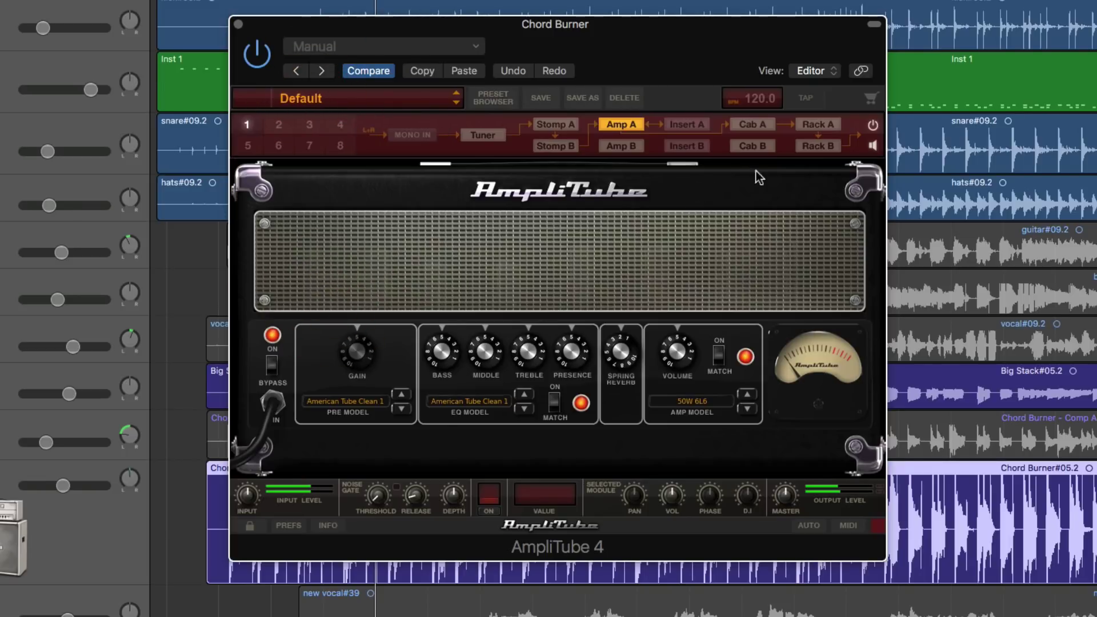
left_click(753, 125)
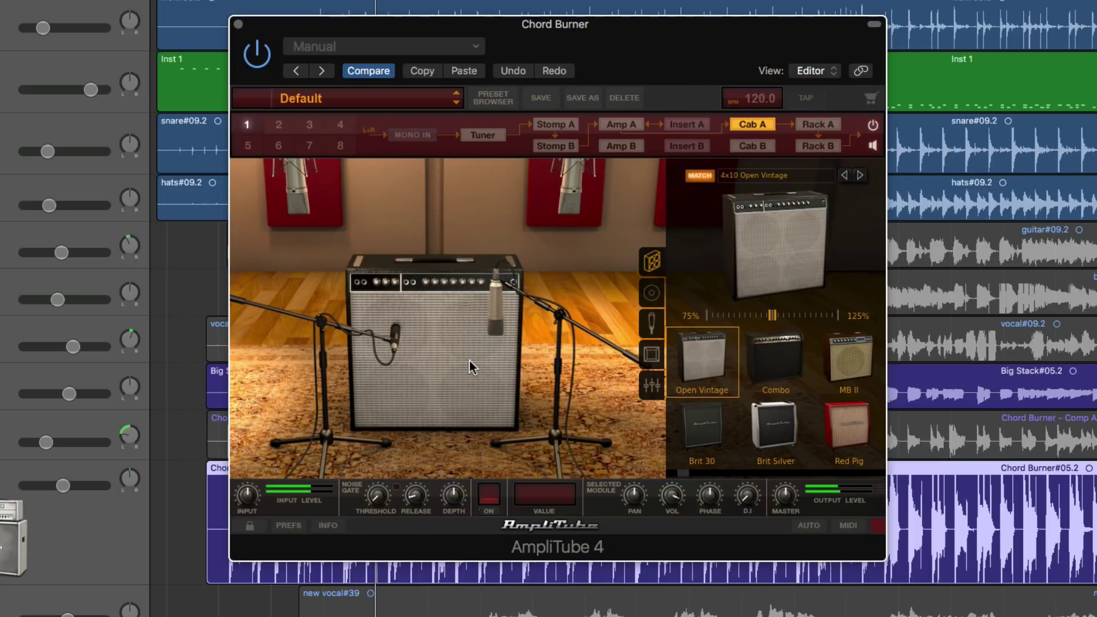
Reload the Default preset and change the Cab A cabinet to the 4x12 Red Pig.
left_click(338, 104)
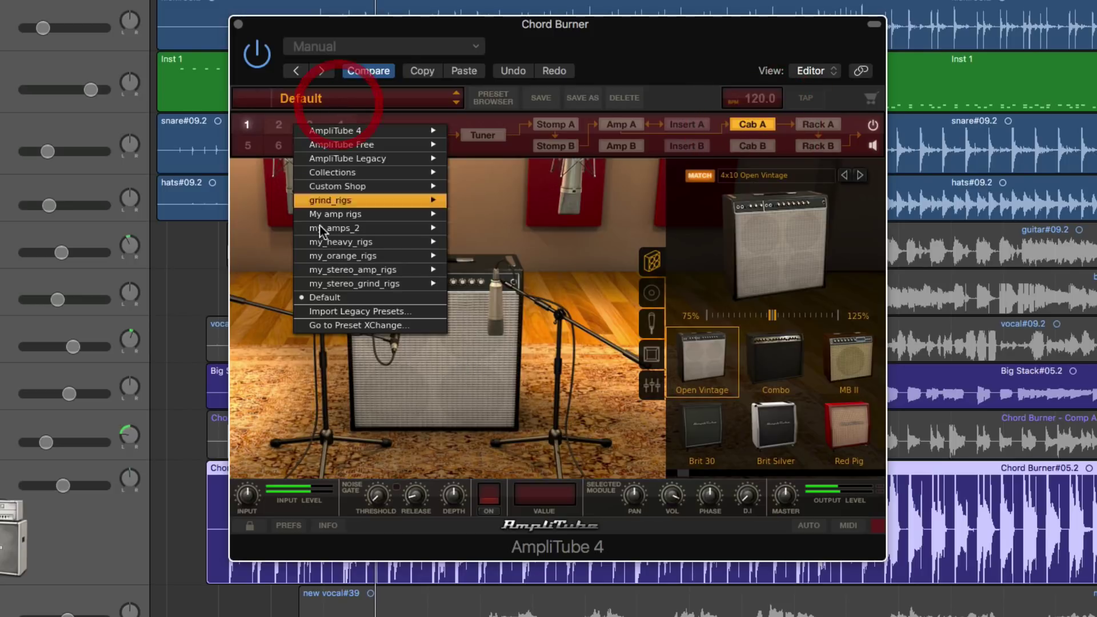
left_click(332, 297)
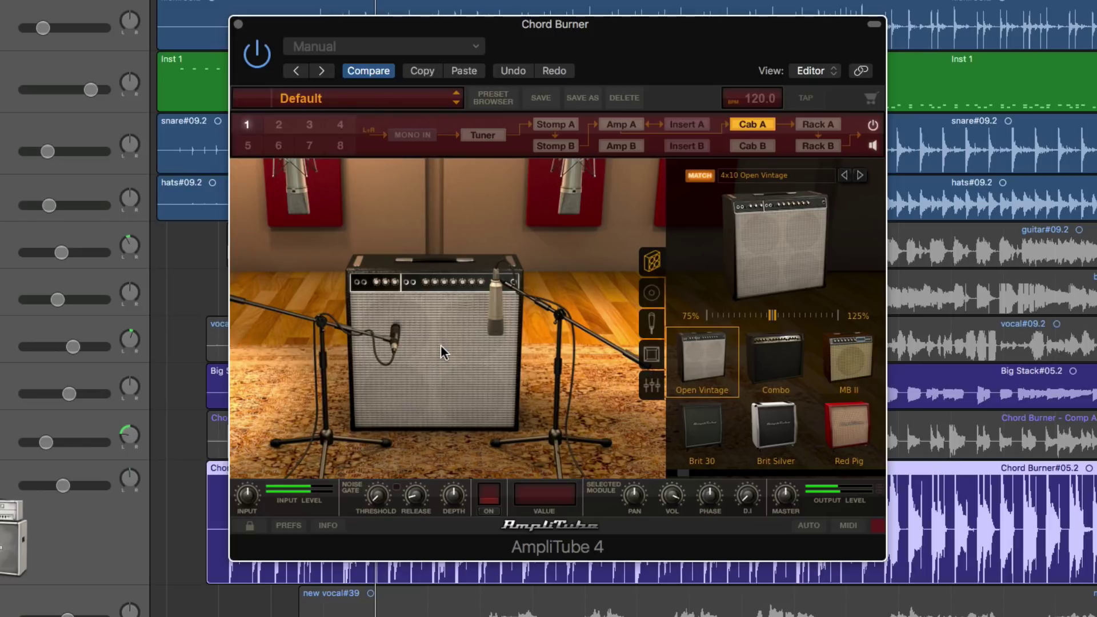
left_click(834, 423)
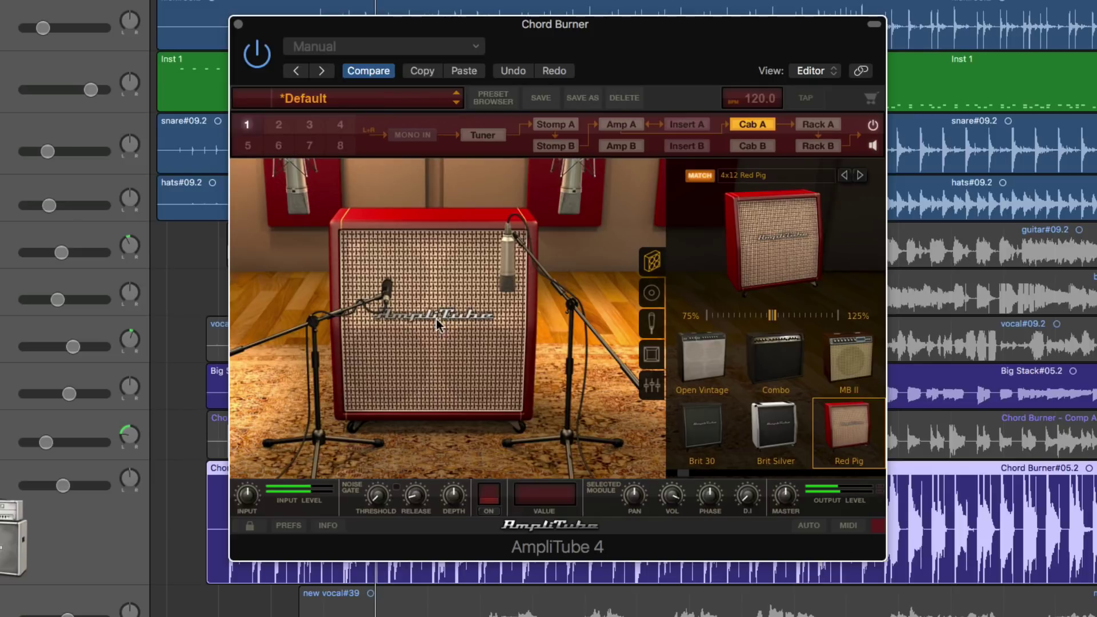
Load the "Studio B. Ribbon. ambient 414" model preset on the Red Pig cabinet.
right_click(432, 286)
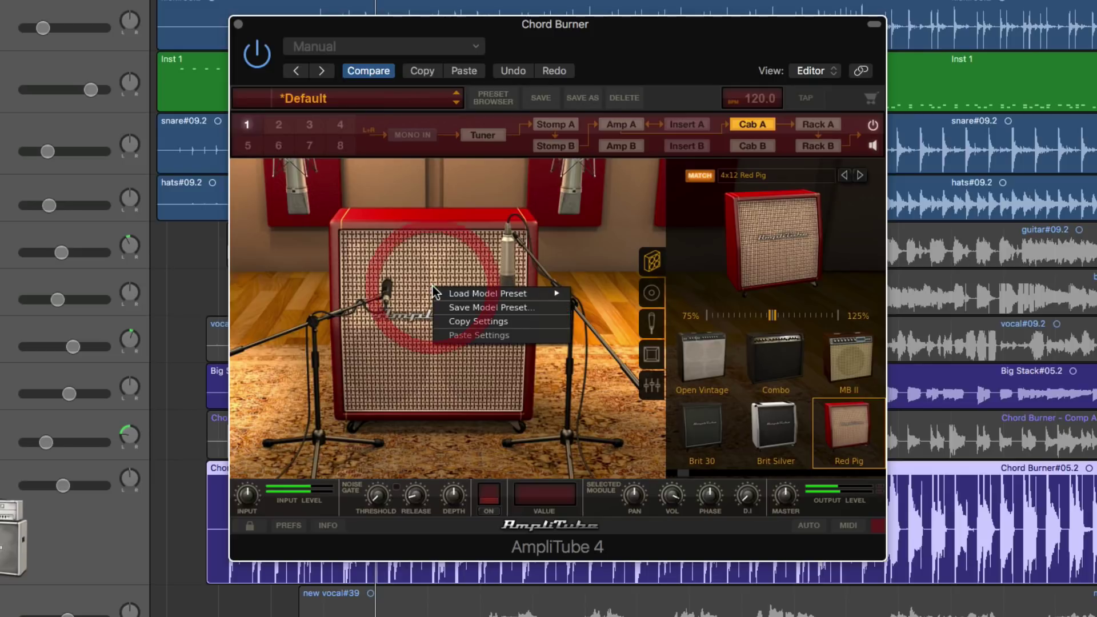
right_click(429, 193)
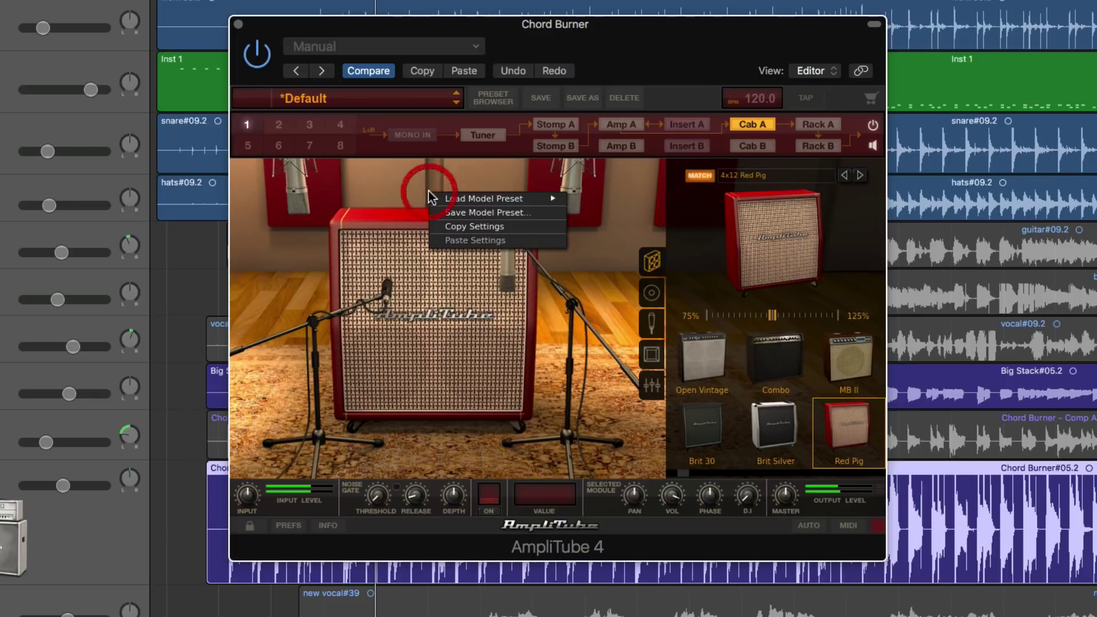
right_click(450, 335)
mouse_move(526, 342)
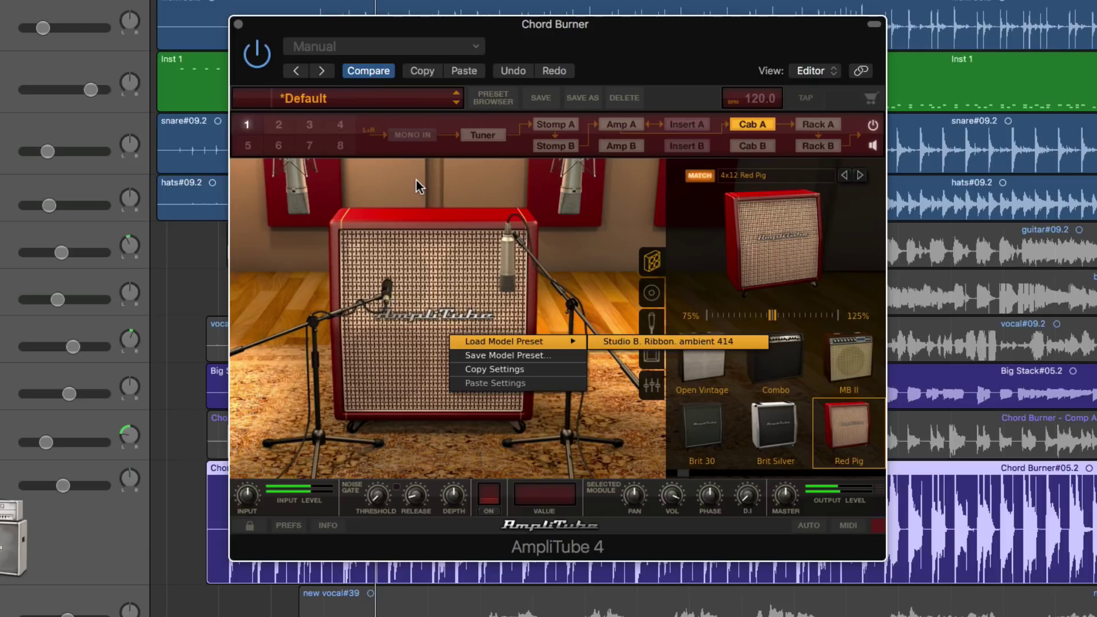
left_click(625, 341)
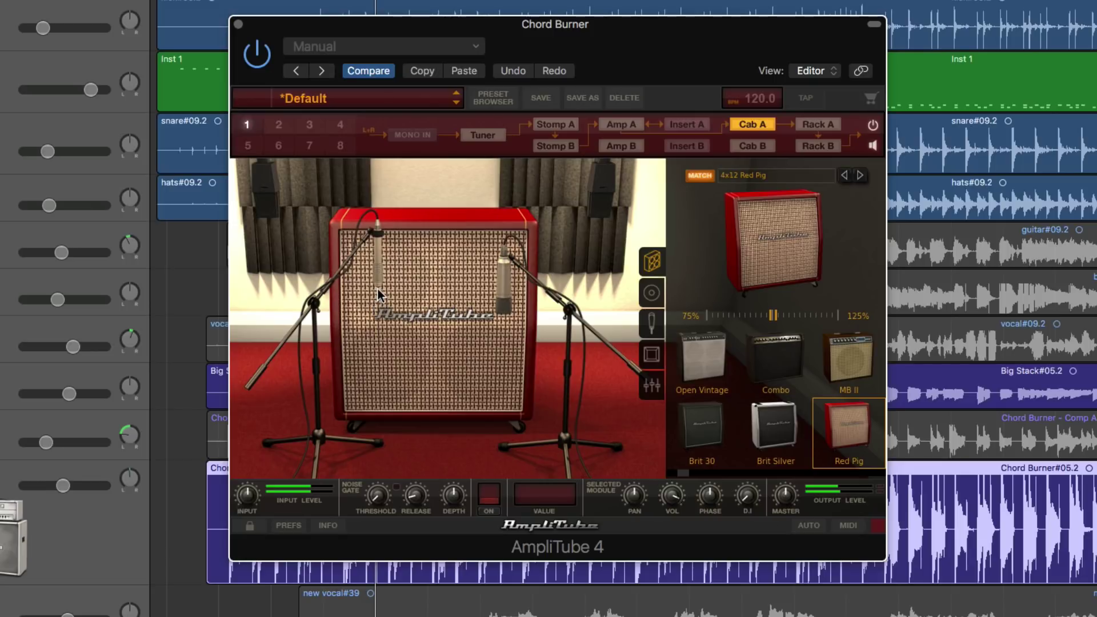
Examine the Red Pig cabinet's two microphones and their placement, its individual speakers, and its mixer levels.
left_click(653, 332)
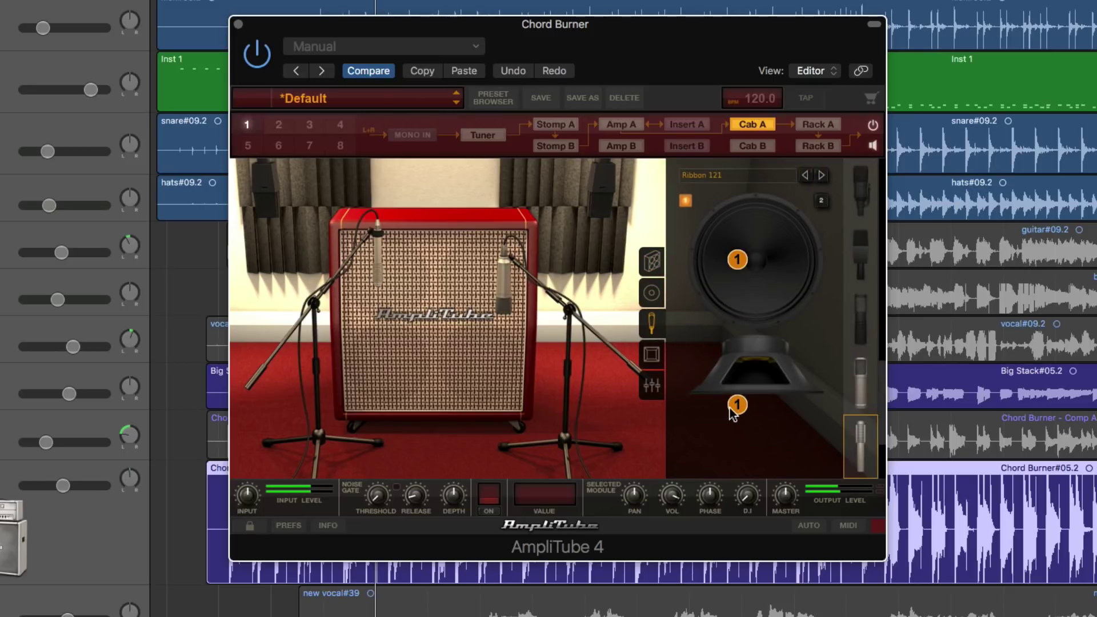
left_click(821, 201)
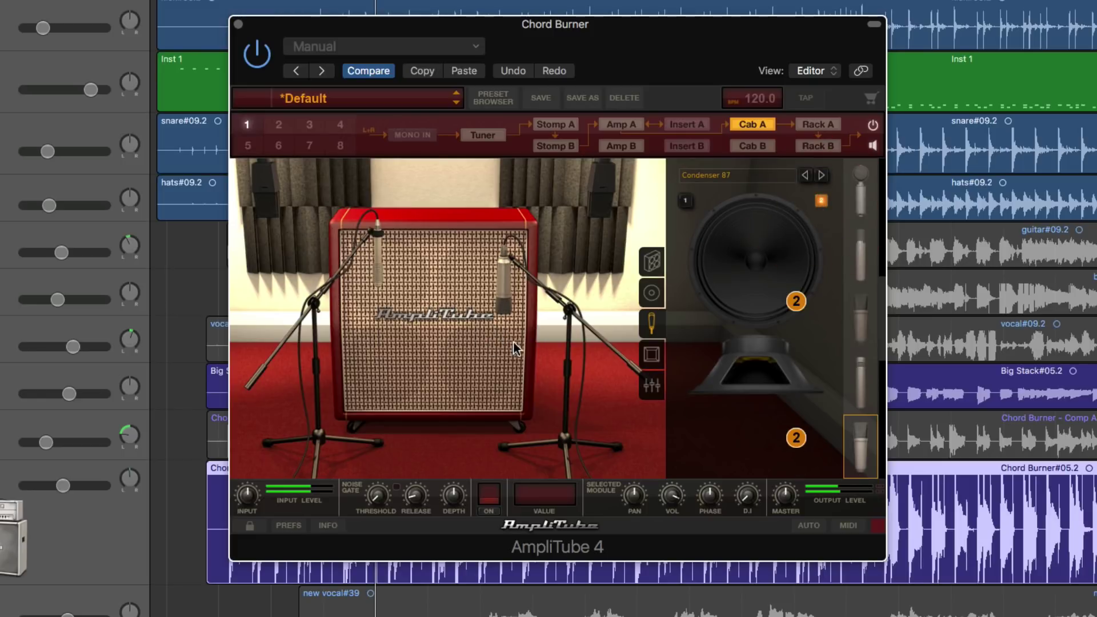
left_click(649, 294)
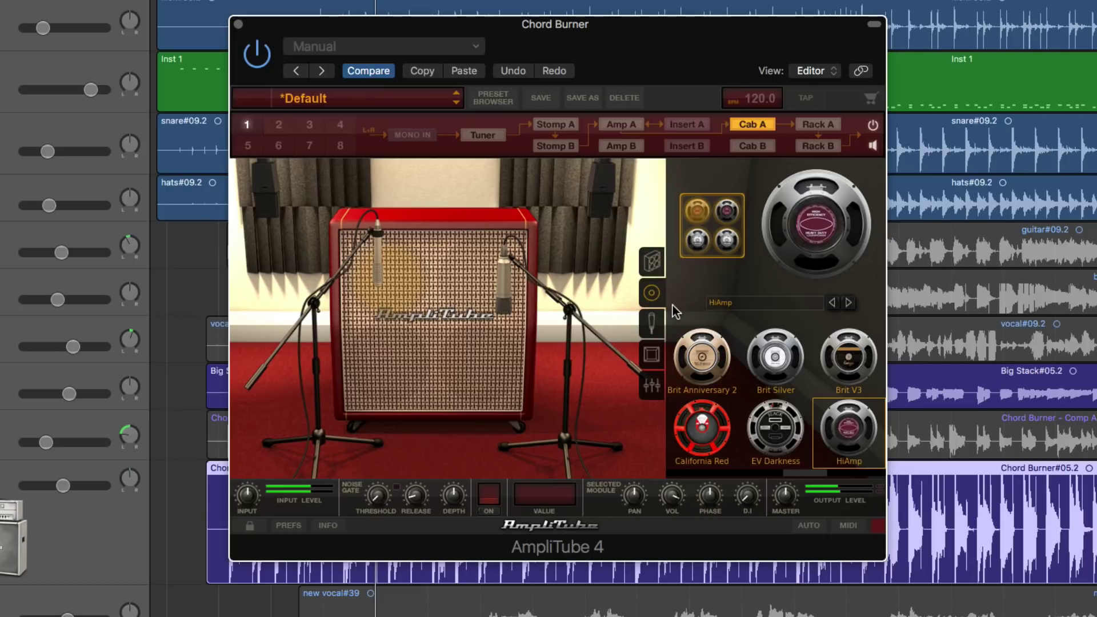
right_click(423, 273)
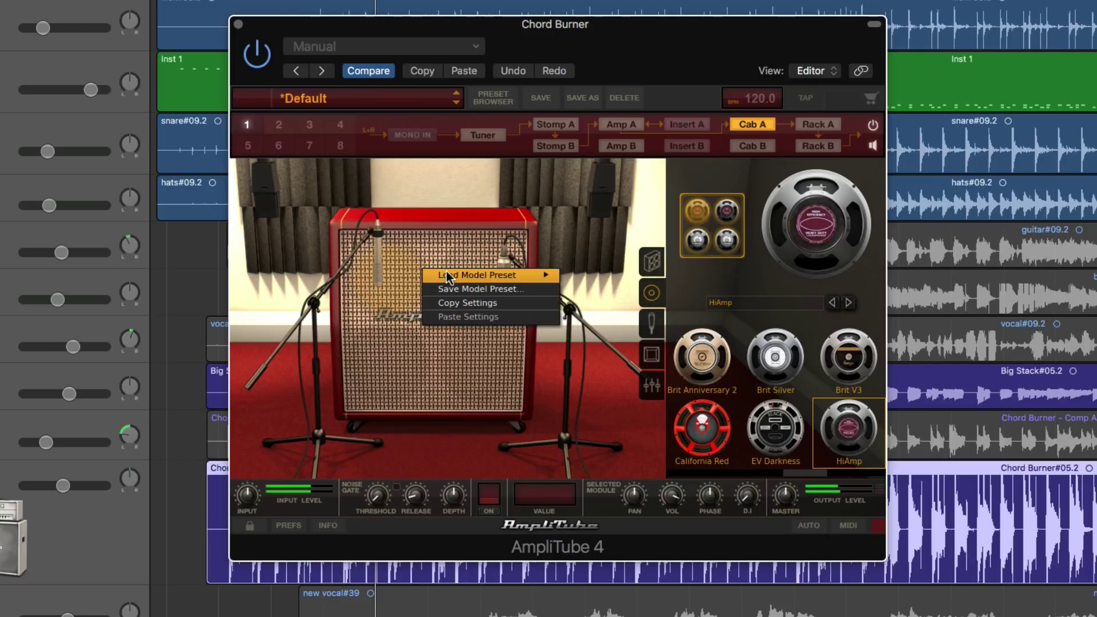
left_click(442, 247)
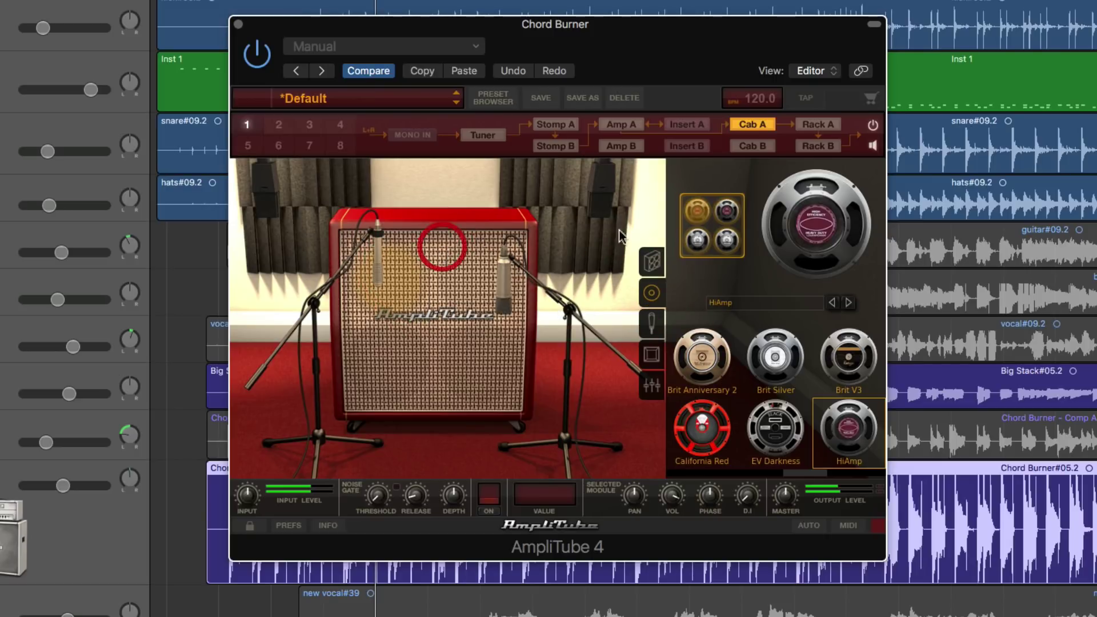
left_click(725, 216)
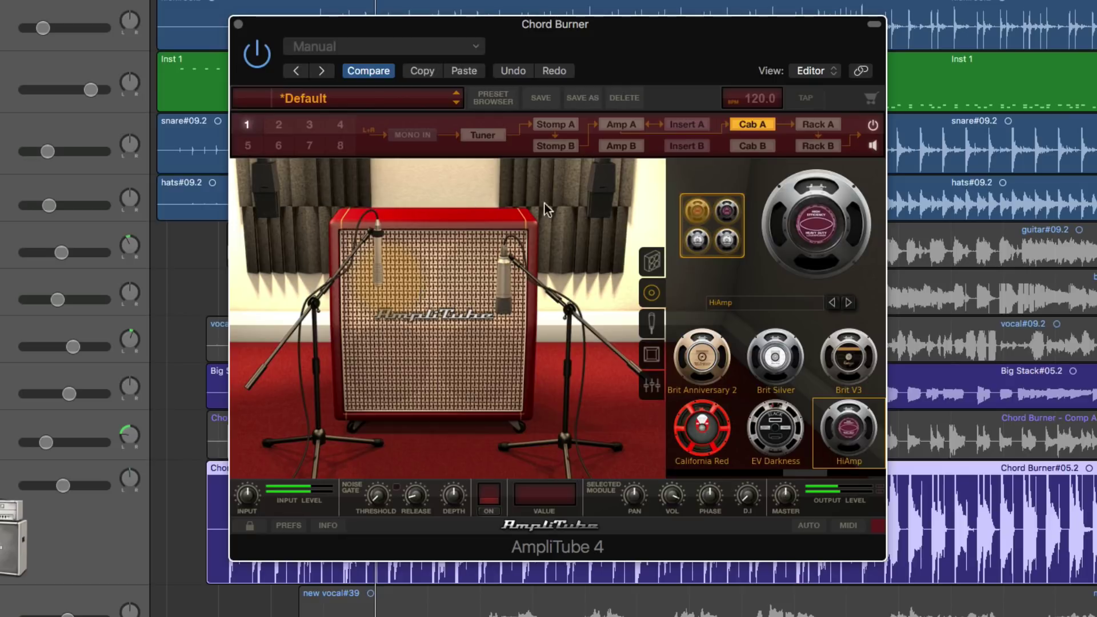
left_click(651, 385)
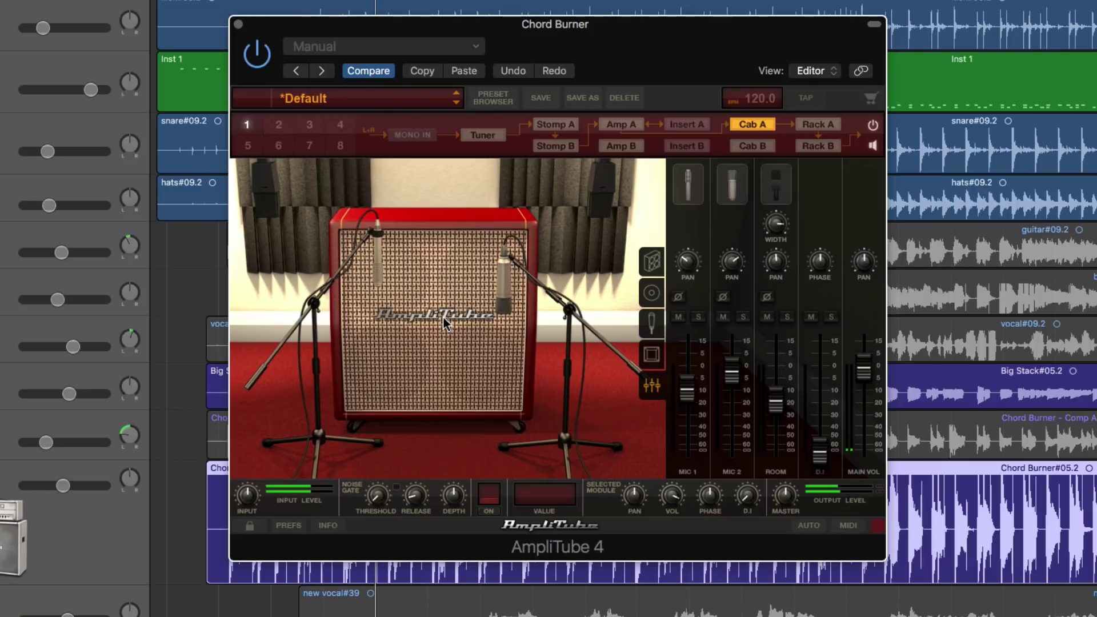
Change the Cab A cabinet to the 4x12 Metal F 1 and load its "dark-venue-ambient" model preset.
left_click(652, 265)
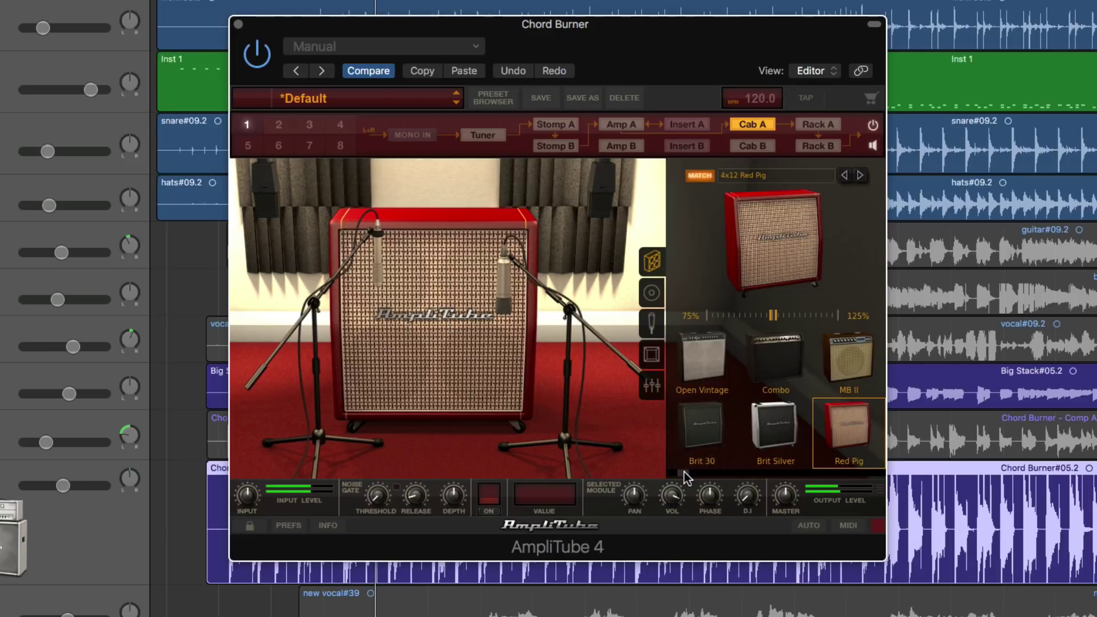
left_click_drag(685, 472, 763, 472)
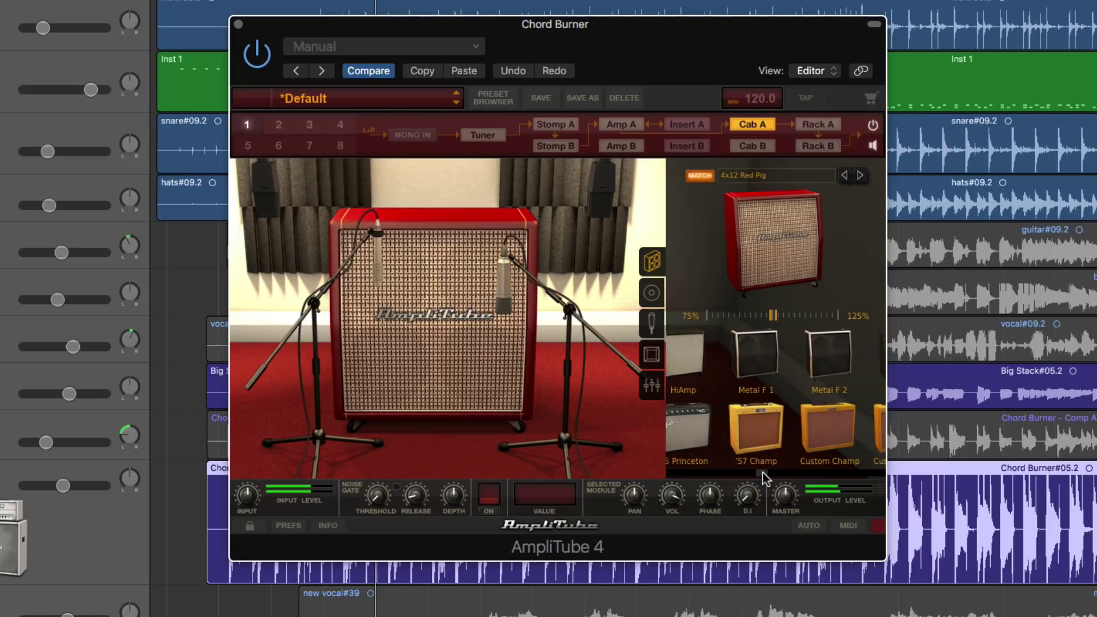
left_click(760, 351)
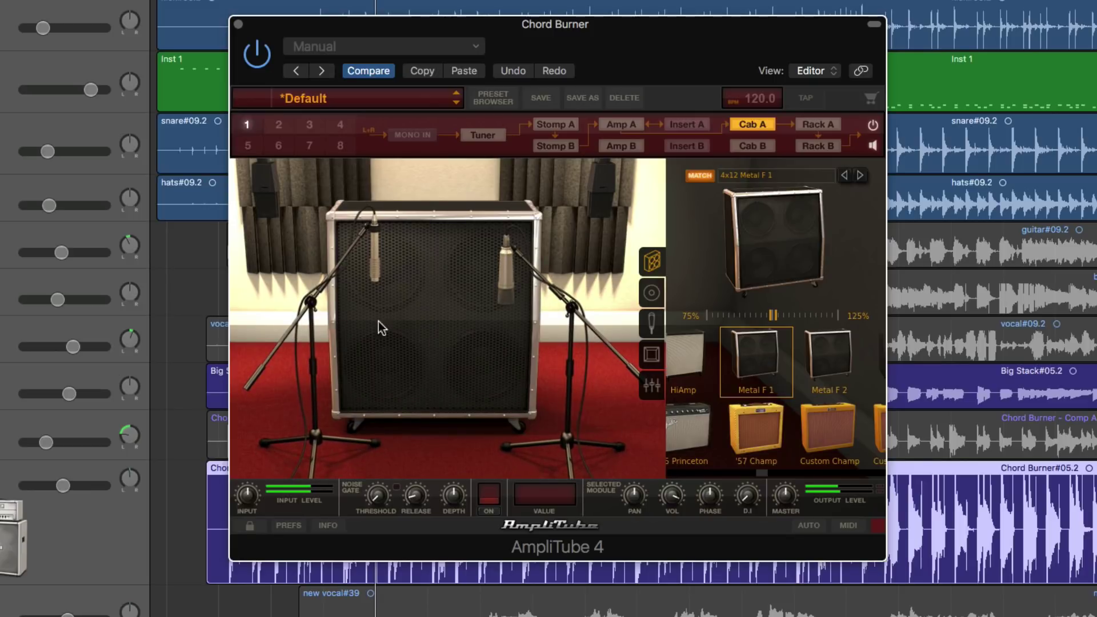
right_click(411, 298)
mouse_move(441, 303)
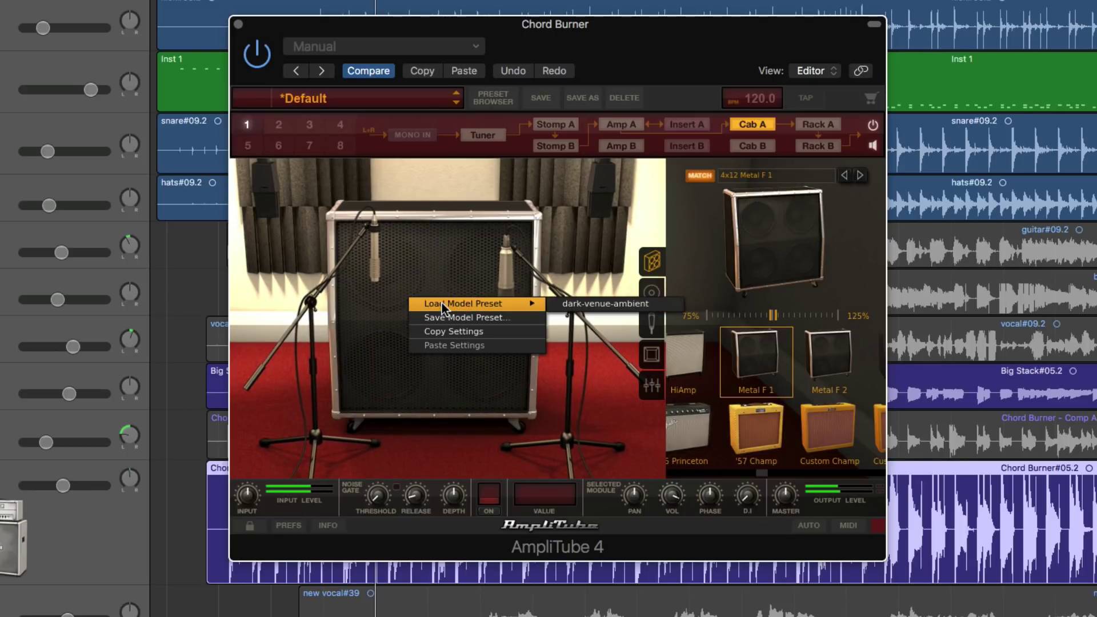
left_click(587, 305)
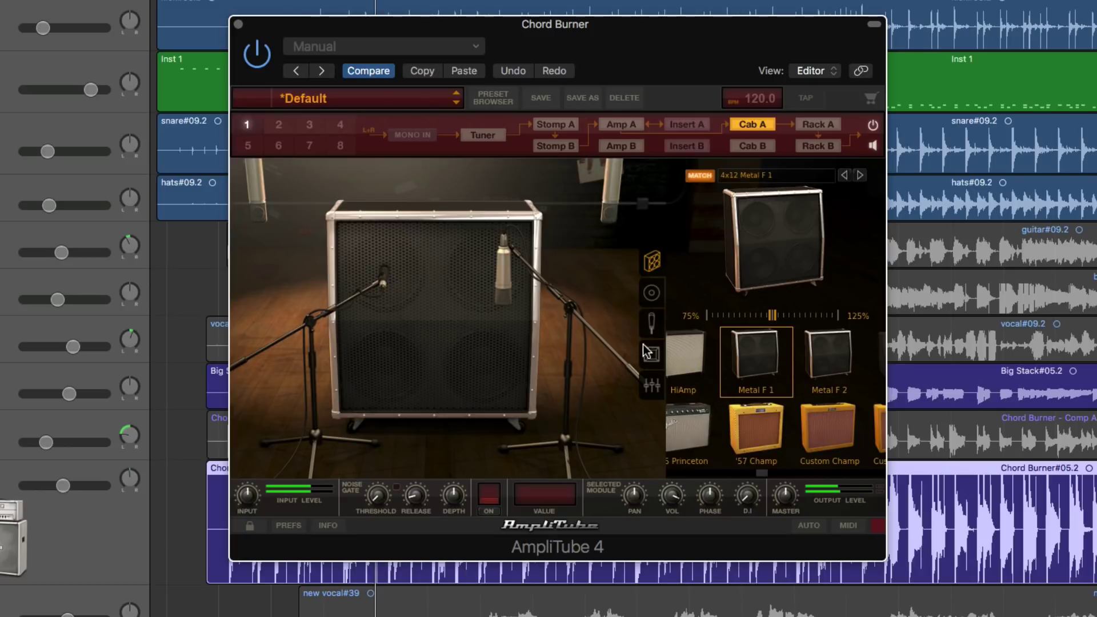
Examine the Metal F 1 cabinet's mixer levels, the speaker model in each of its four positions, and its model preset options.
left_click(652, 386)
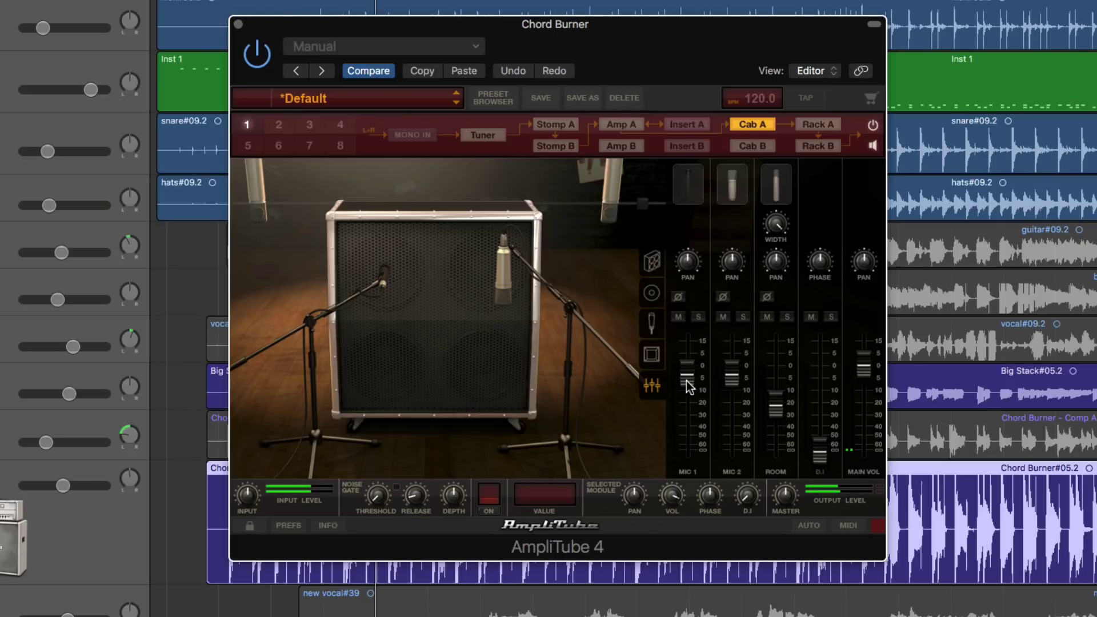
left_click(655, 293)
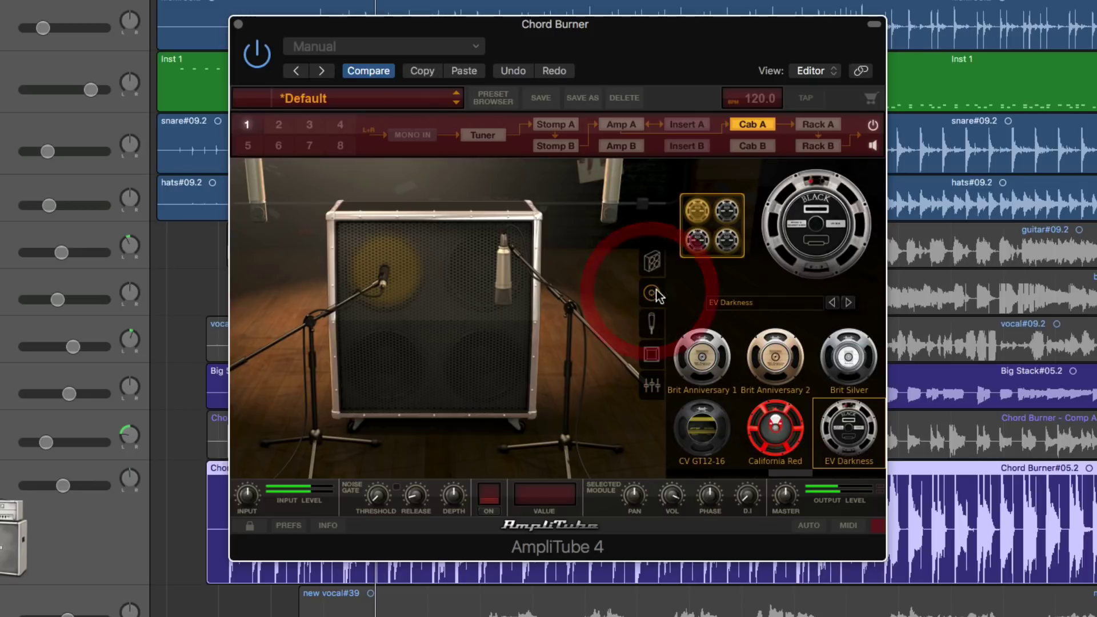
left_click(706, 210)
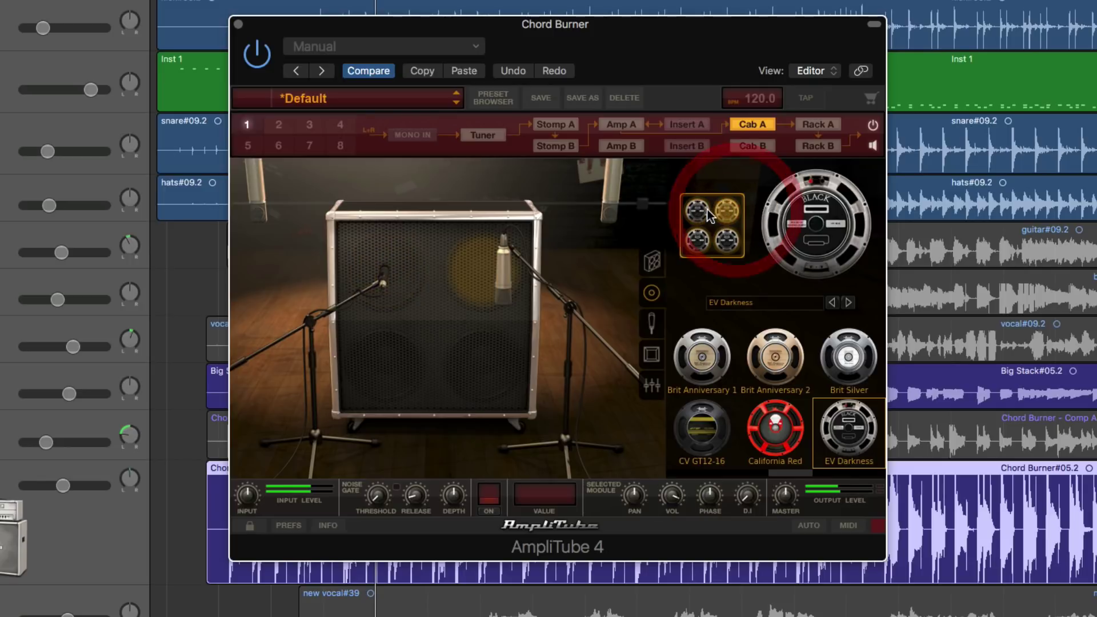
left_click(698, 243)
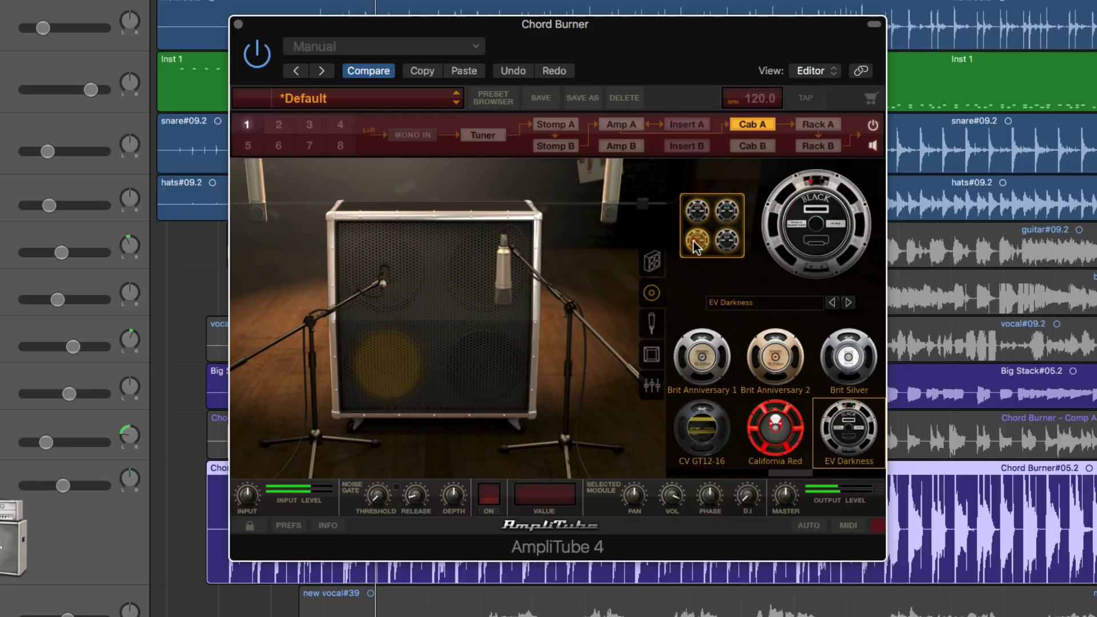
left_click(727, 244)
left_click(697, 212)
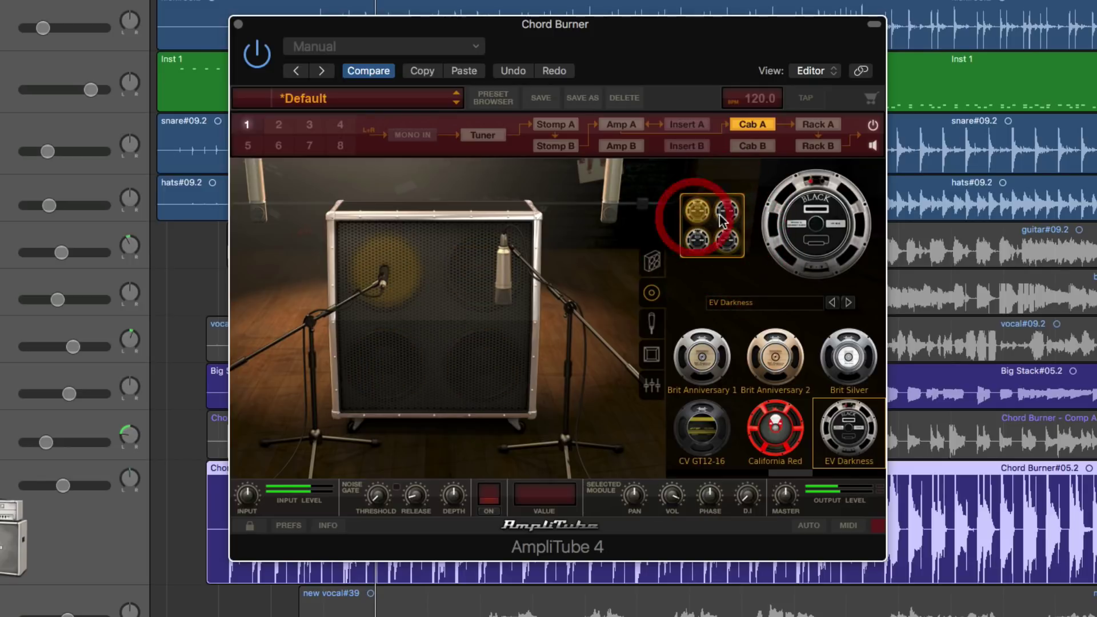
left_click(728, 216)
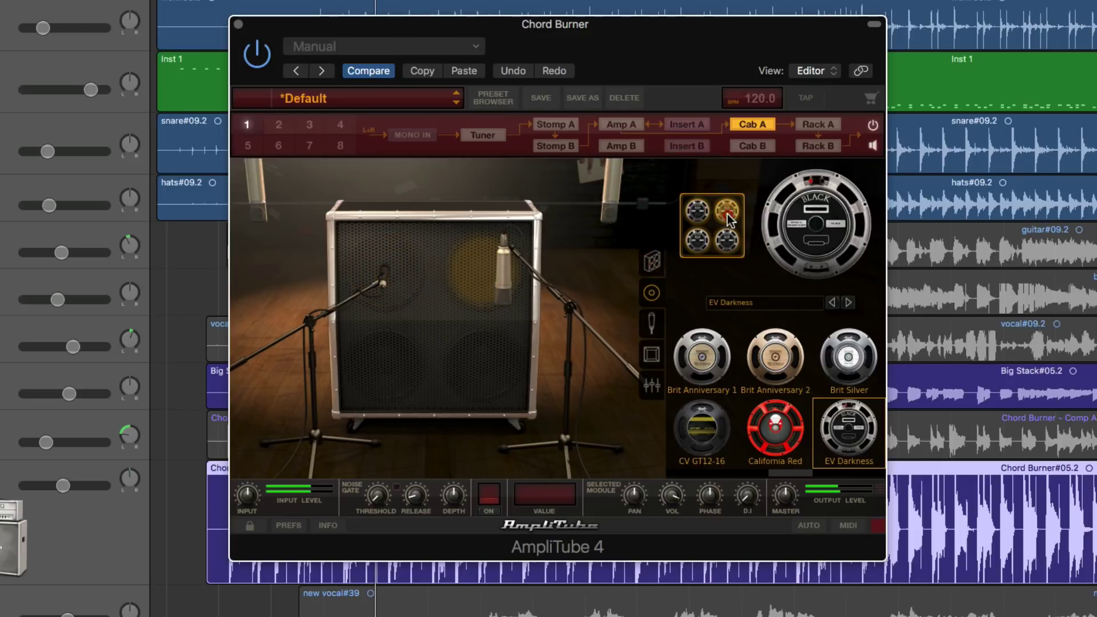
left_click(702, 245)
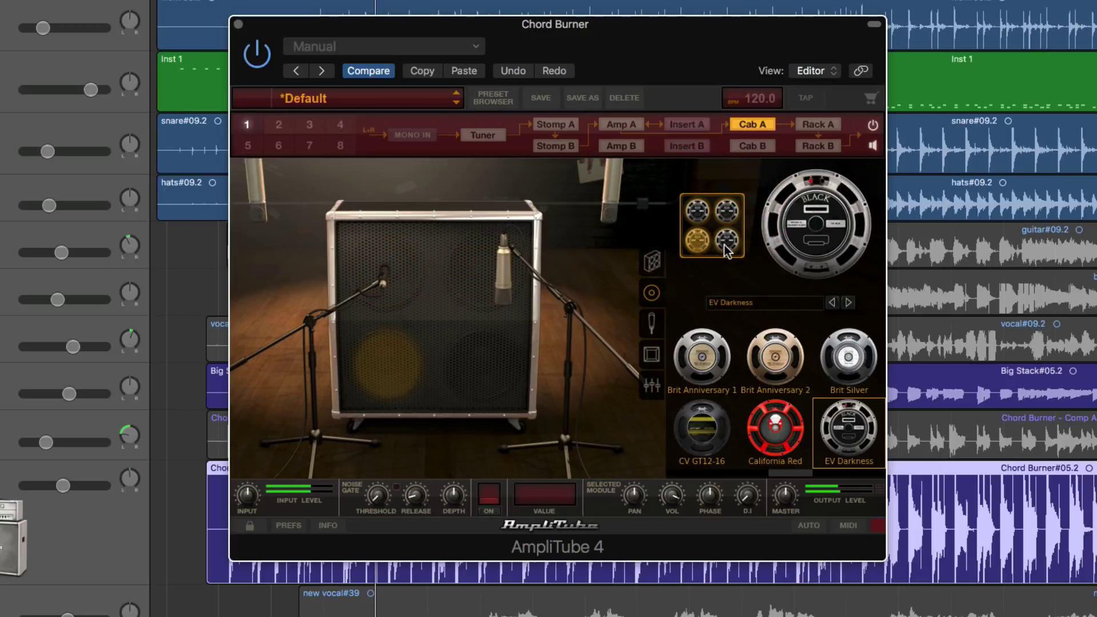
left_click(724, 243)
left_click(697, 211)
left_click(727, 212)
left_click(698, 215)
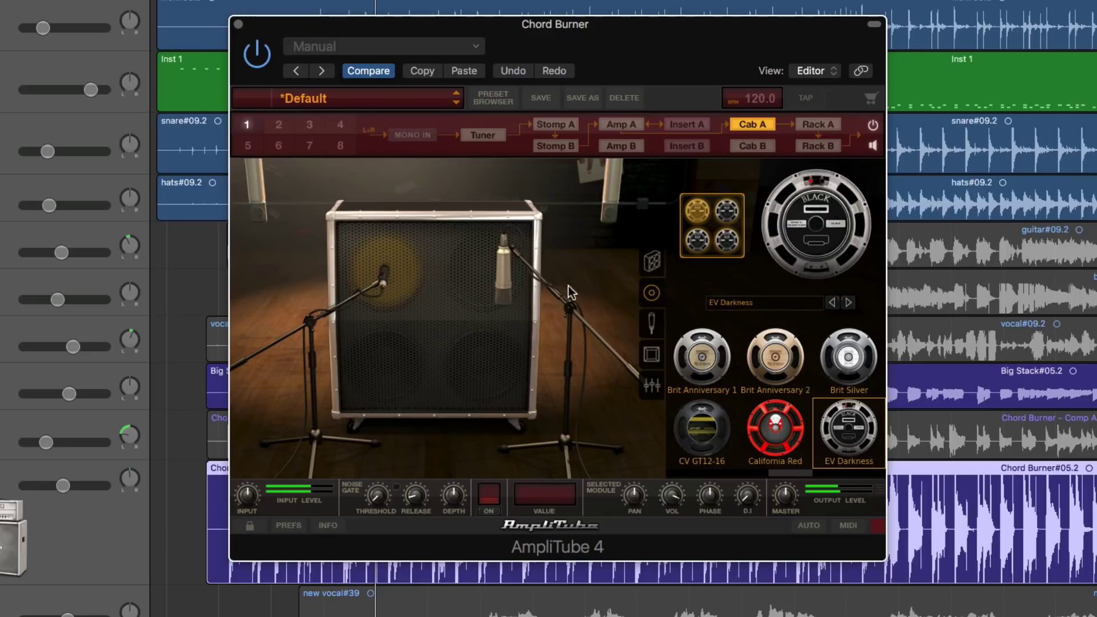
right_click(438, 275)
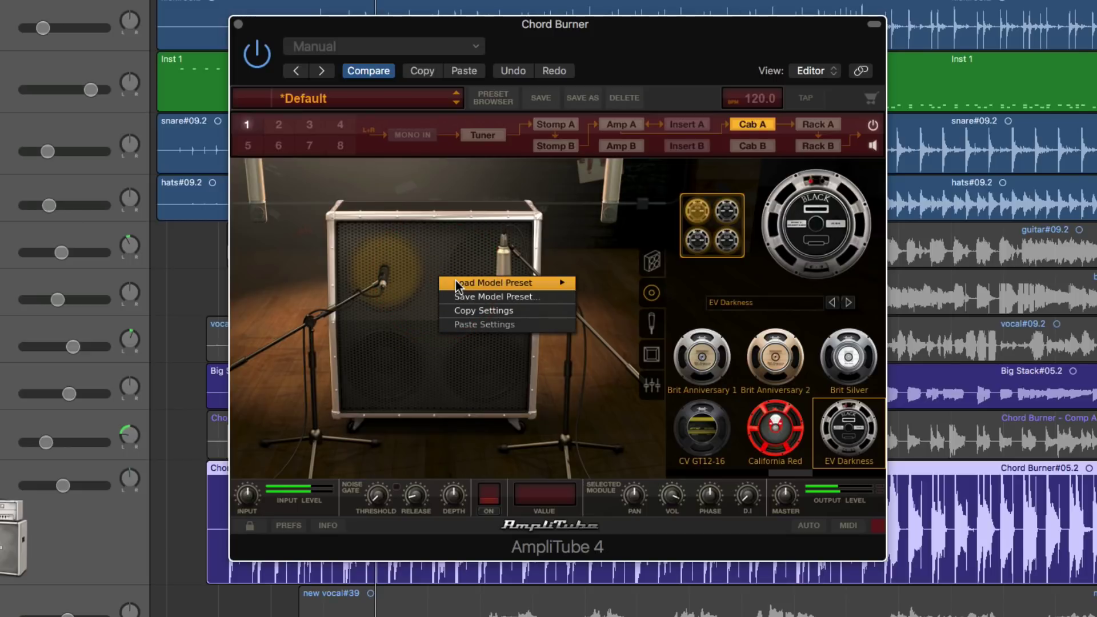
left_click(456, 272)
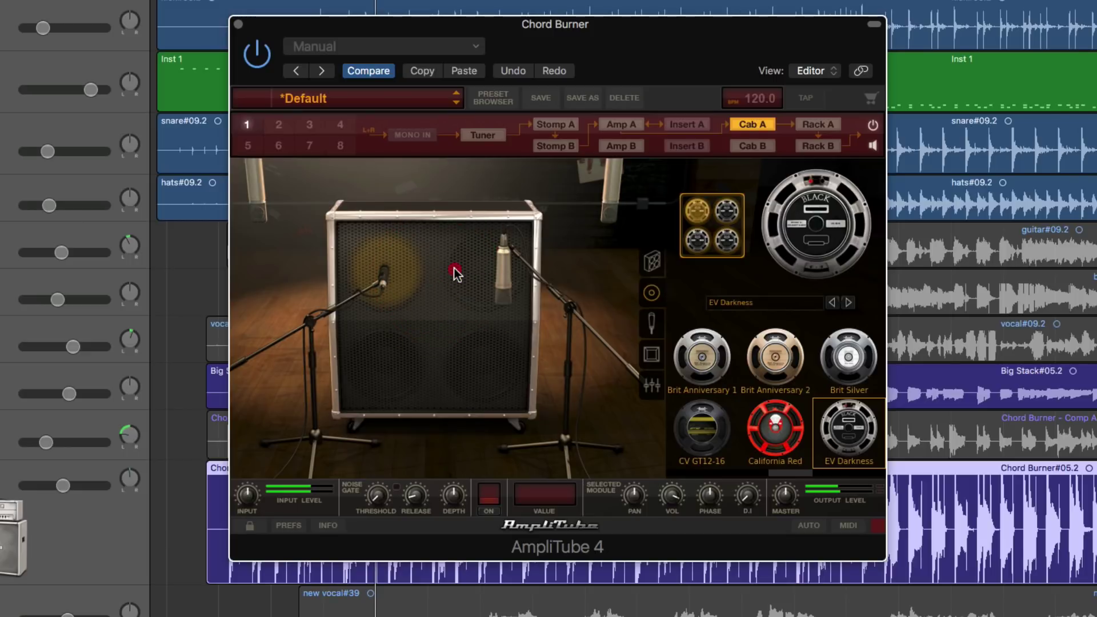
Reload the Default preset and change the Cab A cabinet to the 2x12 Open Vintage.
left_click(326, 96)
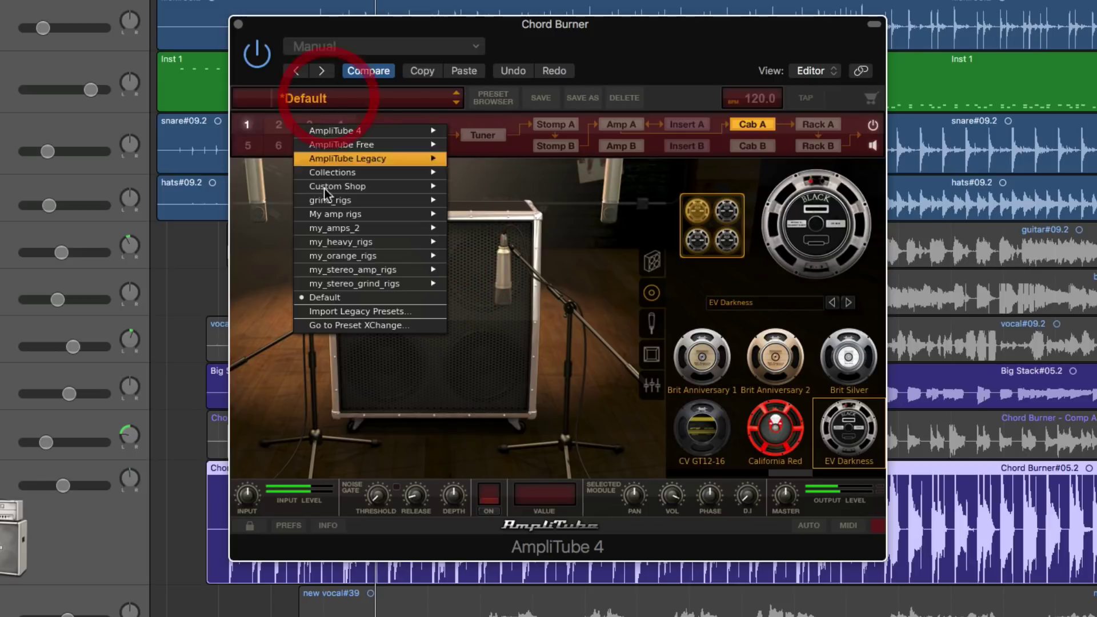
left_click(335, 297)
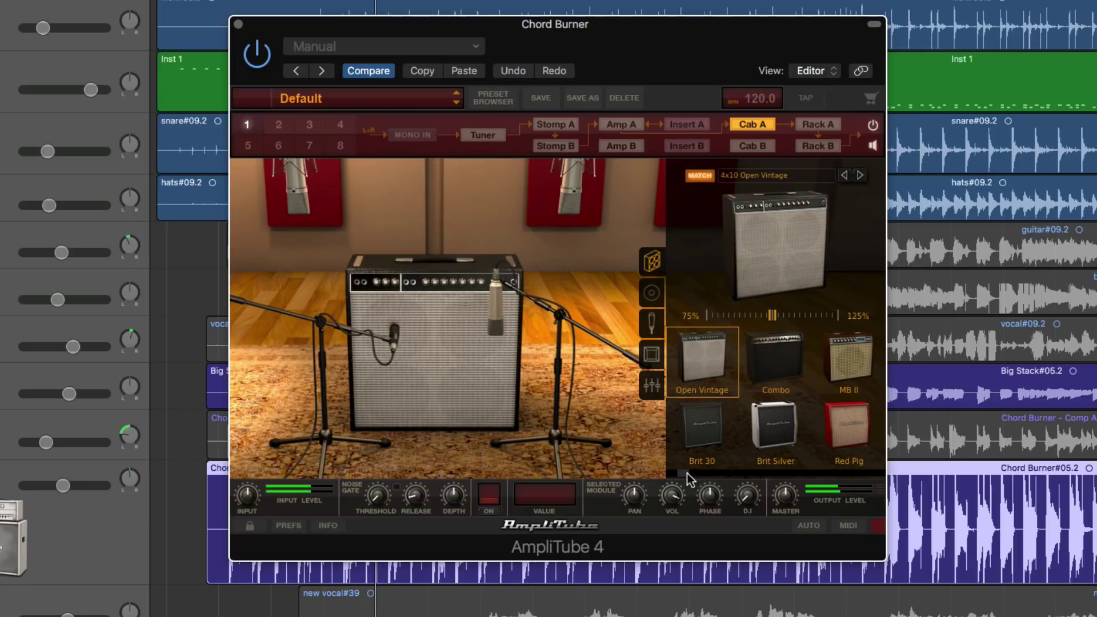
left_click_drag(687, 473, 730, 475)
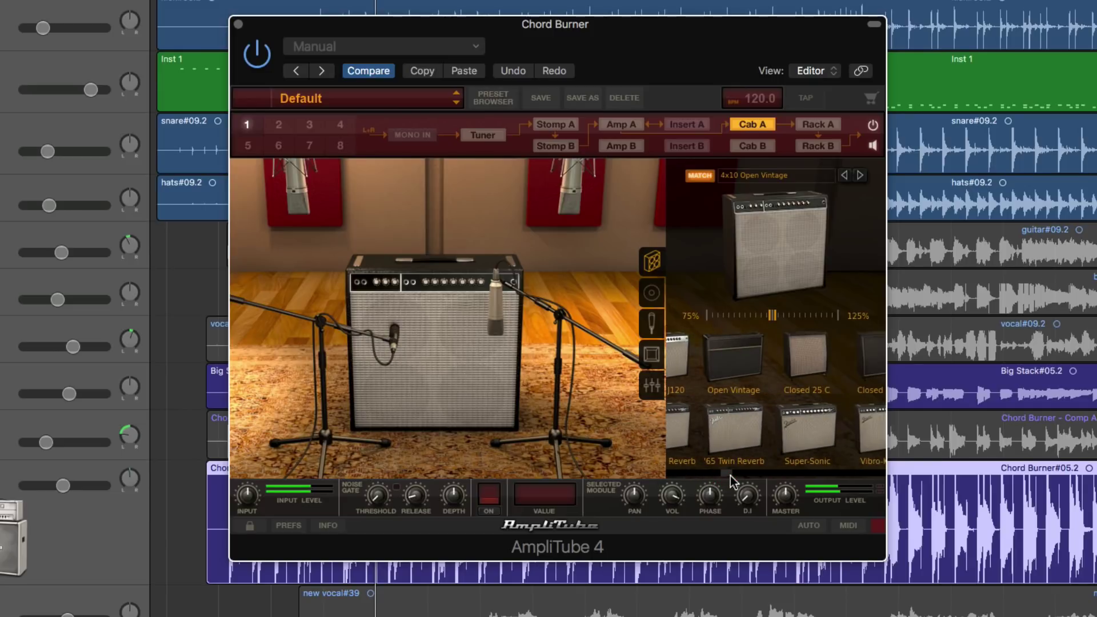
left_click(742, 358)
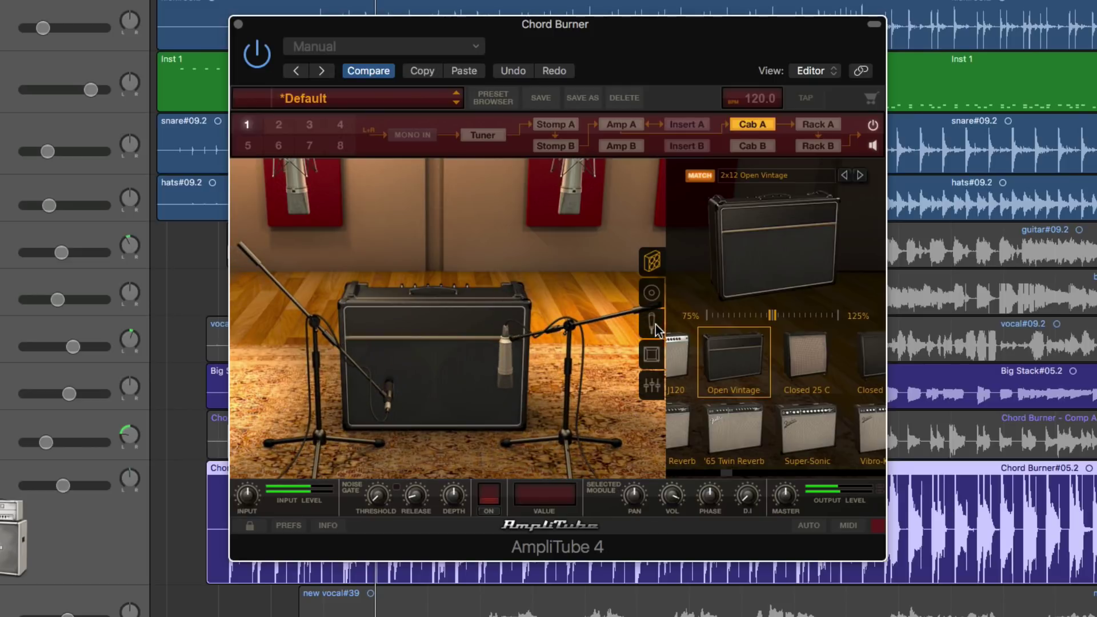
Change the cabinet's microphone 1 to the Ribbon 121 and move microphone 2 lower and farther away from the speaker.
left_click(653, 293)
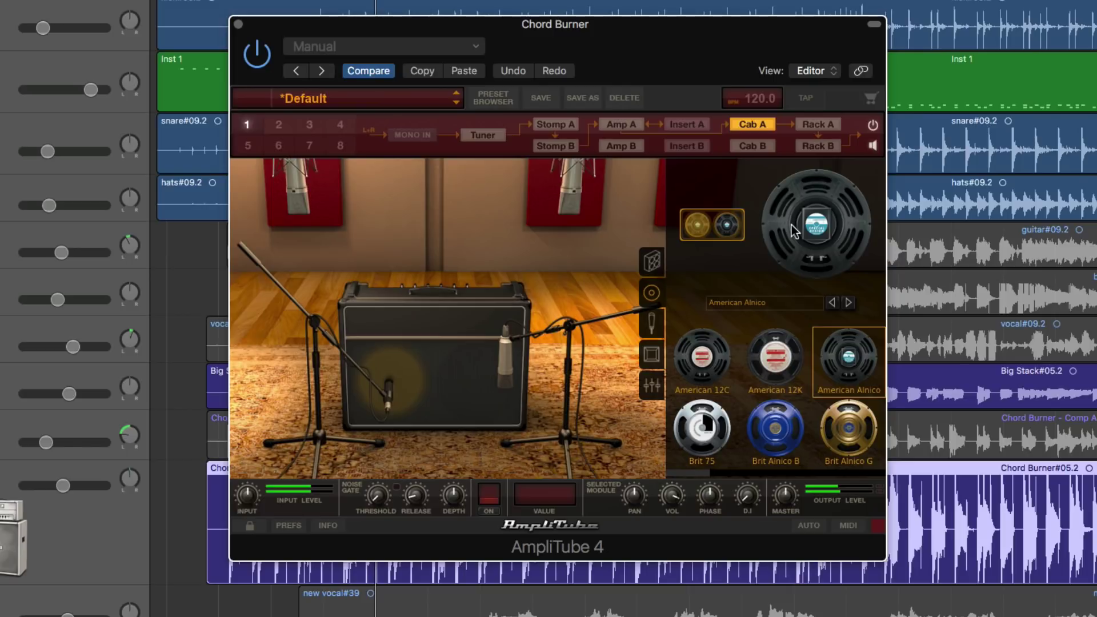
left_click(660, 325)
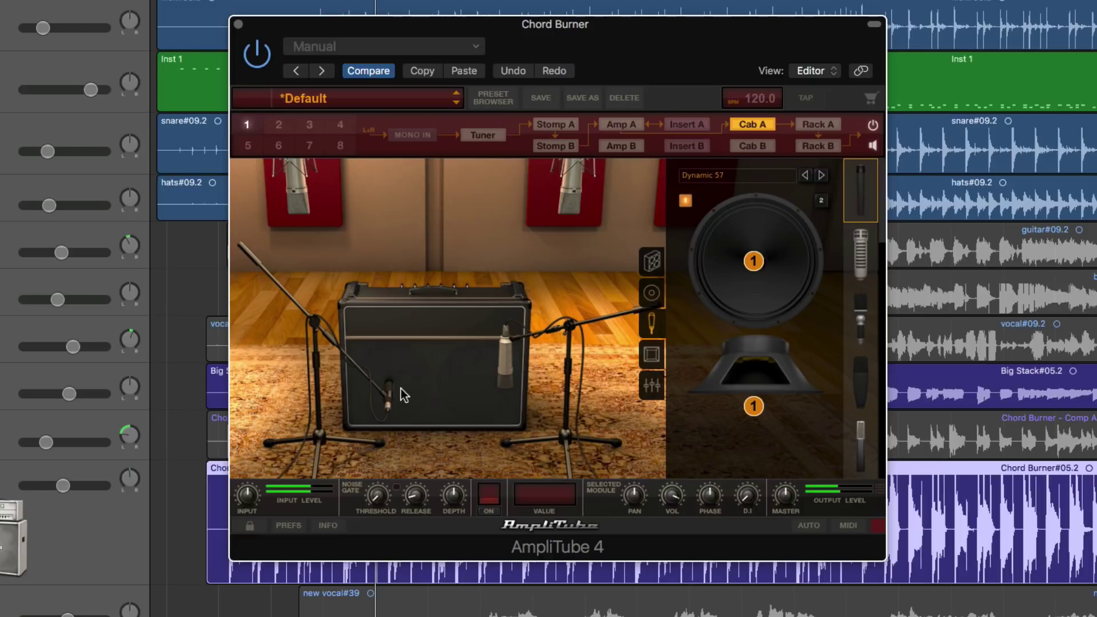
left_click_drag(884, 236, 880, 402)
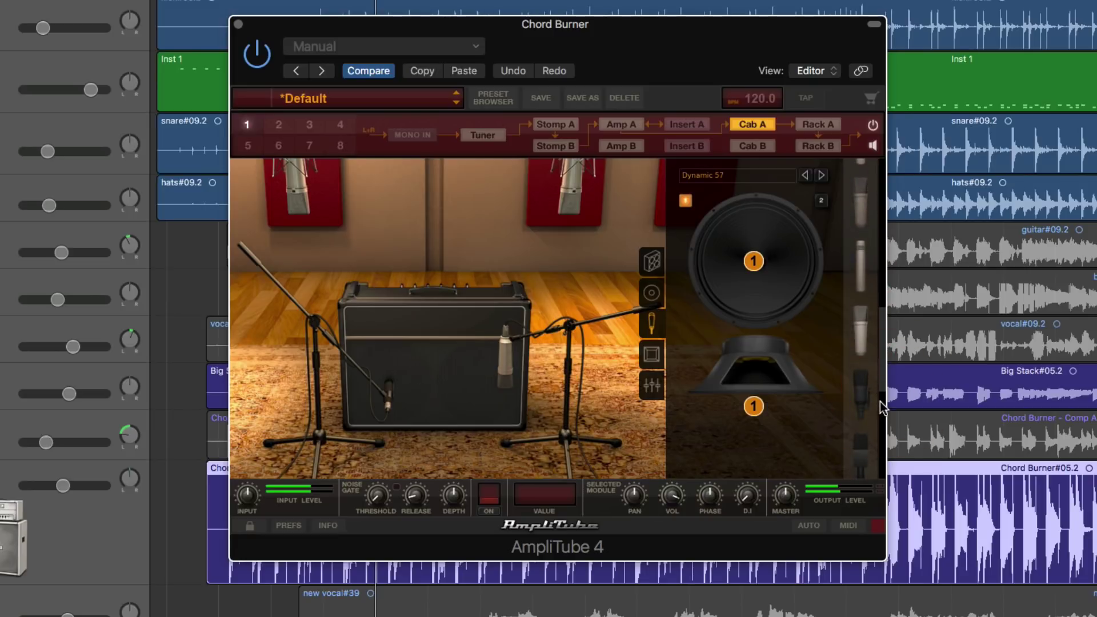
left_click(866, 436)
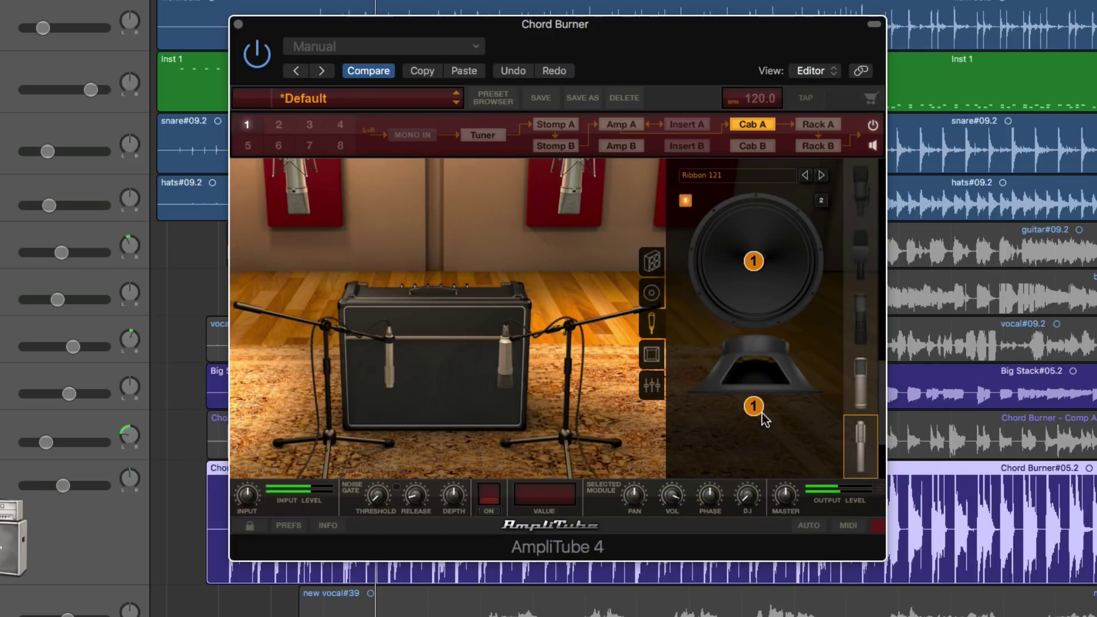
left_click(514, 380)
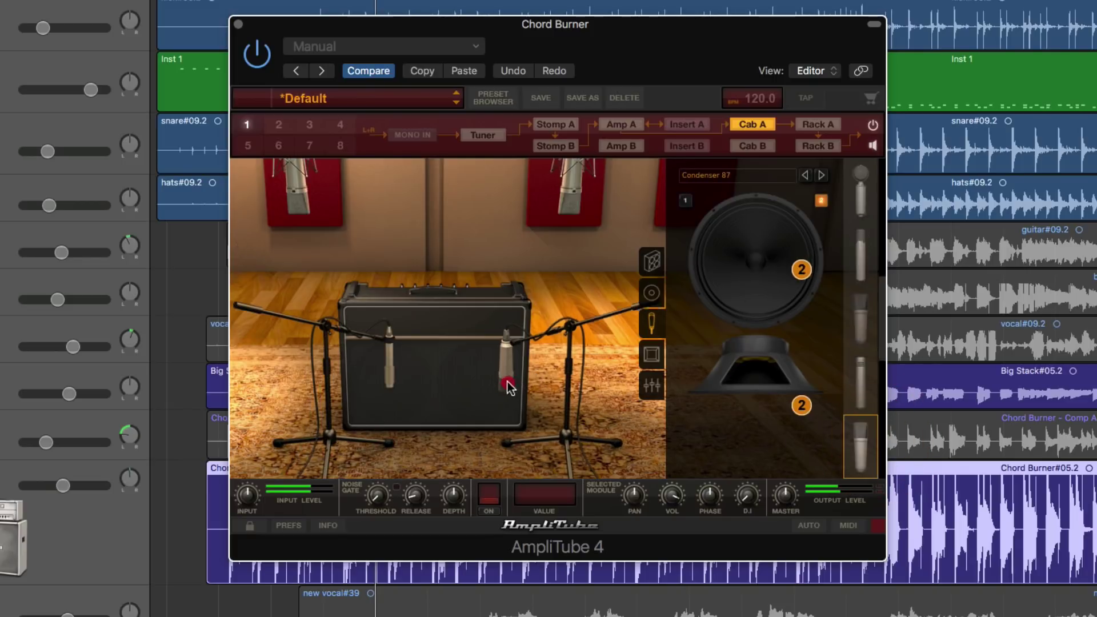
left_click_drag(794, 407, 790, 442)
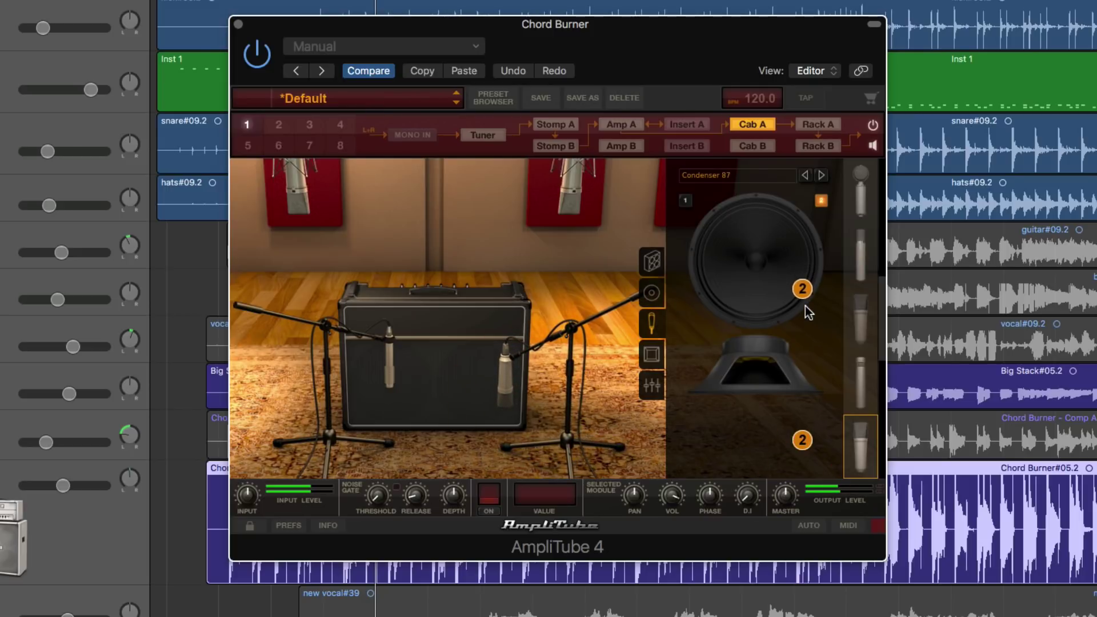
Set the cabinet's room to Booth, with the room microphones spaced wider apart and changed to Condenser 12.
left_click(652, 353)
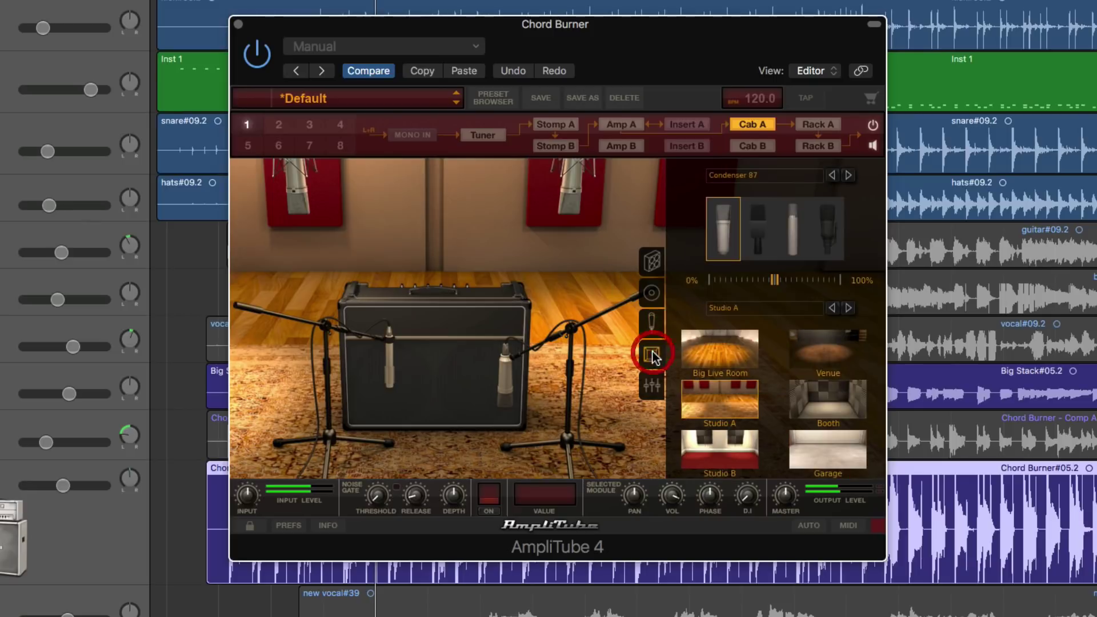
left_click(817, 398)
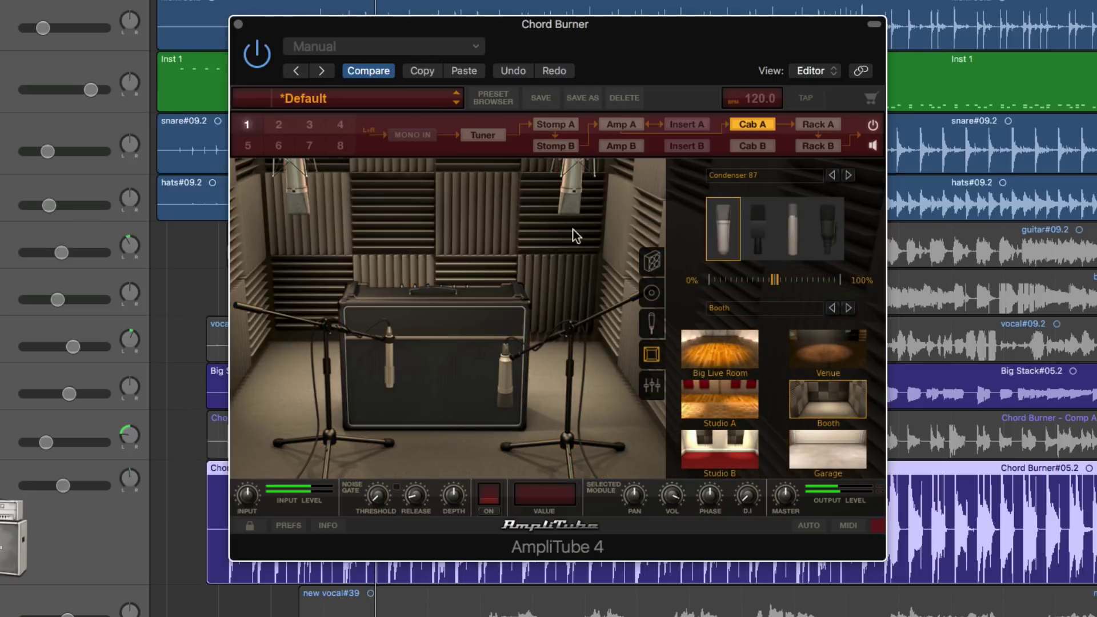
left_click_drag(570, 216, 608, 216)
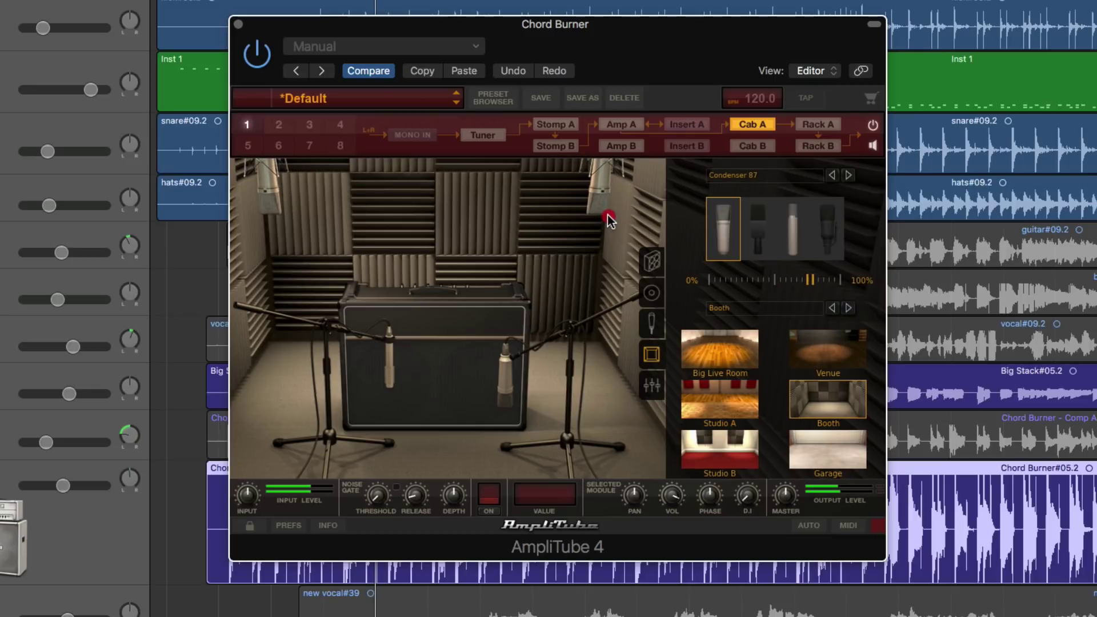
left_click(788, 225)
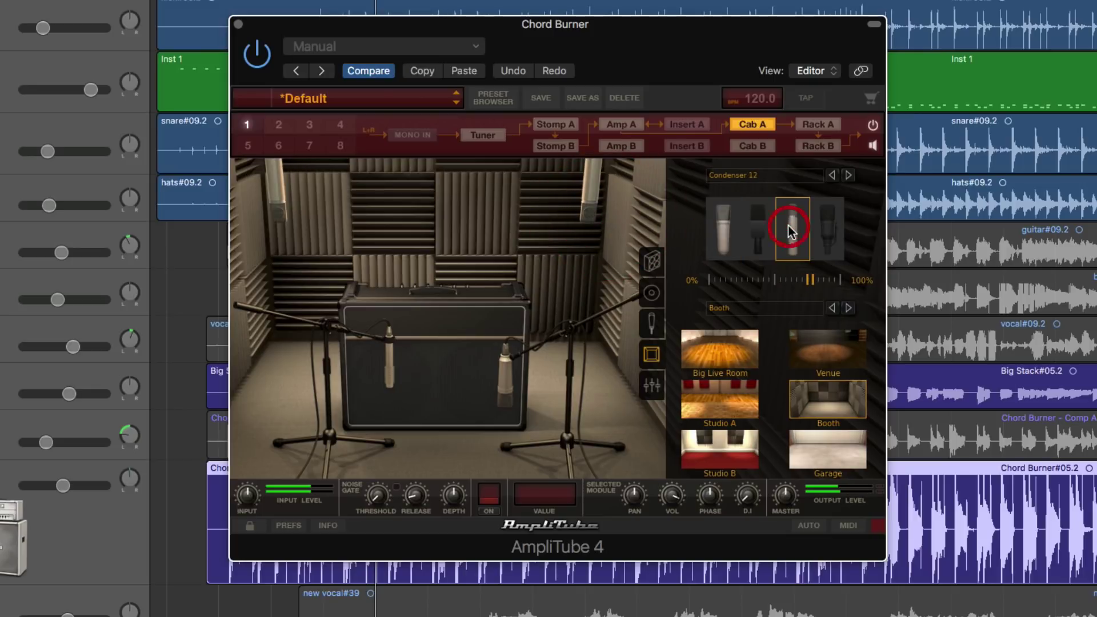
In the cabinet mixer, raise the room level to about -9.3 dB, lower Mic 1 slightly, and pan Mic 1 left and Mic 2 to 0.34R.
left_click(660, 394)
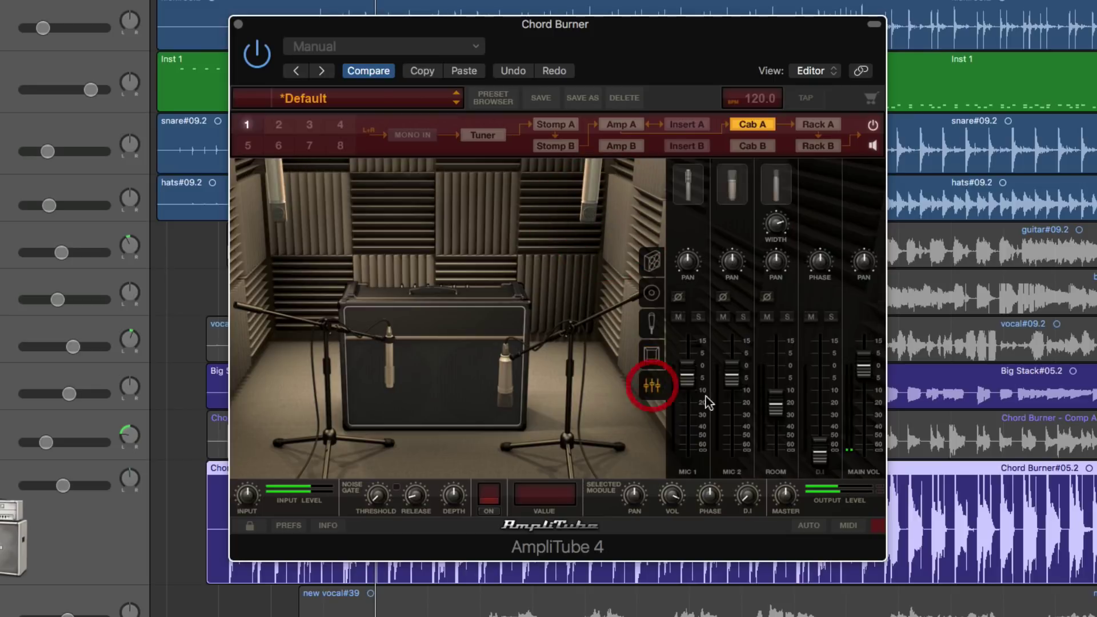
left_click_drag(775, 420, 776, 394)
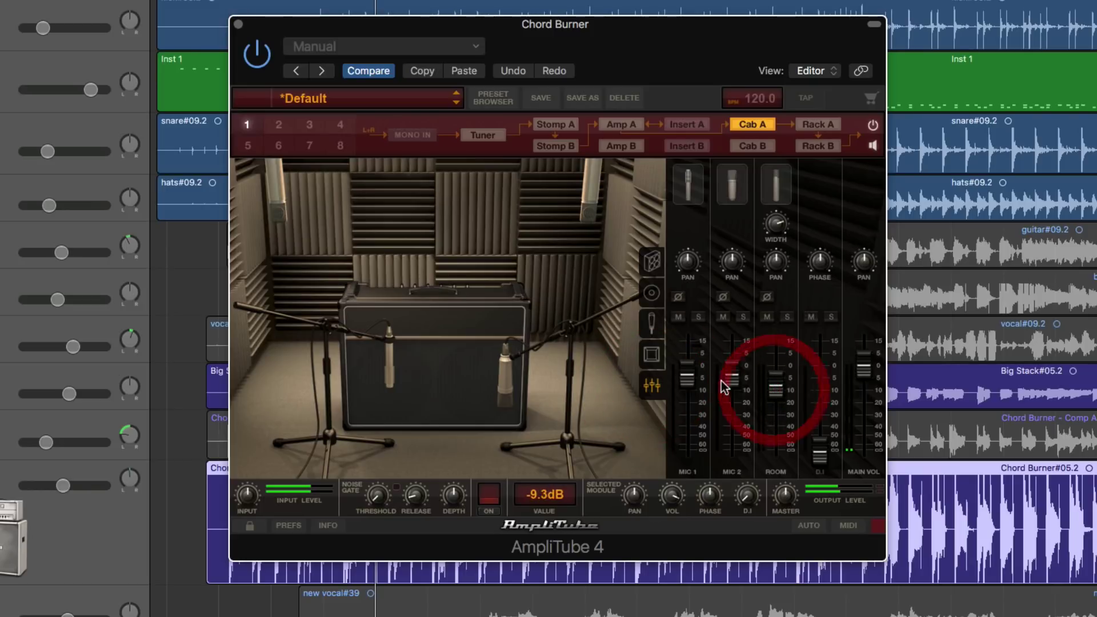
left_click_drag(692, 379, 694, 386)
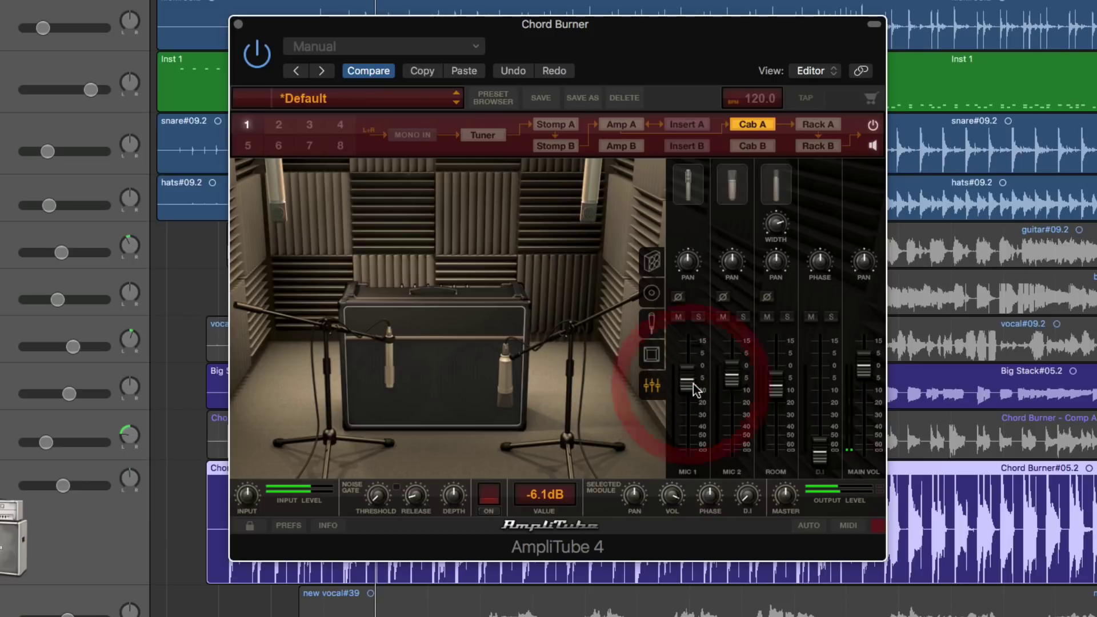
left_click_drag(688, 262, 730, 254)
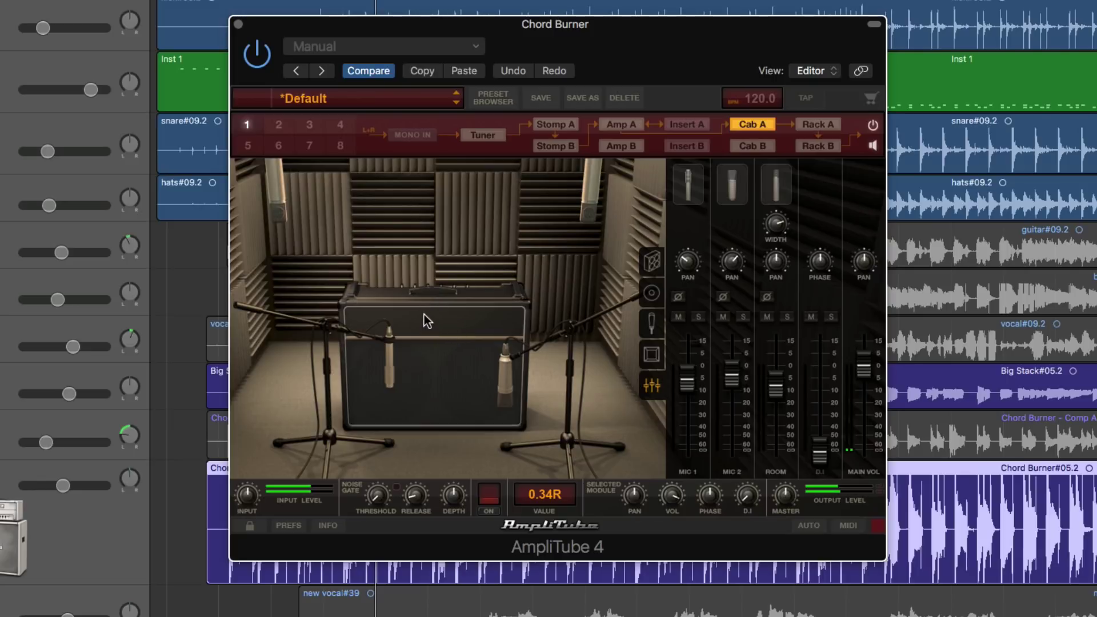
Save the 2x12 Open Vintage cabinet's settings as a model preset named "booth-wide-ribbon".
right_click(433, 263)
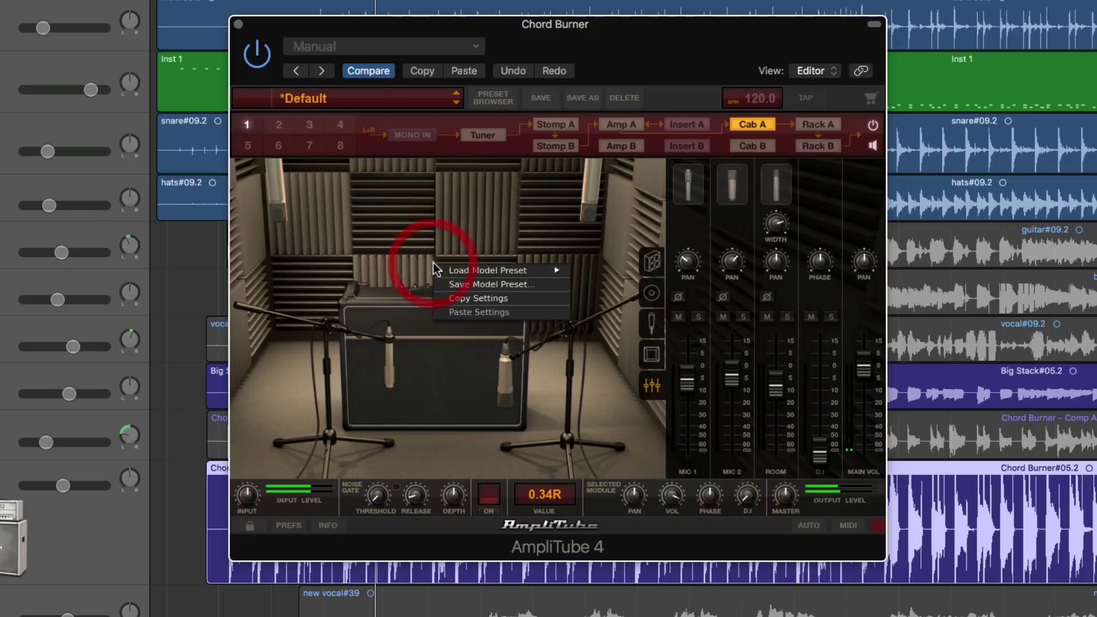
left_click(479, 286)
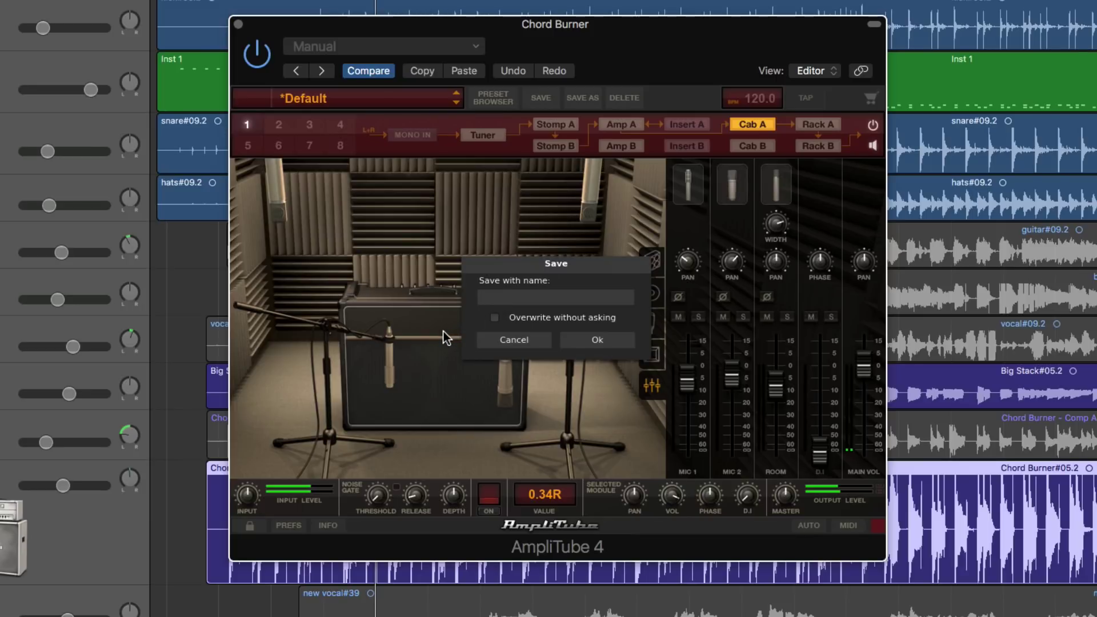
type("booth-wide-ribbon")
left_click(601, 343)
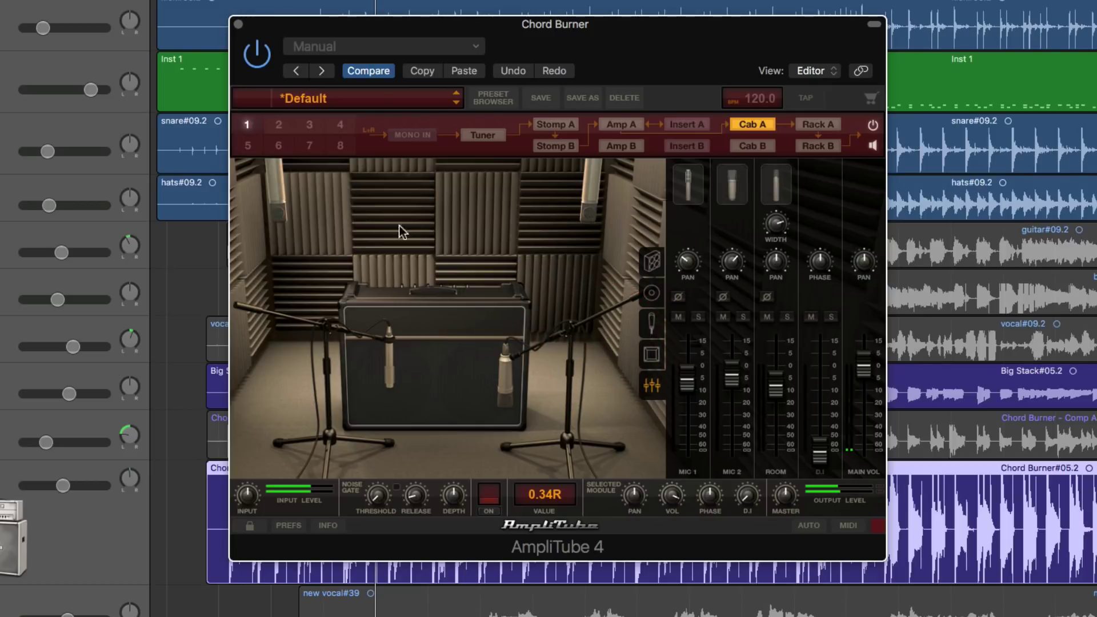
Reload the Default preset and display the cabinet models available for Cab A.
left_click(319, 98)
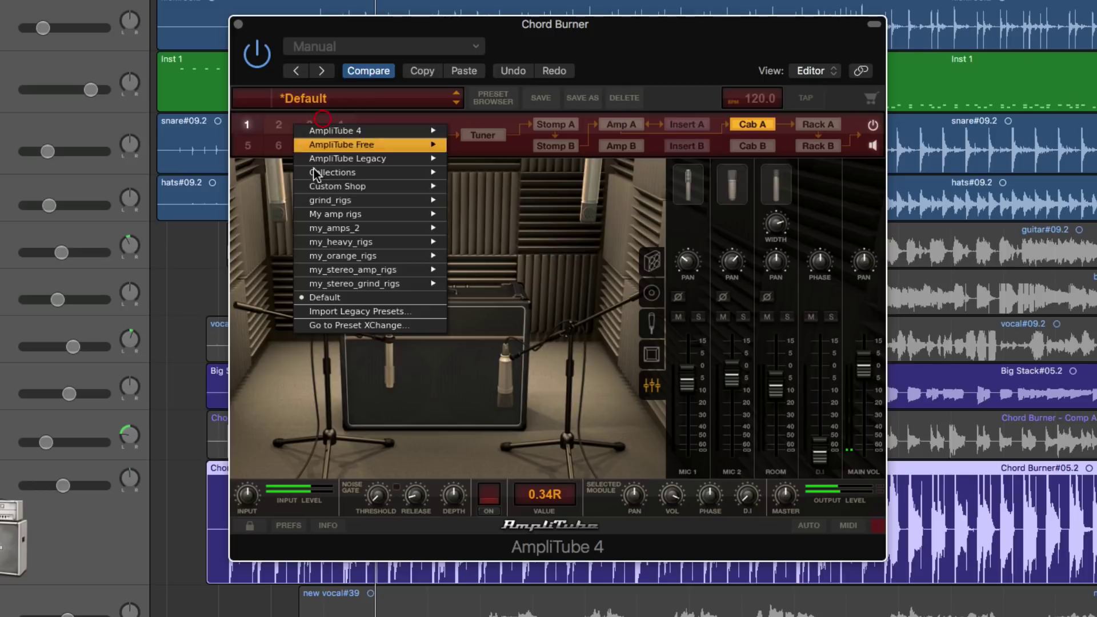
left_click(322, 296)
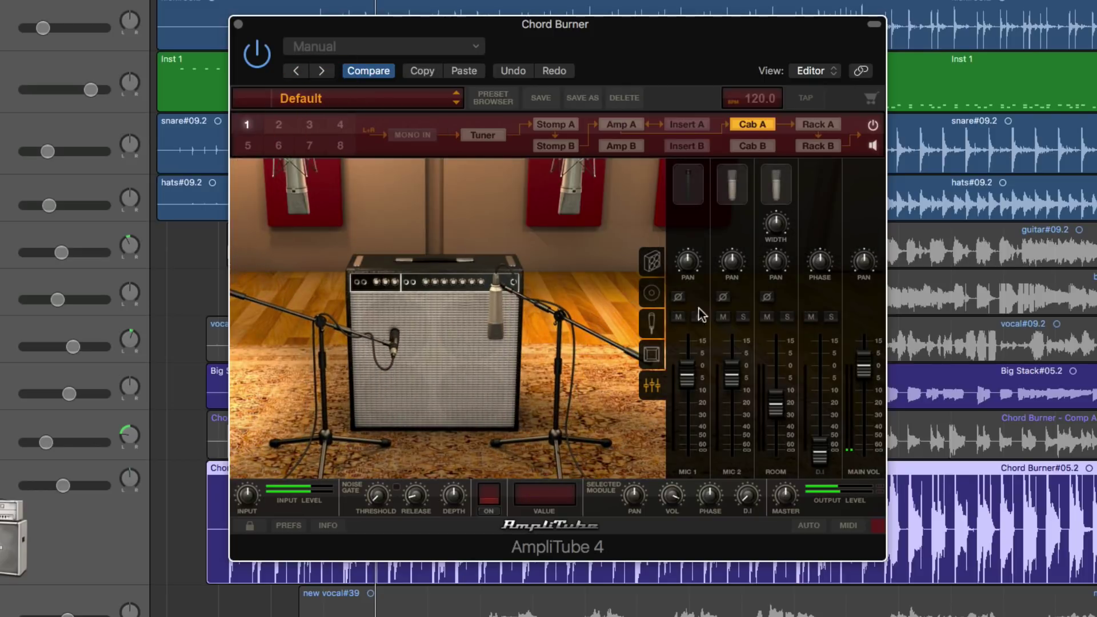
left_click(652, 263)
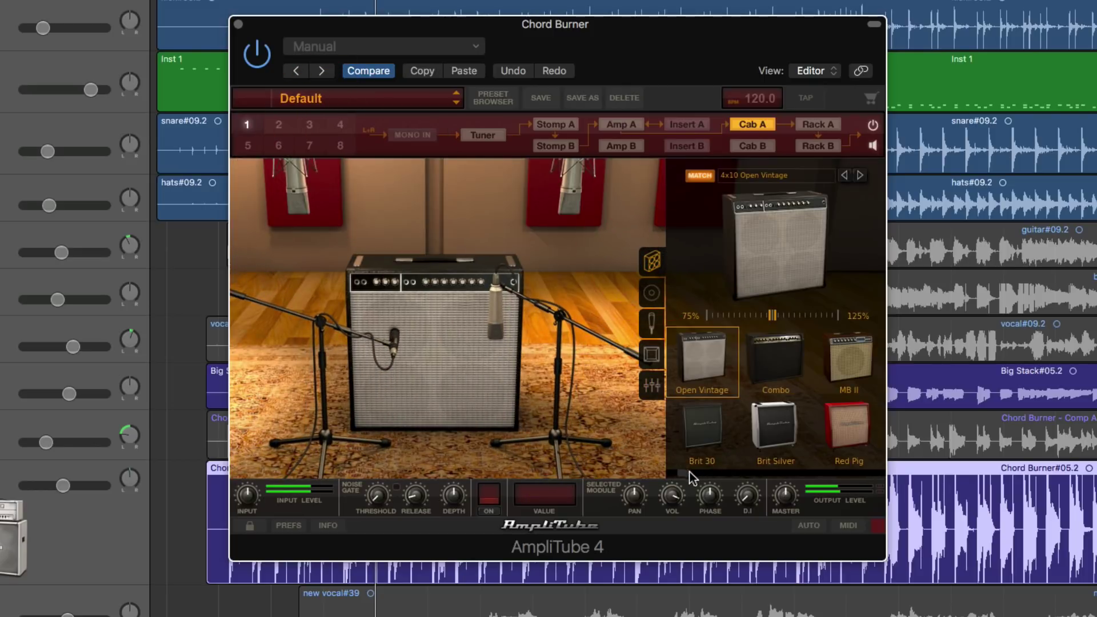
Try the 2x12 Gry British Vint as the Cab A cabinet and check its model preset options.
left_click_drag(689, 472, 715, 474)
left_click(714, 366)
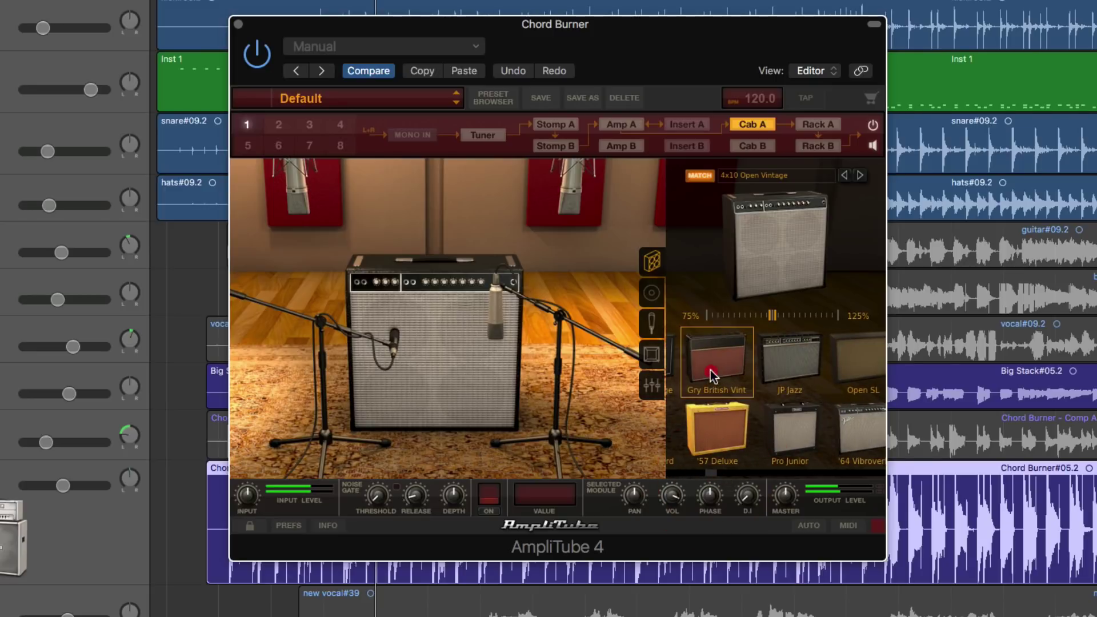
right_click(412, 328)
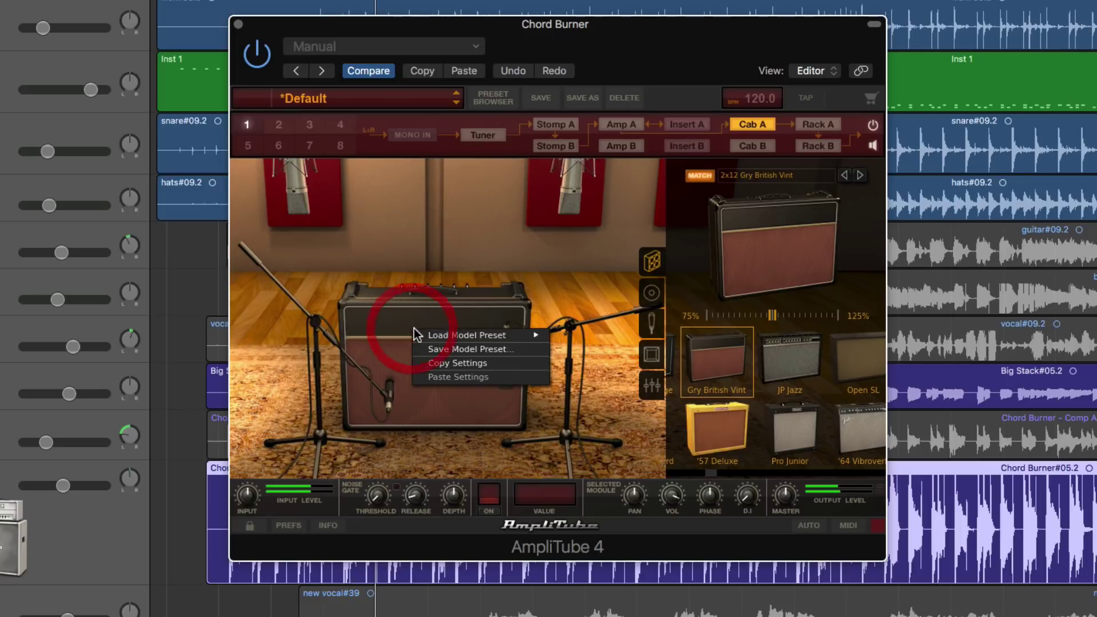
left_click(721, 469)
Change the Cab A cabinet to the 2x12 Open Vintage and load its "booth-wide-ribbon" model preset.
left_click_drag(713, 471, 725, 472)
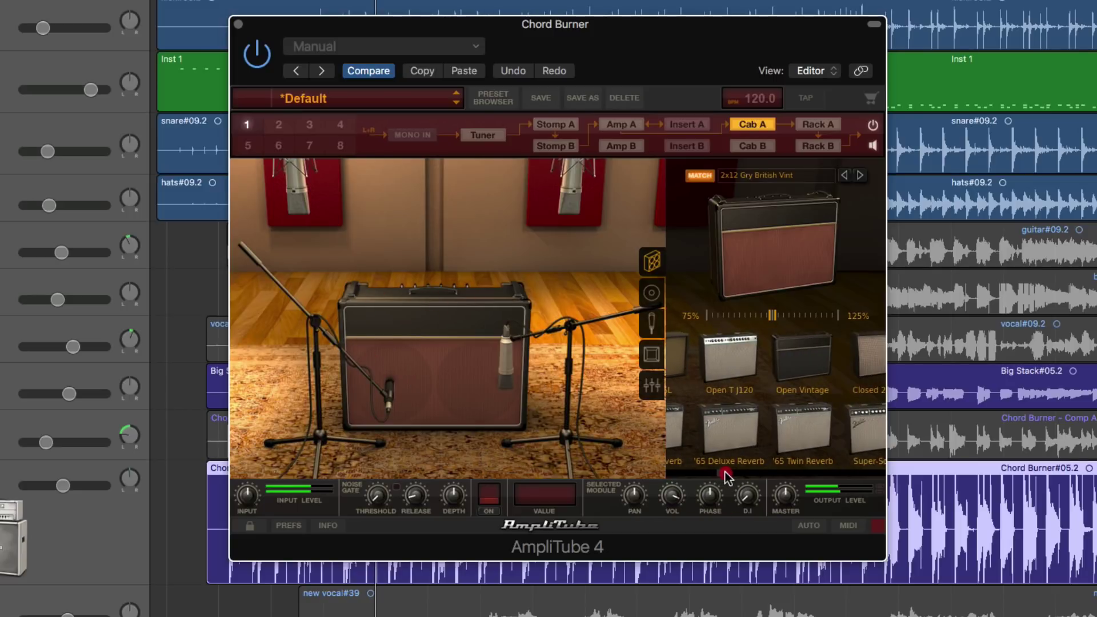
left_click(805, 361)
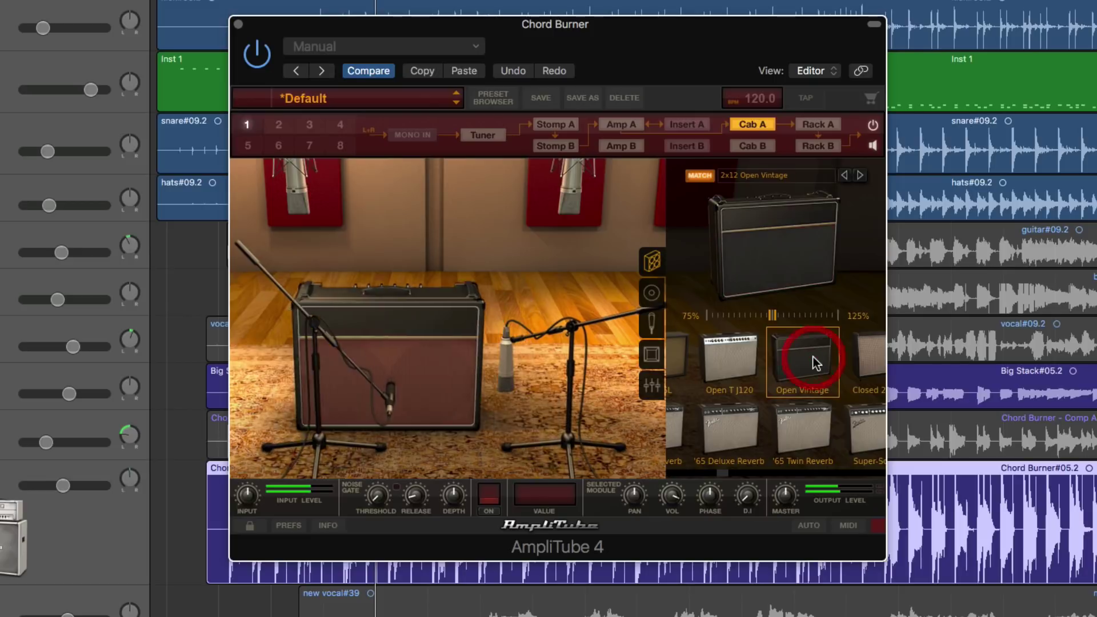
right_click(423, 322)
mouse_move(496, 330)
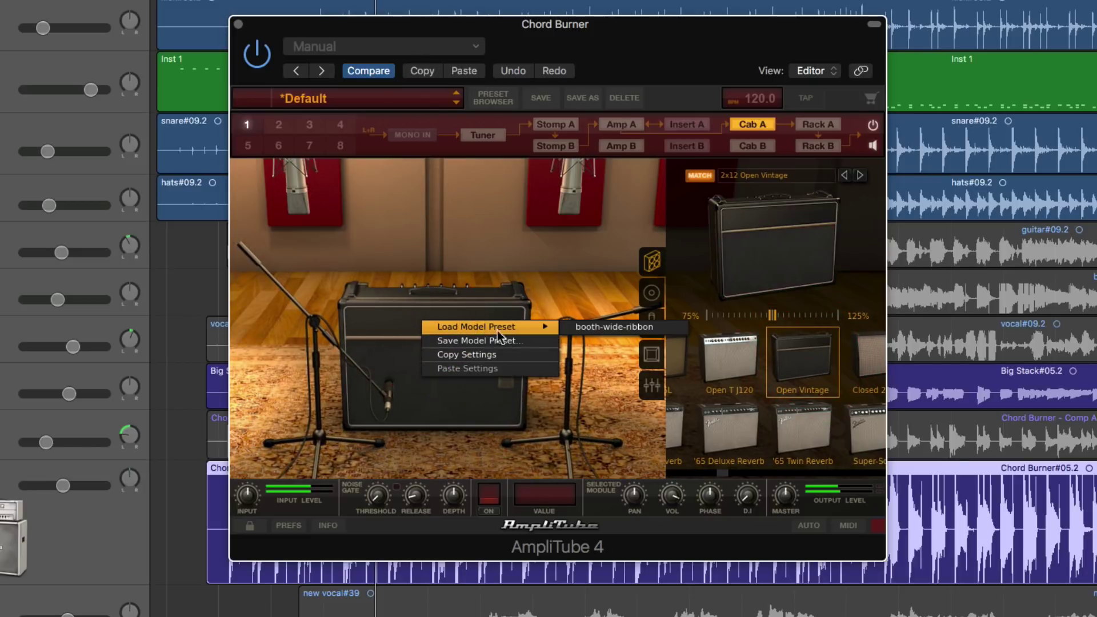
left_click(600, 327)
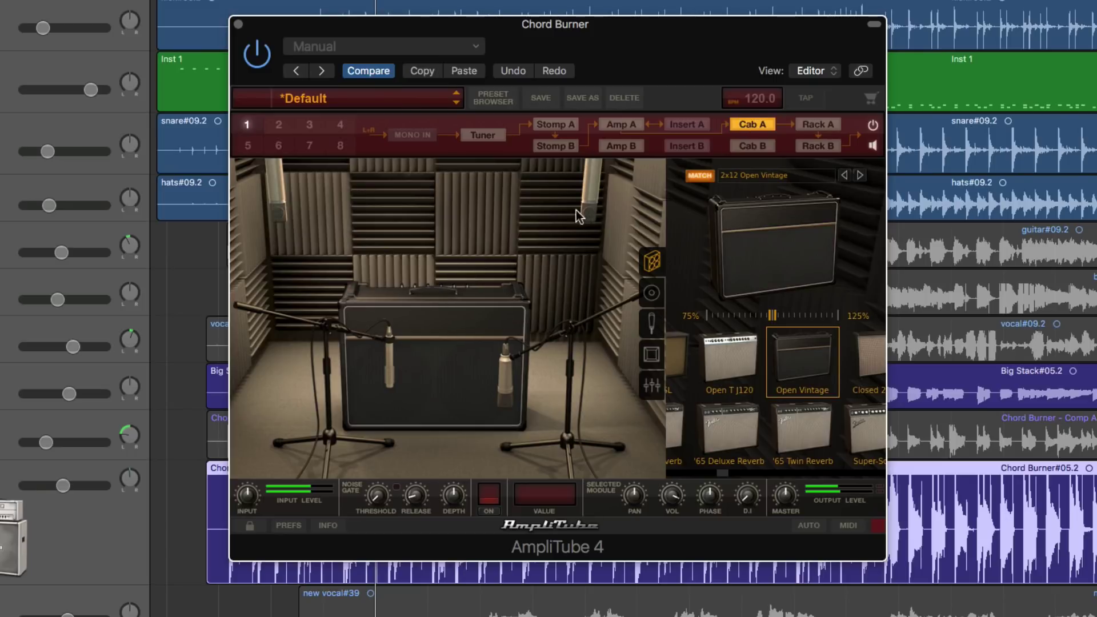
Examine the Cab B cabinet and compare the Amp A and Amp B modules.
left_click(753, 145)
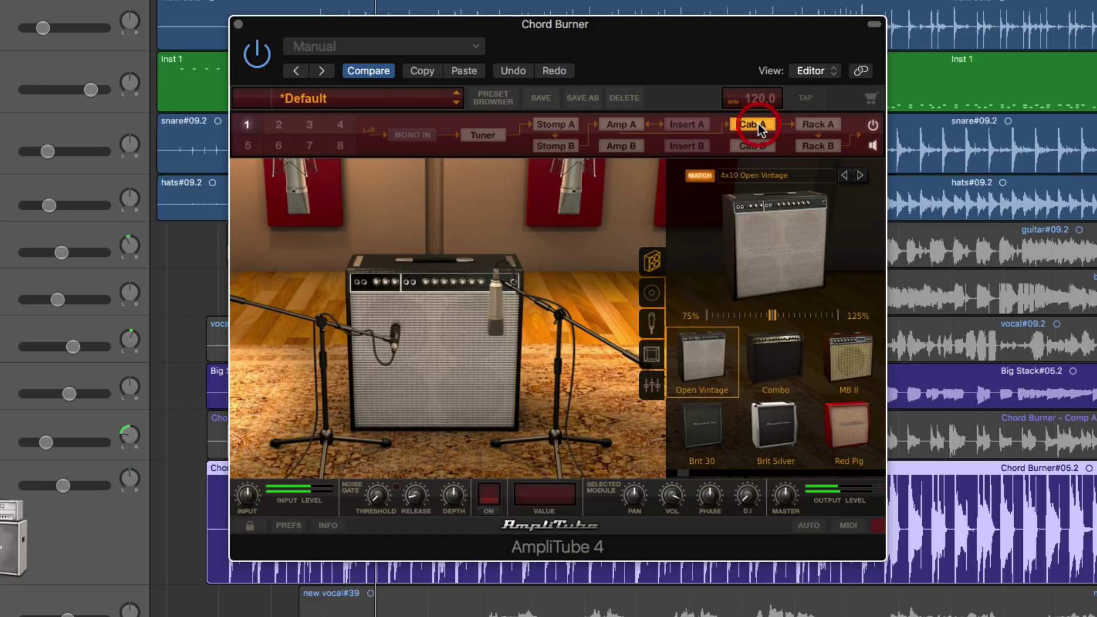
left_click(621, 125)
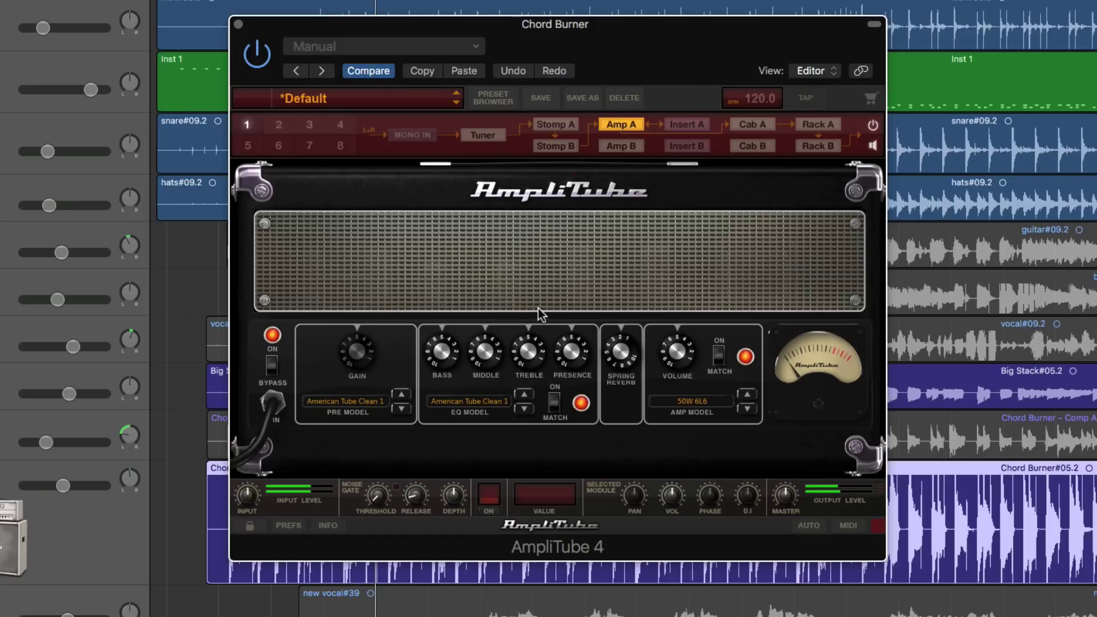
left_click(632, 148)
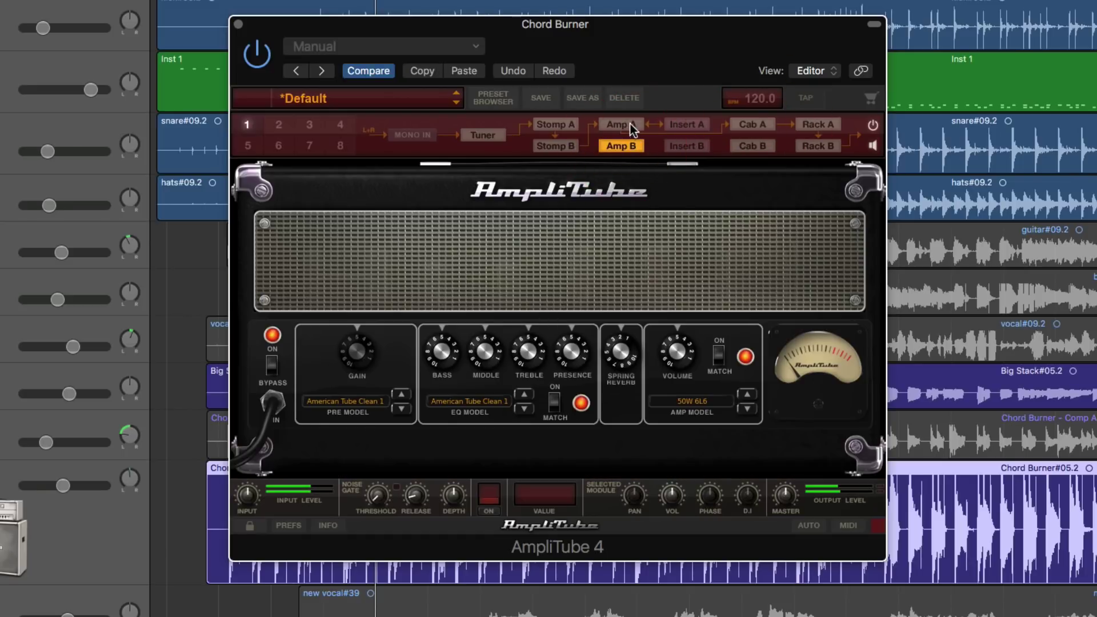
left_click(630, 124)
left_click(623, 146)
Examine the effect slots of the Rack A, Rack B and Insert A modules.
left_click(801, 125)
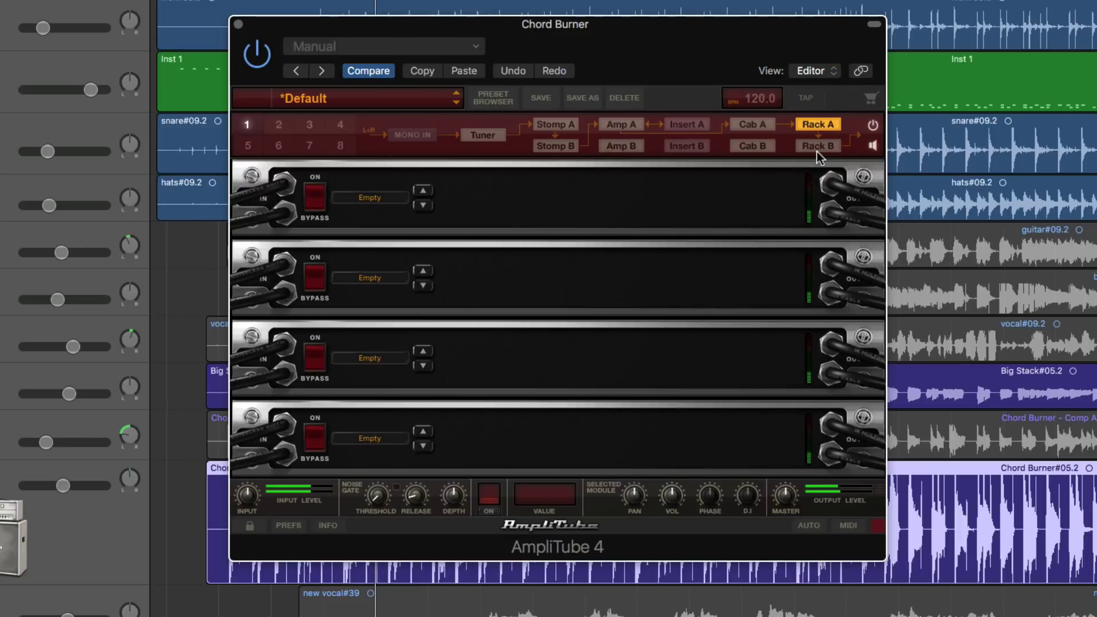
left_click(816, 147)
left_click(818, 124)
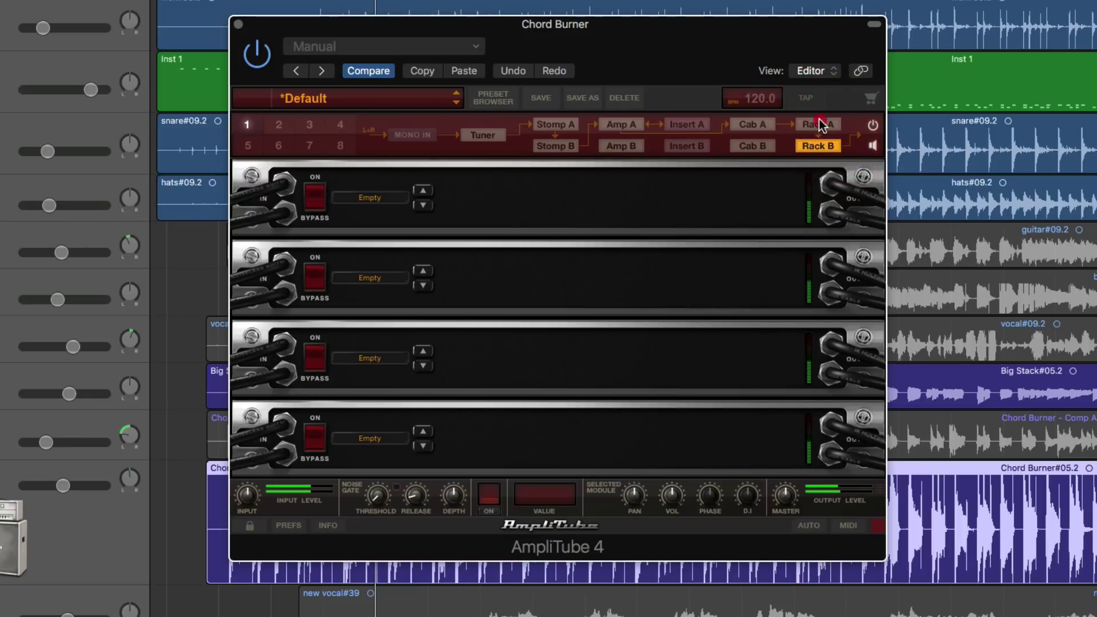
left_click(819, 146)
left_click(820, 126)
left_click(821, 147)
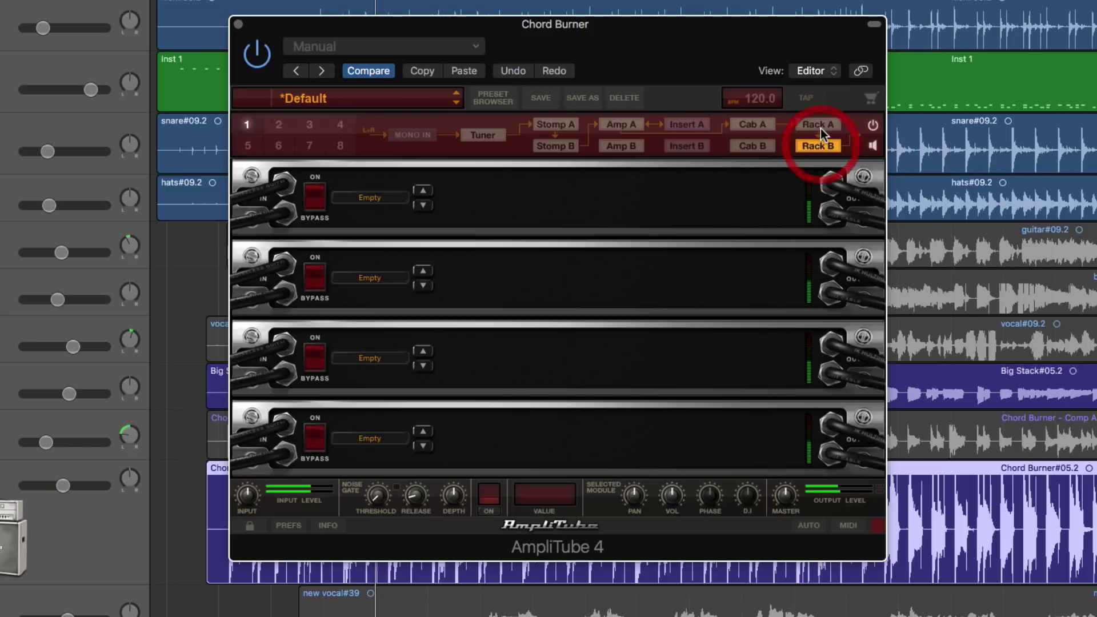
left_click(821, 126)
left_click(822, 146)
left_click(690, 125)
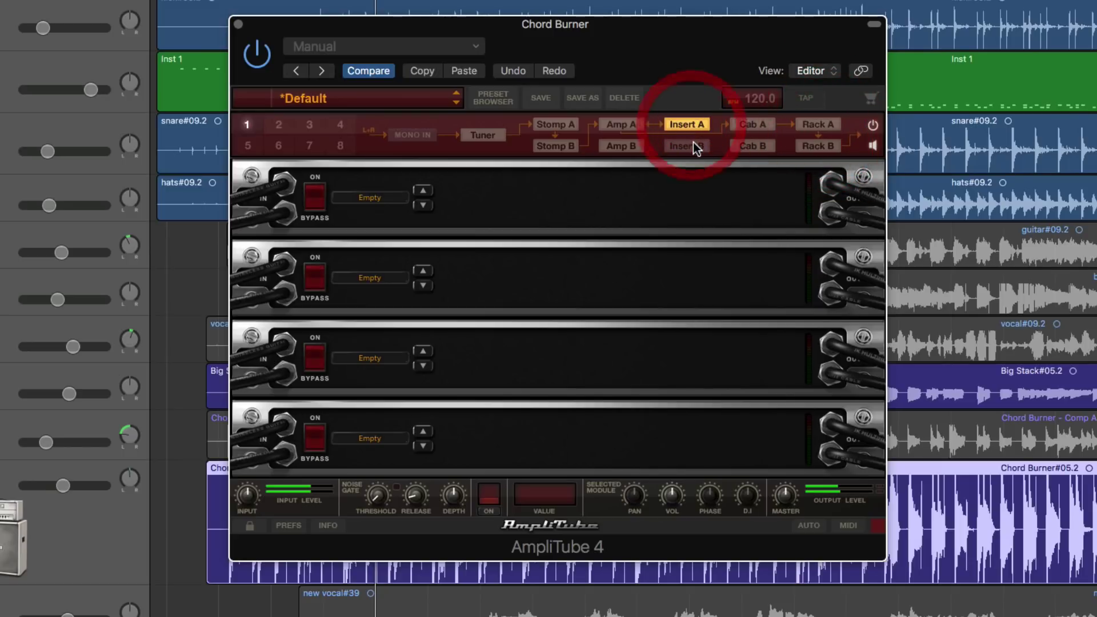
left_click(811, 124)
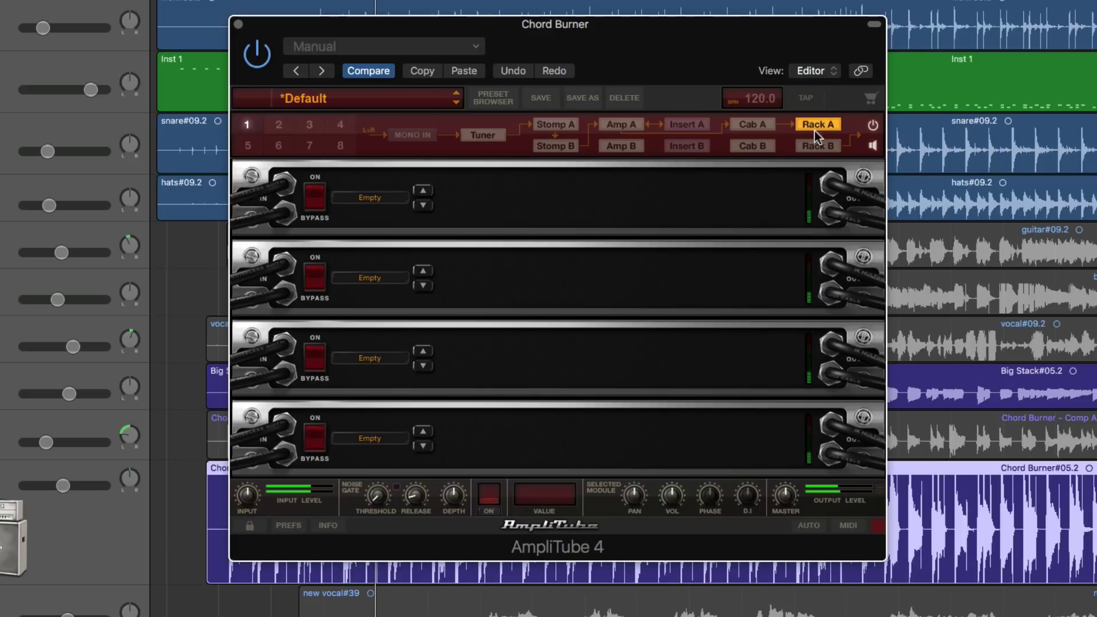
left_click(698, 125)
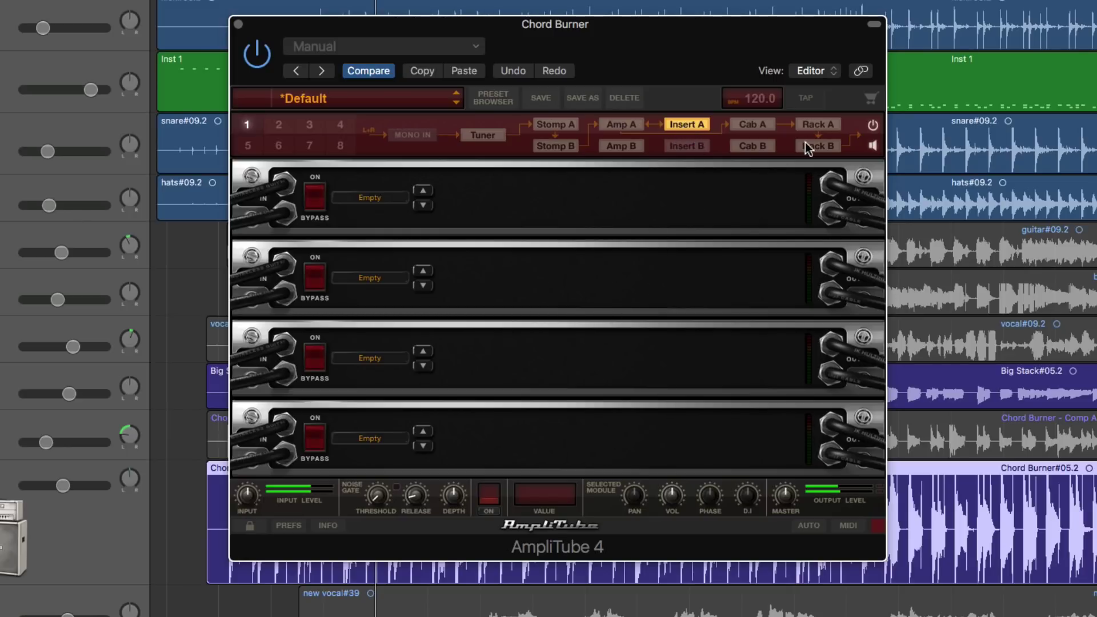
Load the "4k-Graphic-Lift-comp-reverb" rack setup into Rack A and review the other saved rack setups.
left_click(818, 126)
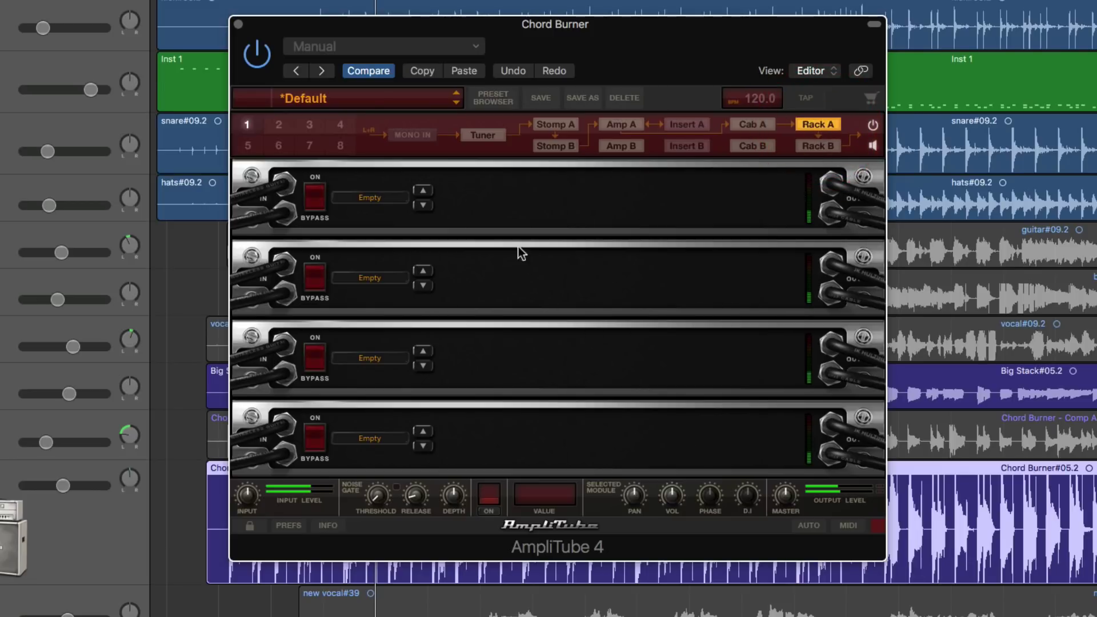
right_click(519, 207)
mouse_move(530, 215)
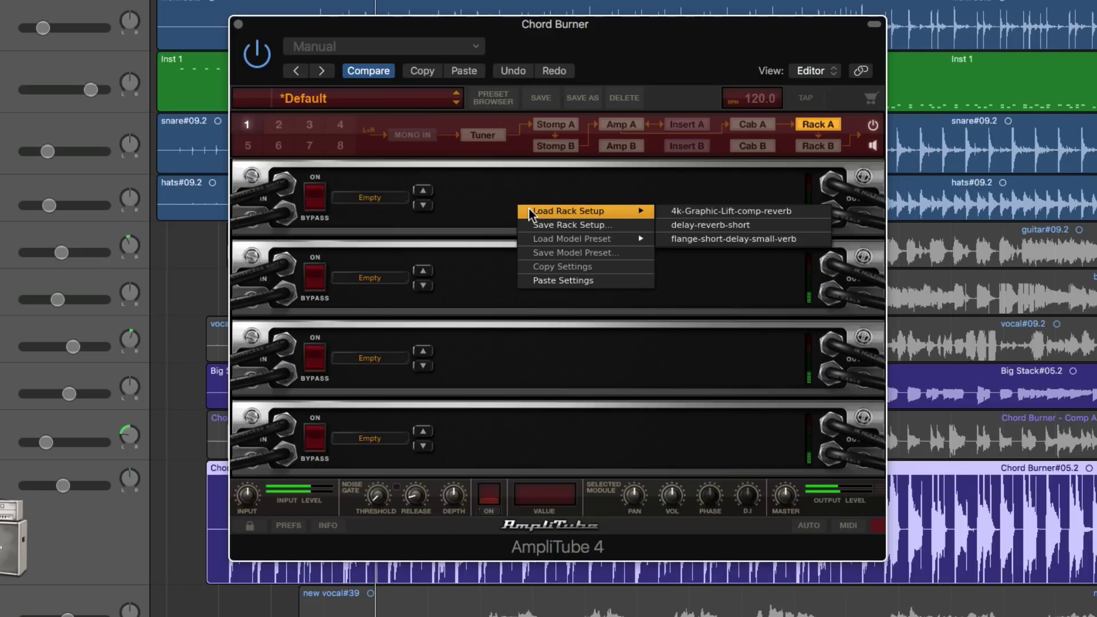
left_click(472, 303)
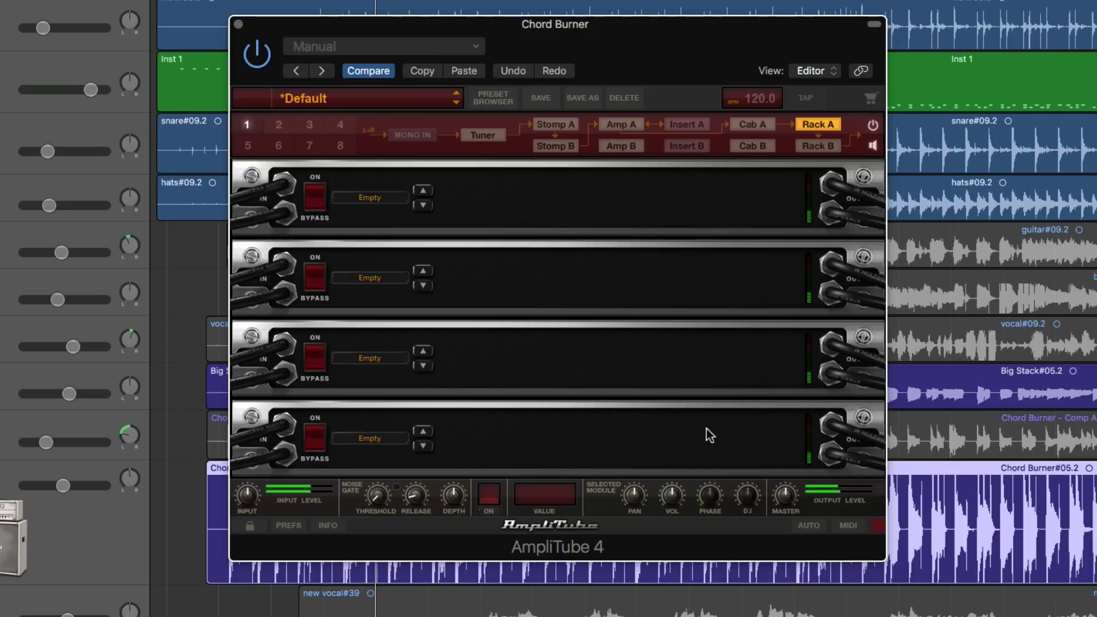
right_click(508, 213)
mouse_move(556, 220)
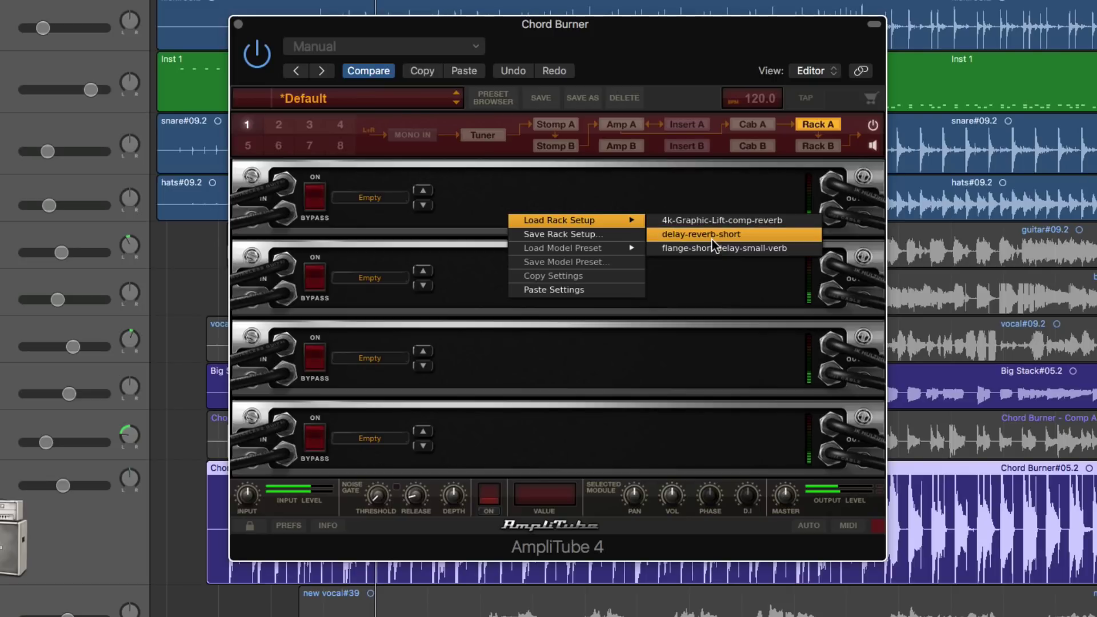
left_click(719, 221)
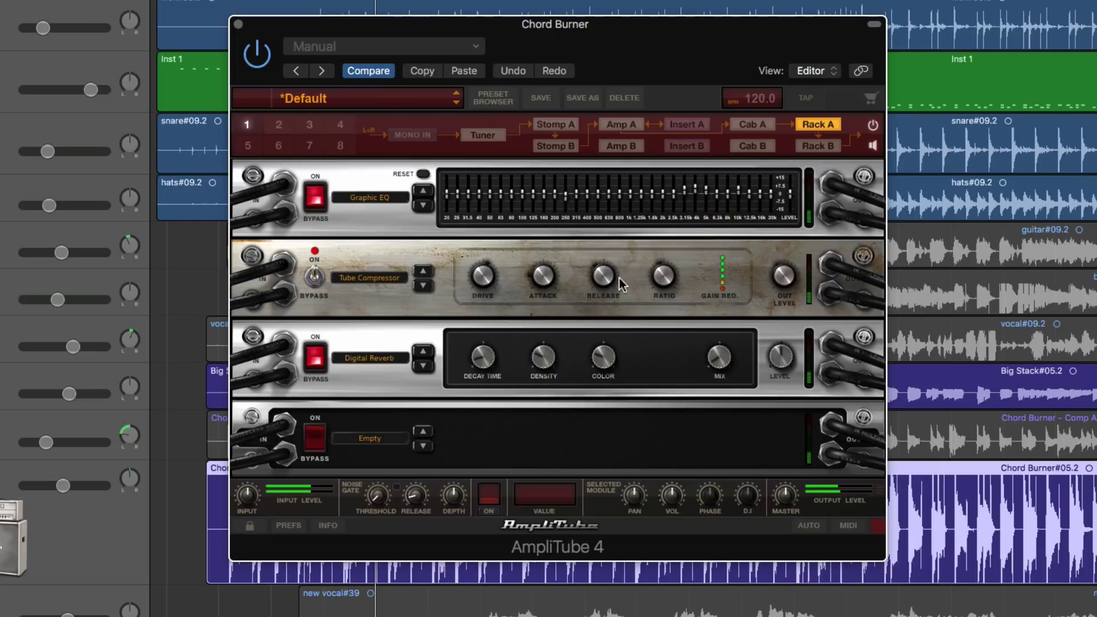
right_click(414, 226)
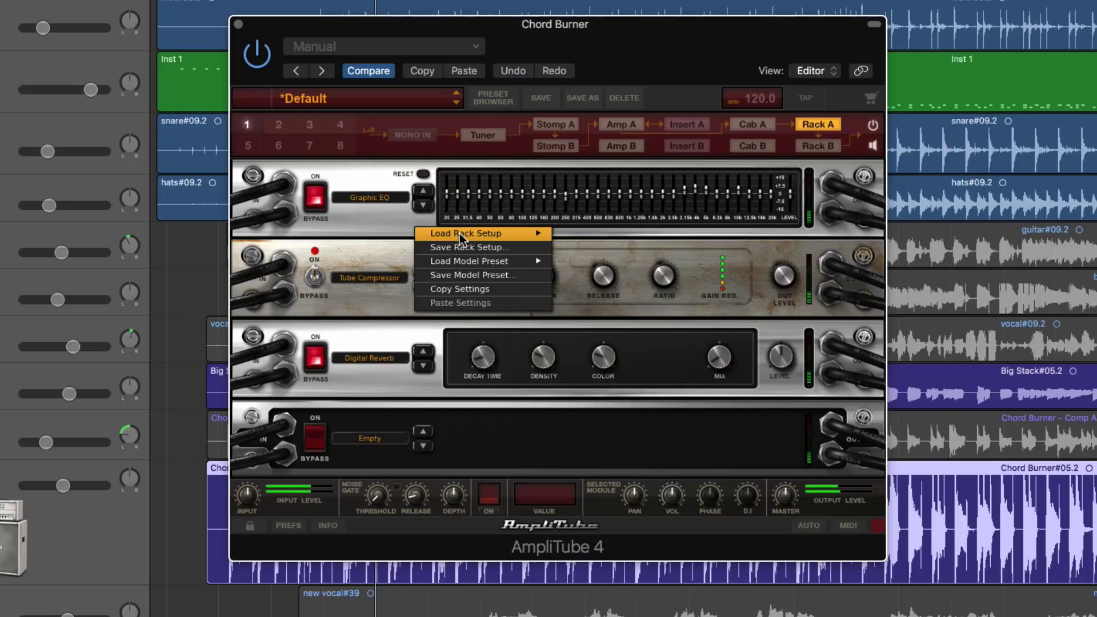
mouse_move(464, 234)
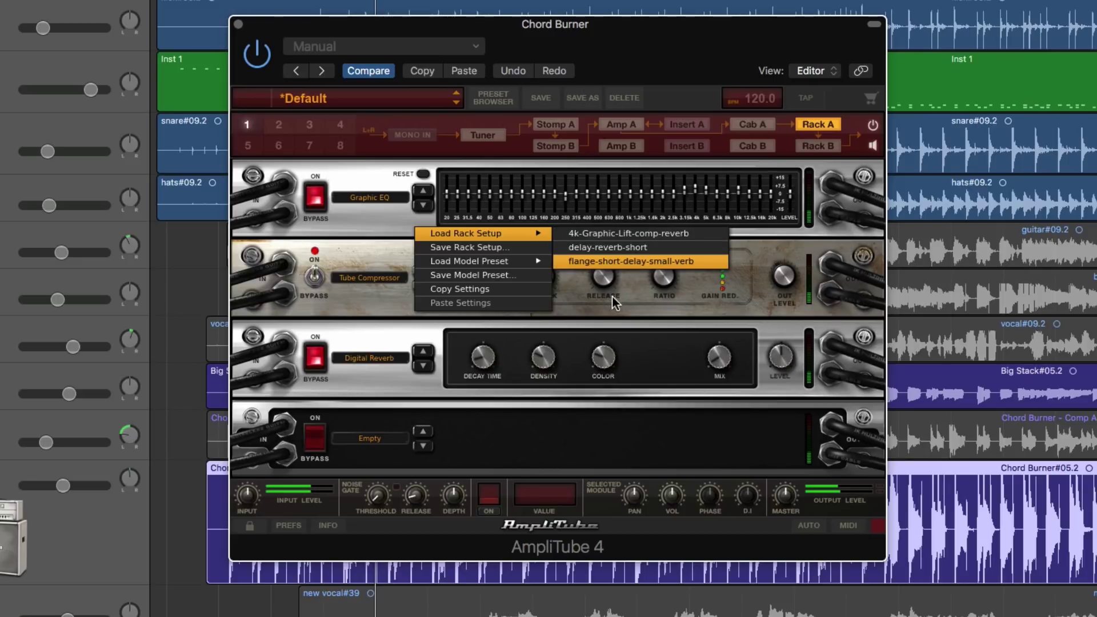
left_click(394, 216)
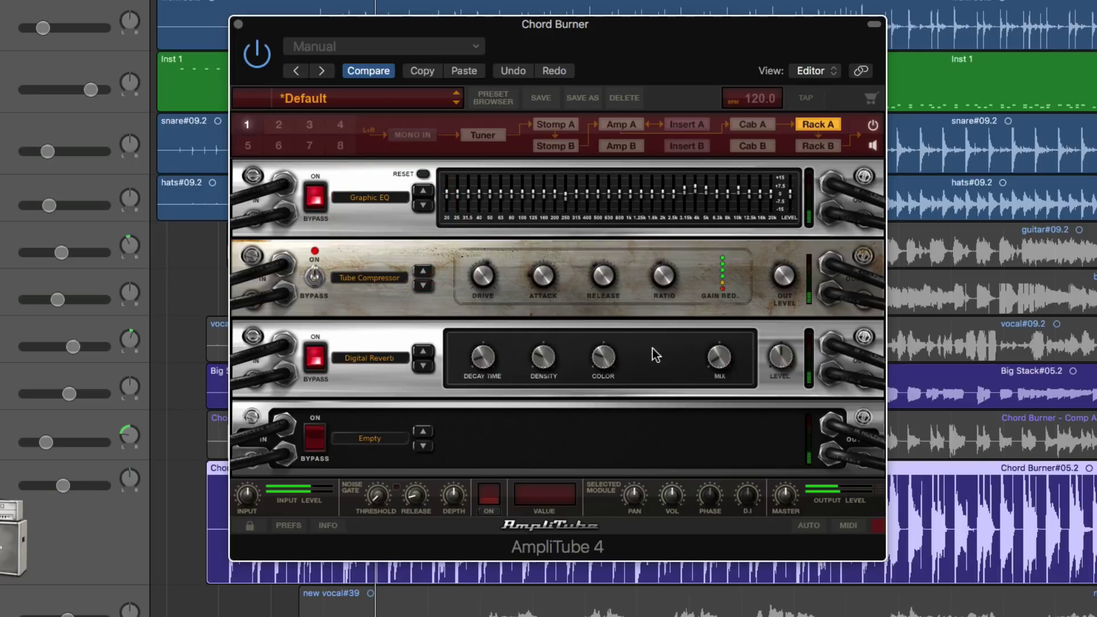
Load the "4k-Graphic-Lift-comp-reverb" rack setup into Insert A, and restore the whole rig to the Default preset.
left_click(671, 126)
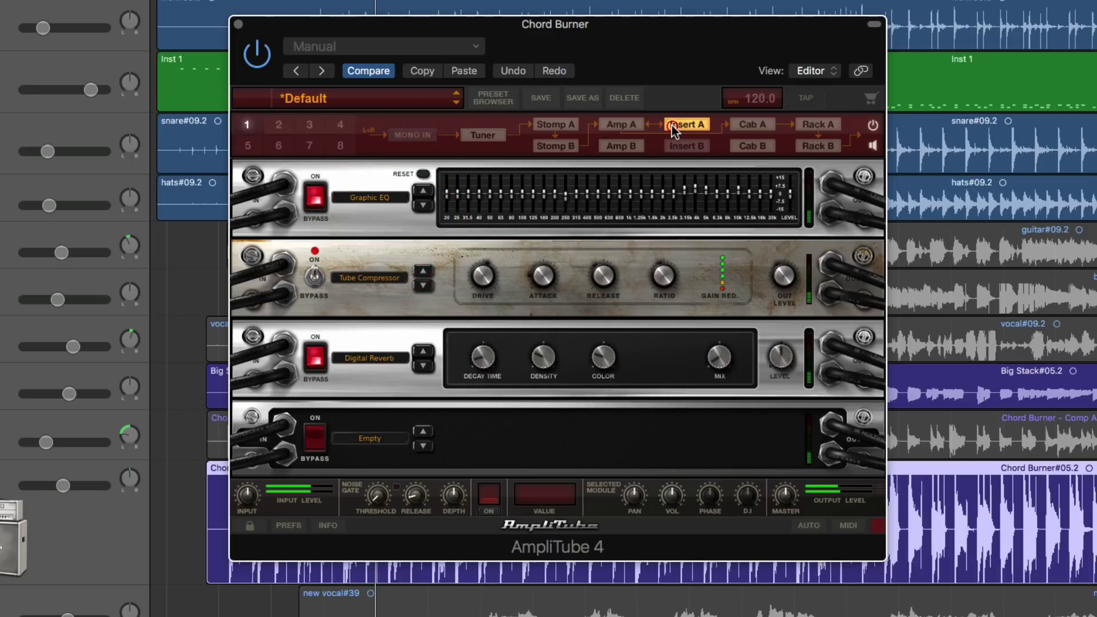
right_click(533, 208)
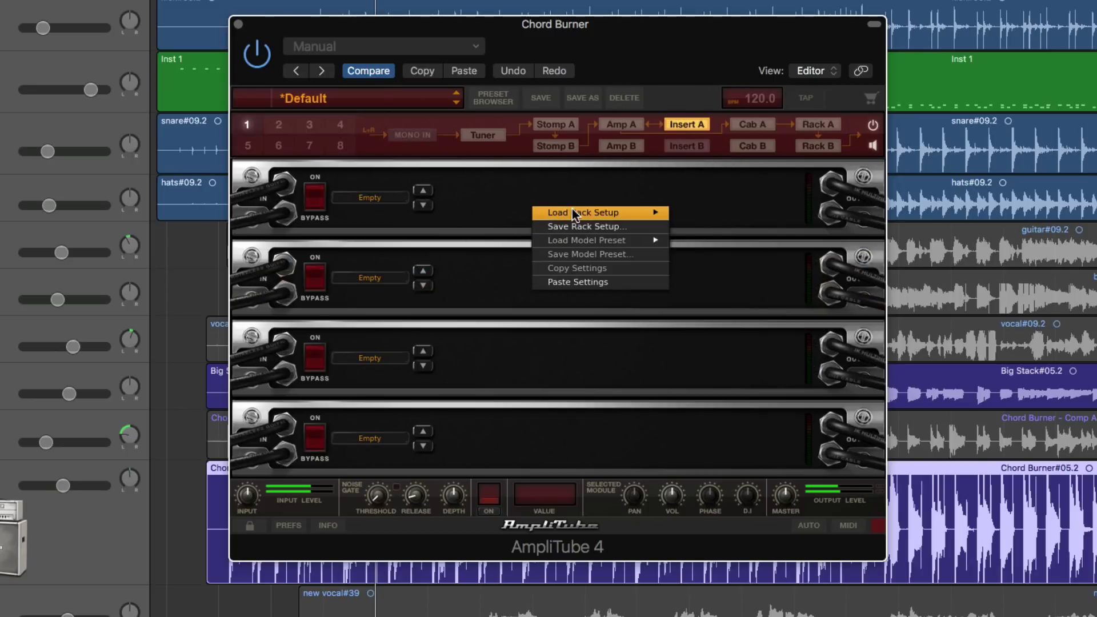
mouse_move(572, 210)
left_click(687, 211)
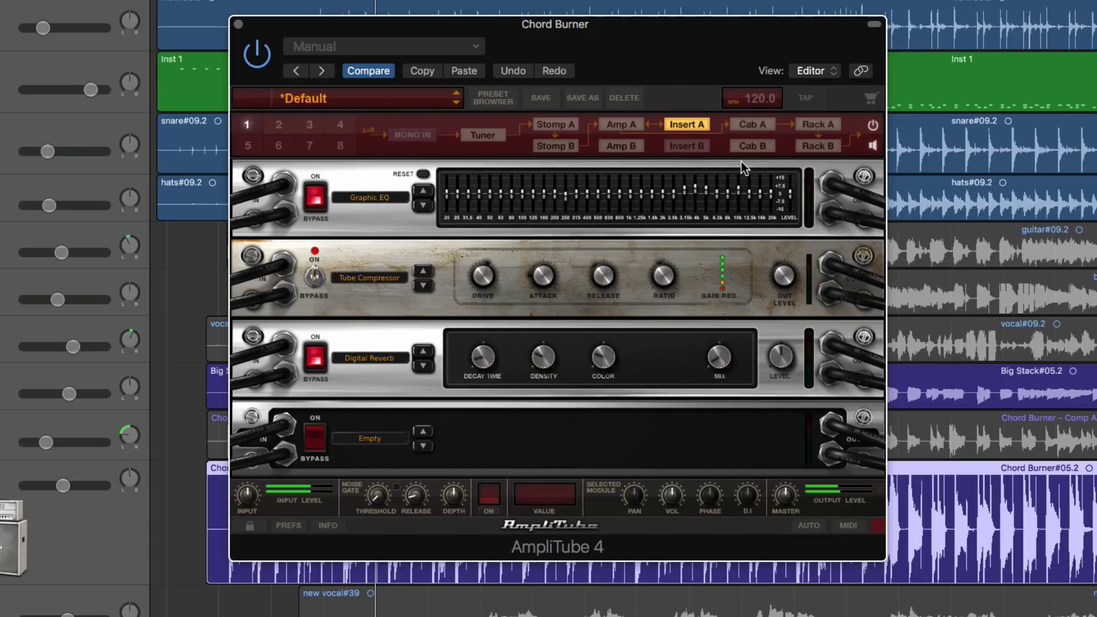
left_click(341, 104)
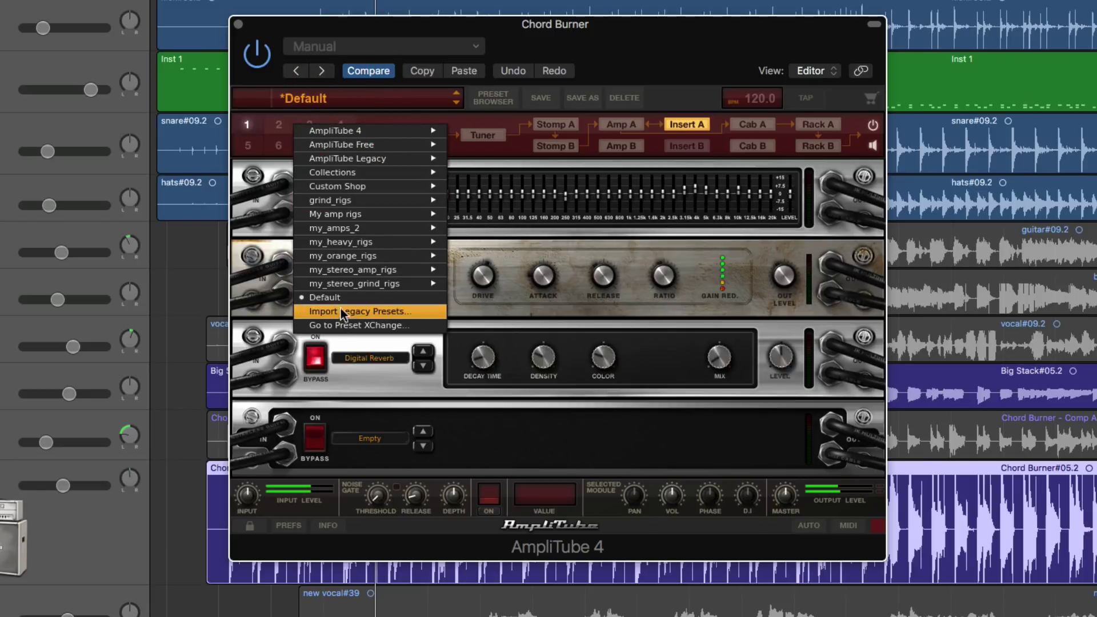
left_click(341, 300)
Add the Analog Chorus to Rack A's first slot and adjust its Chorus and Vib Depth, with Vib Depth at about 17.02.
left_click(817, 125)
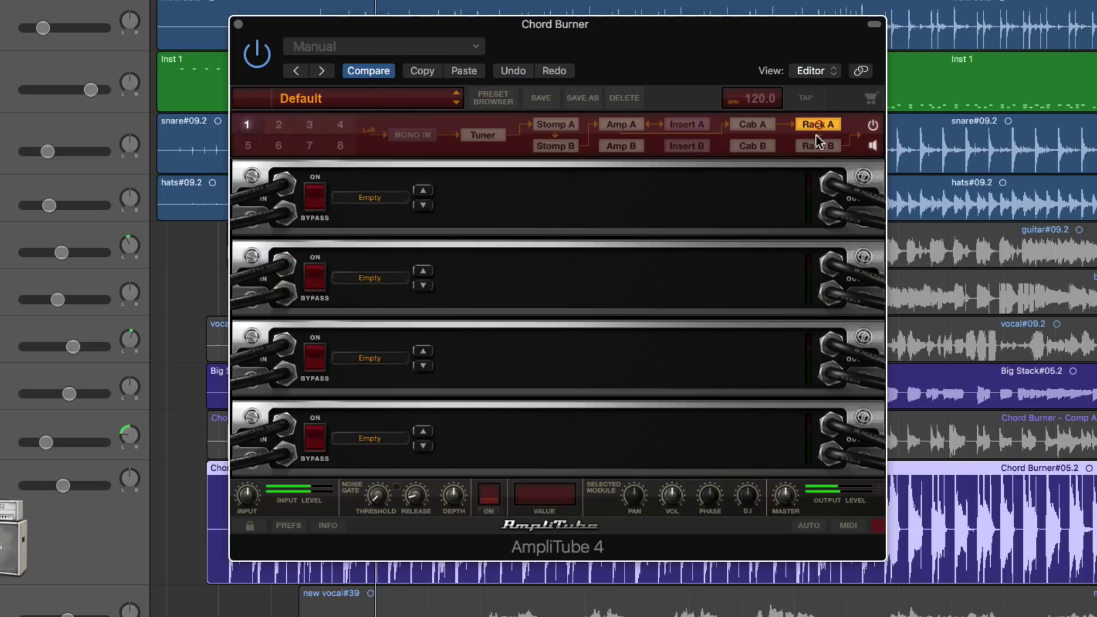
left_click(396, 198)
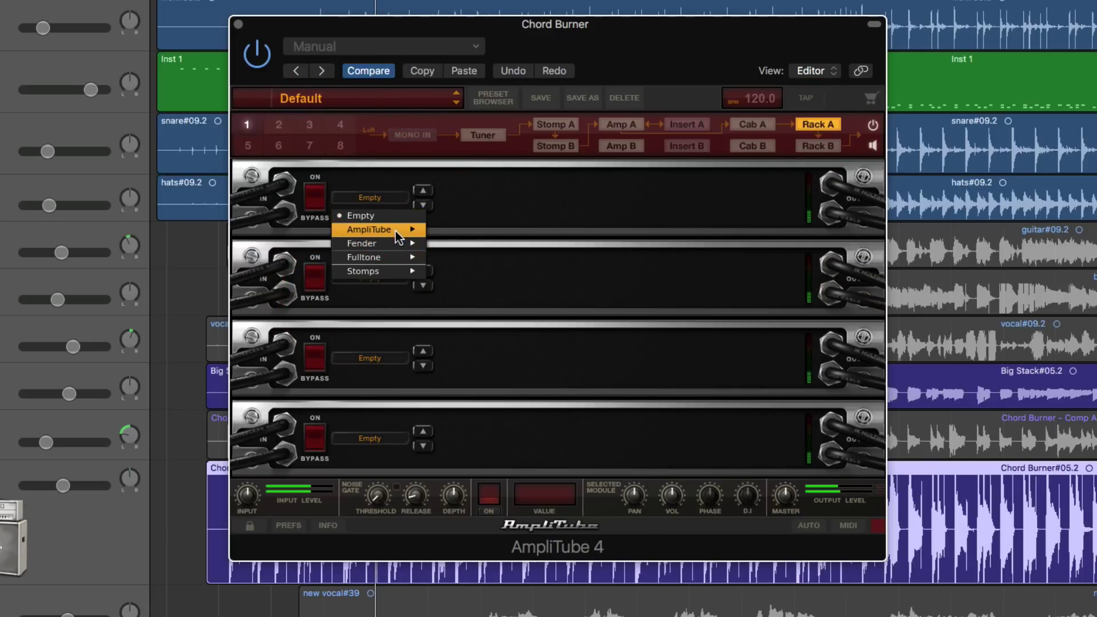
mouse_move(395, 231)
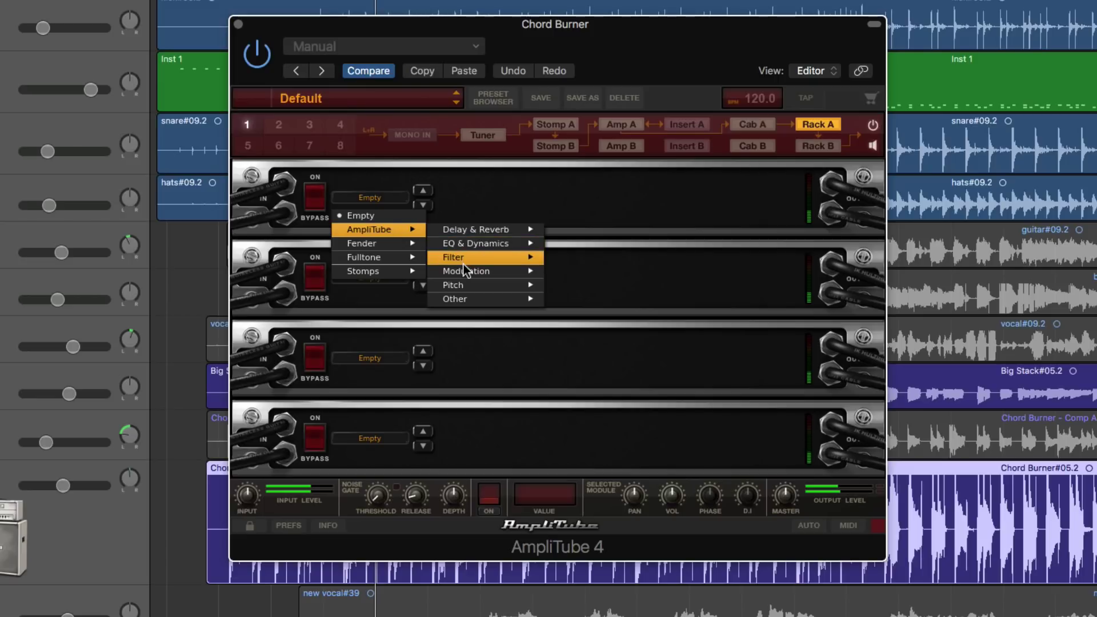
mouse_move(502, 276)
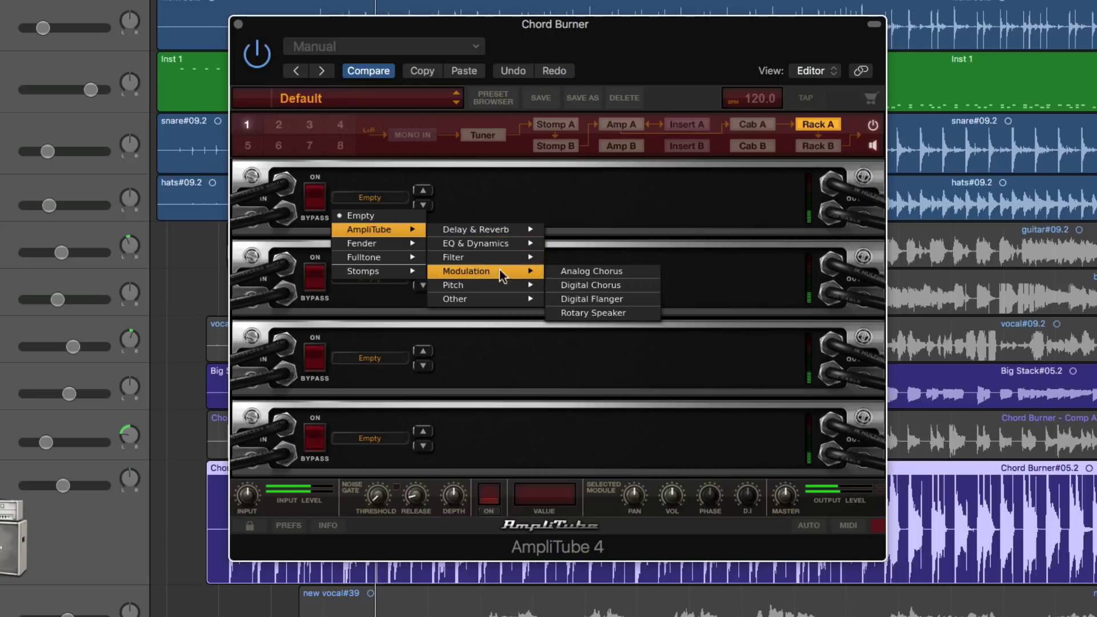
left_click(603, 273)
left_click_drag(557, 204, 620, 230)
left_click_drag(673, 199, 589, 240)
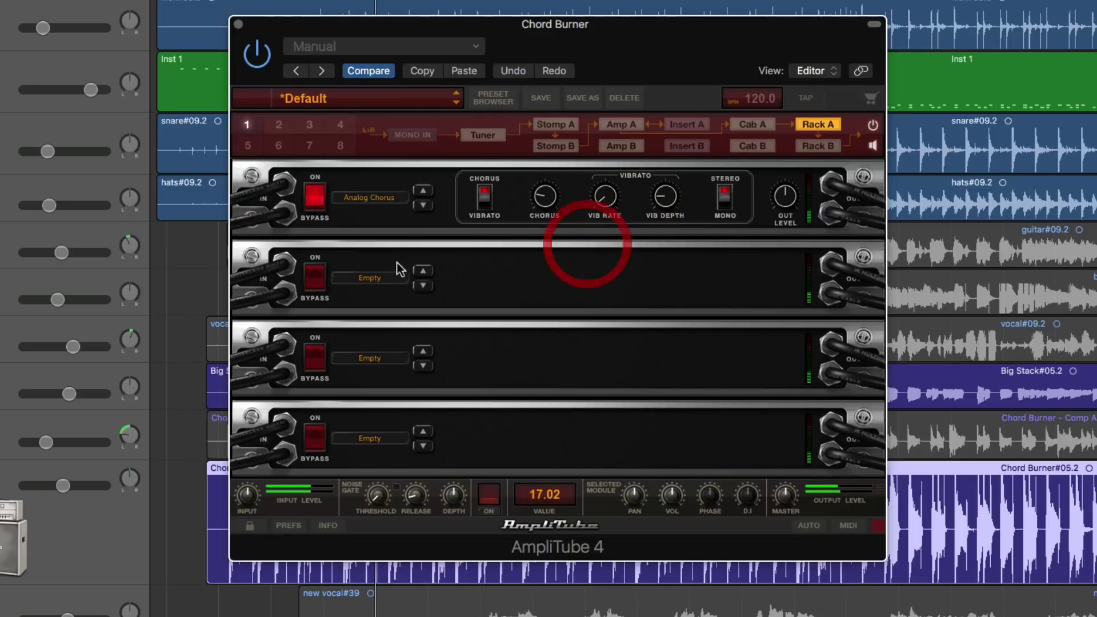
Add the Tube Compressor to Rack A's second slot and adjust its Ratio and Release, with Release at about 303.1 ms.
left_click(370, 278)
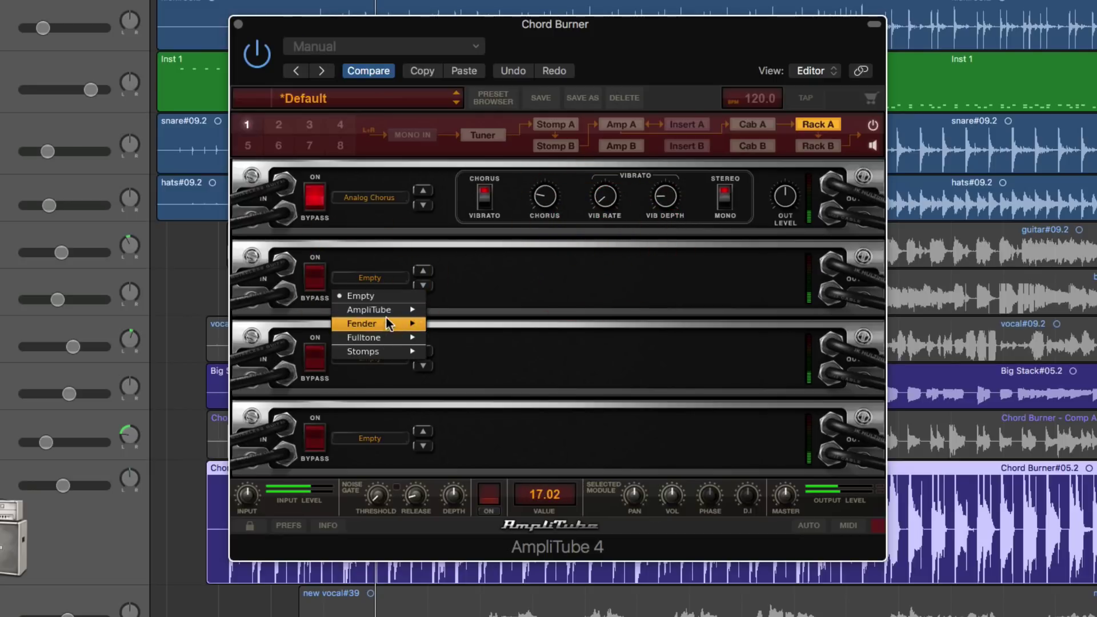
mouse_move(387, 310)
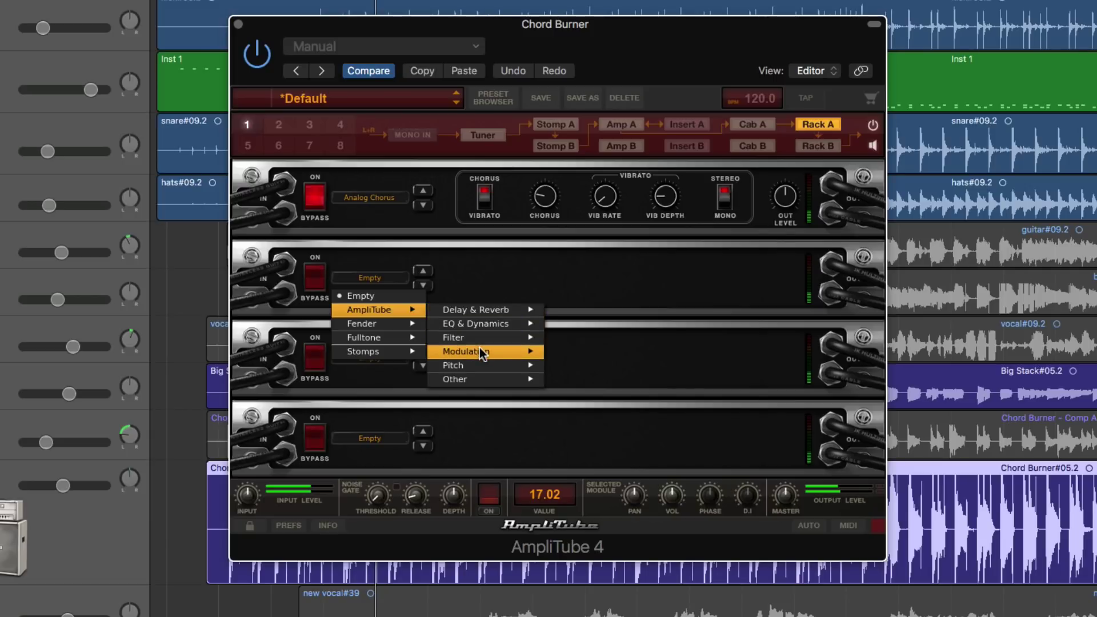
mouse_move(483, 351)
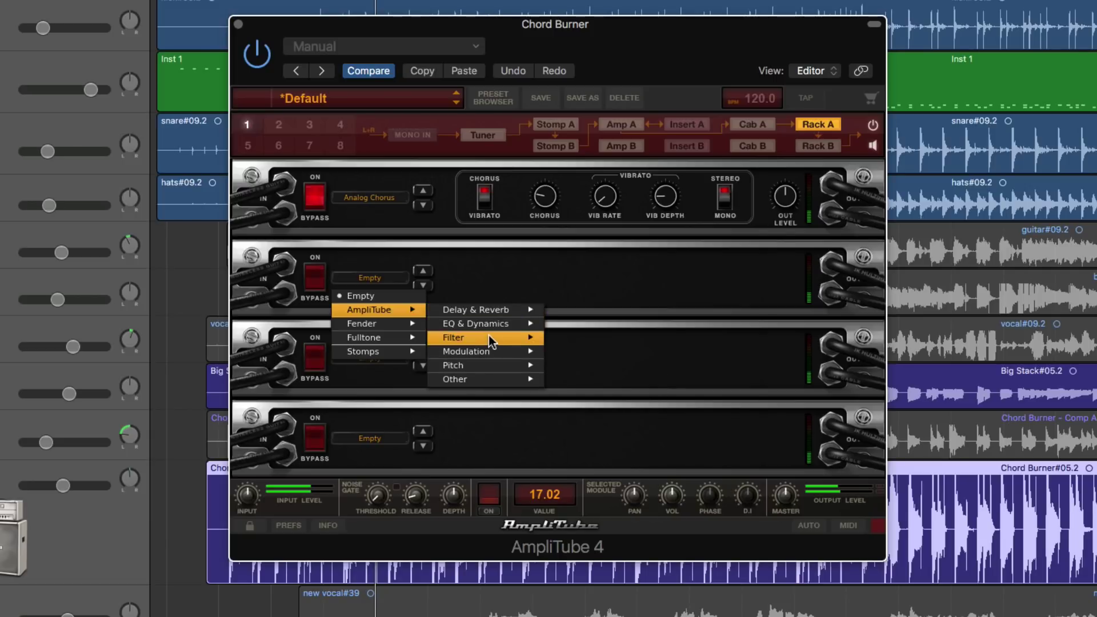
mouse_move(491, 324)
left_click(598, 350)
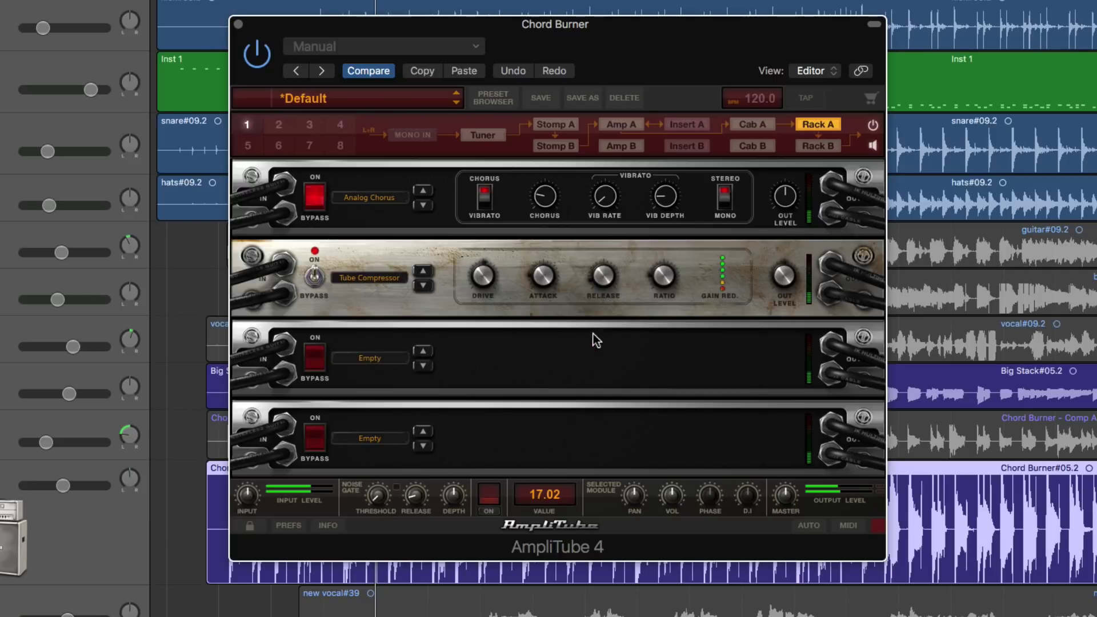
left_click(663, 278)
left_click_drag(603, 273, 606, 286)
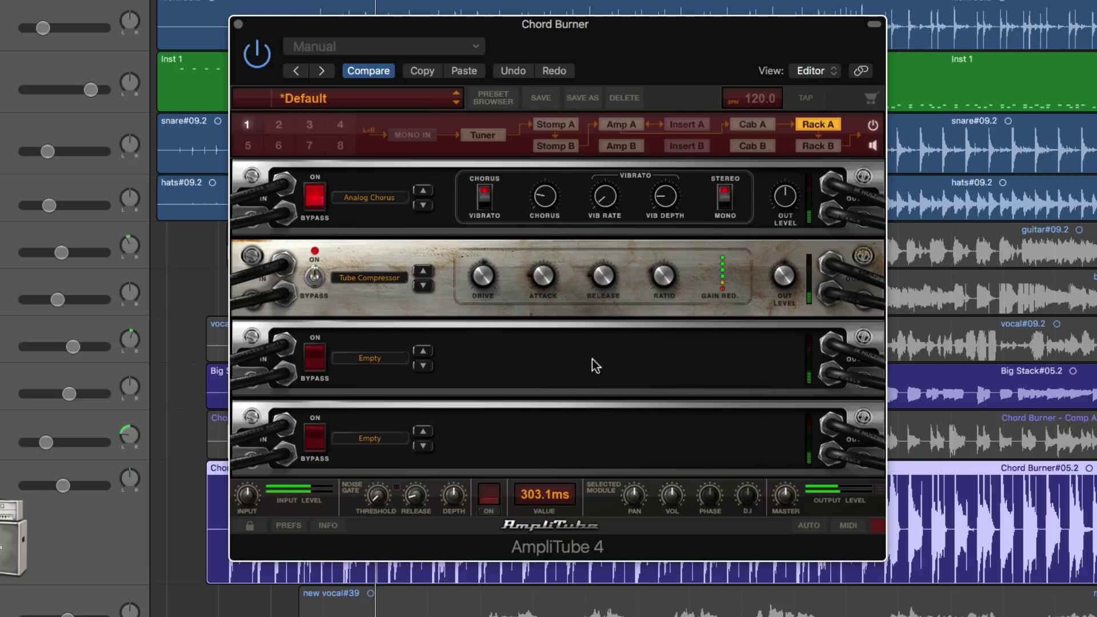
Save the Rack A effects as a rack setup named "chorus-comp-subtle".
right_click(544, 334)
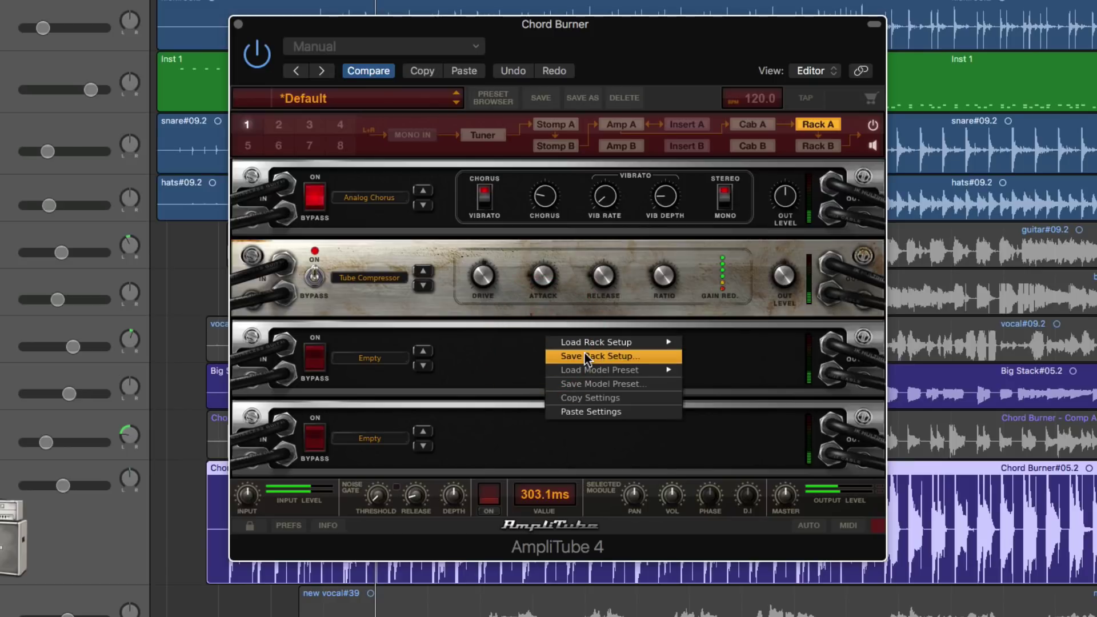
left_click(608, 358)
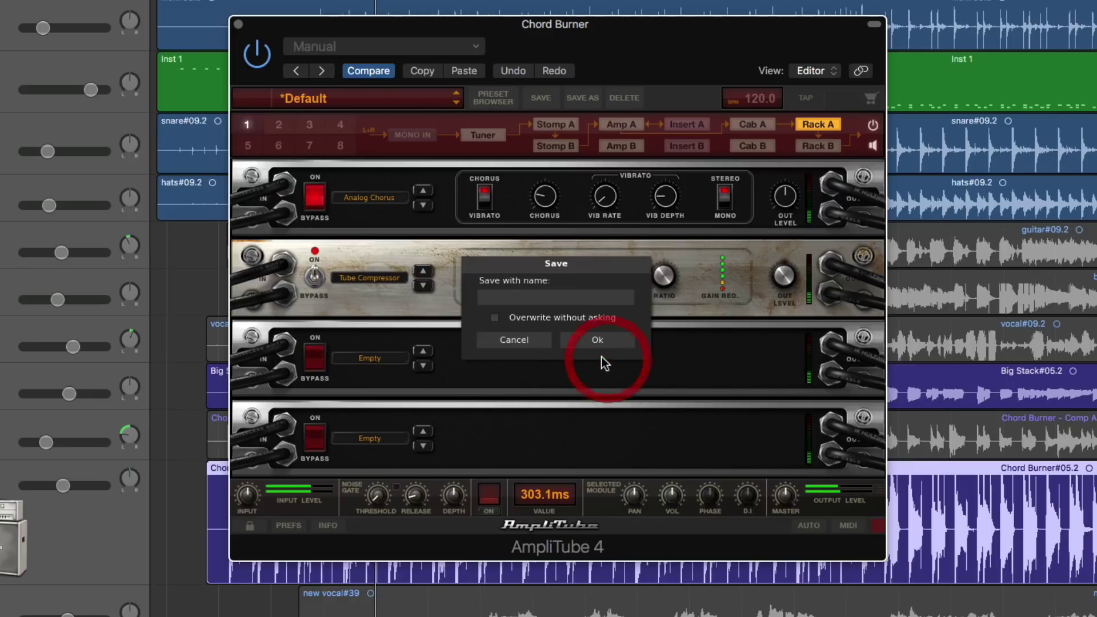
left_click(499, 301)
type("c")
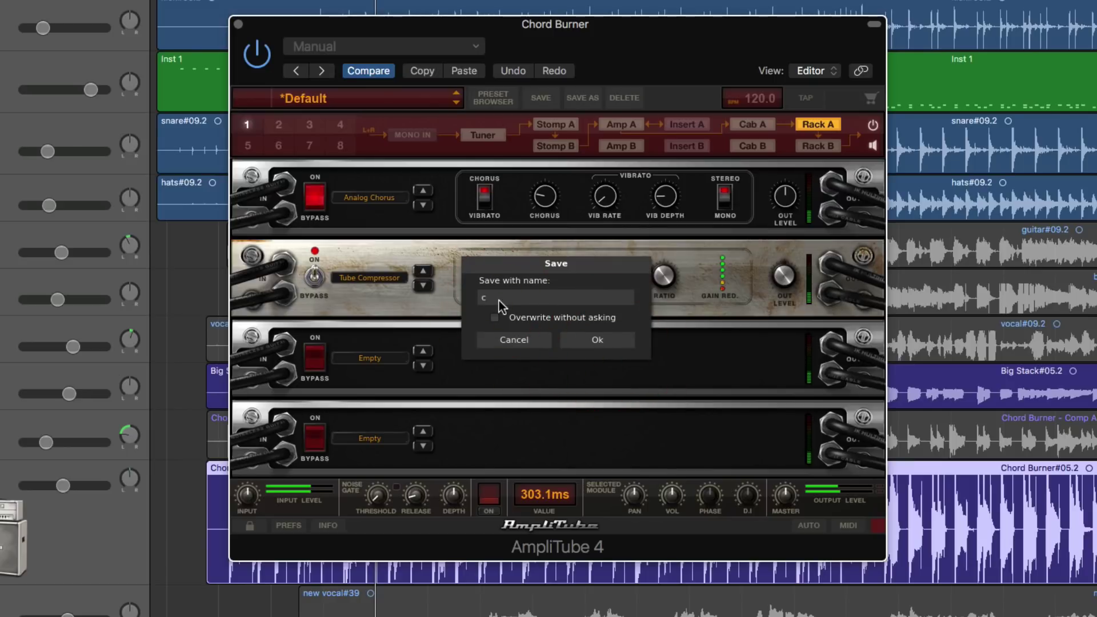
type("horus-comp-subtle")
left_click(604, 341)
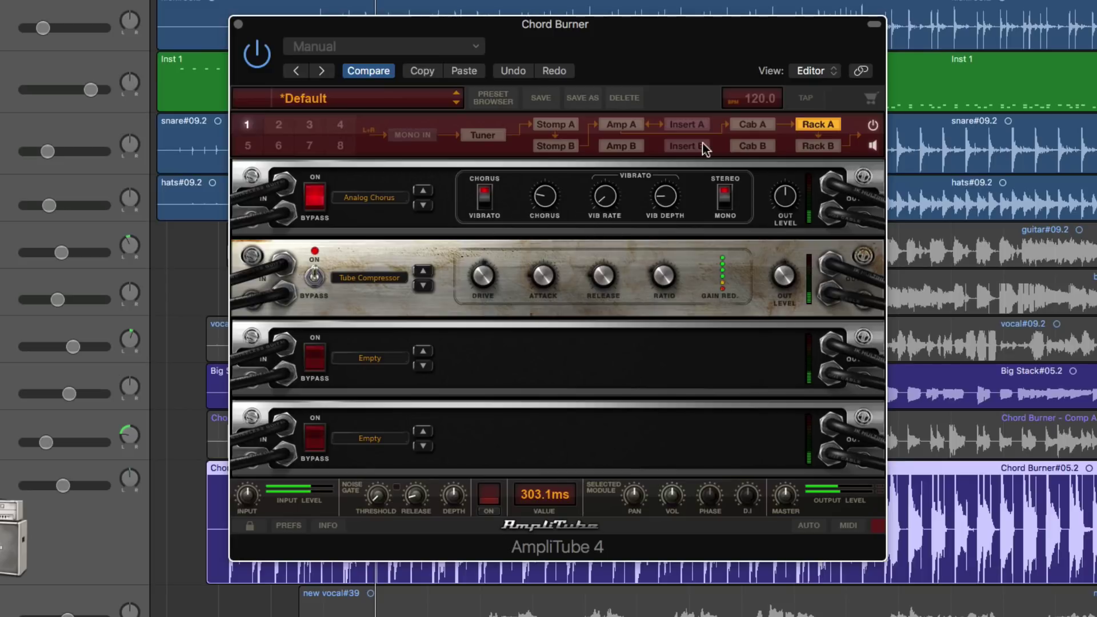
Load the "chorus-comp-subtle" rack setup into Rack B.
left_click(818, 145)
right_click(590, 204)
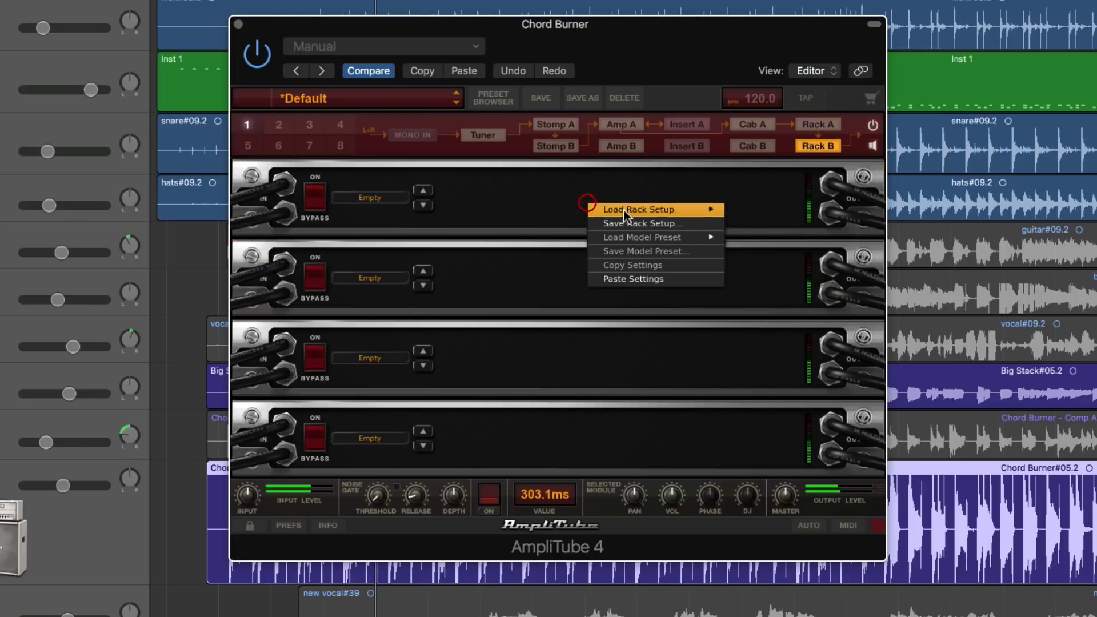
mouse_move(645, 208)
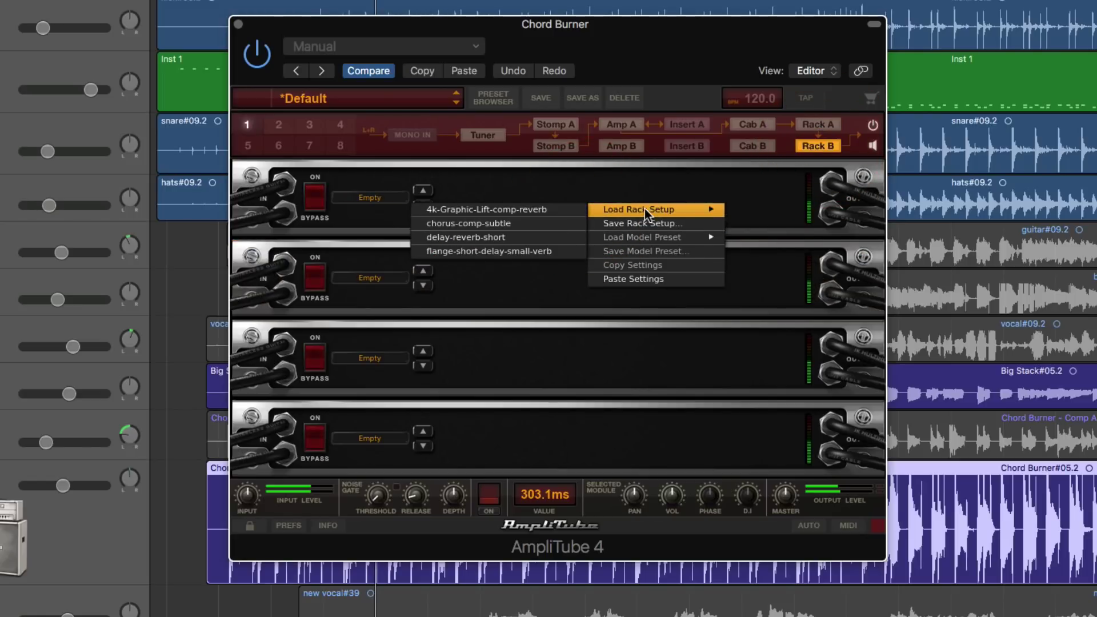
left_click(502, 227)
Load the "chorus-comp-subtle" rack setup into Insert A.
left_click(683, 125)
right_click(486, 210)
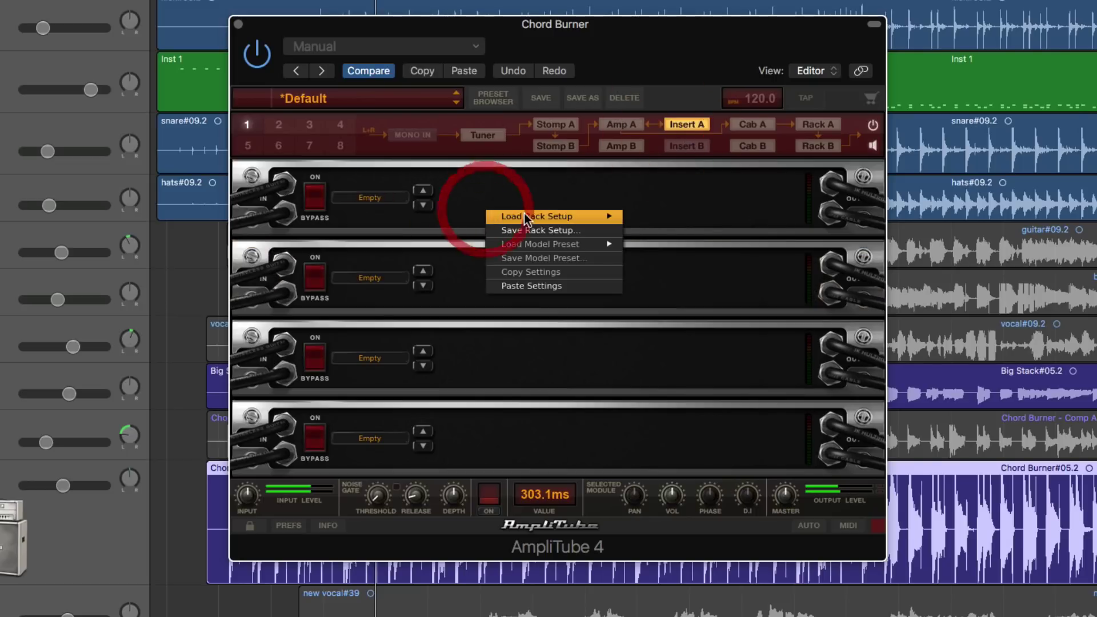
mouse_move(524, 217)
left_click(690, 228)
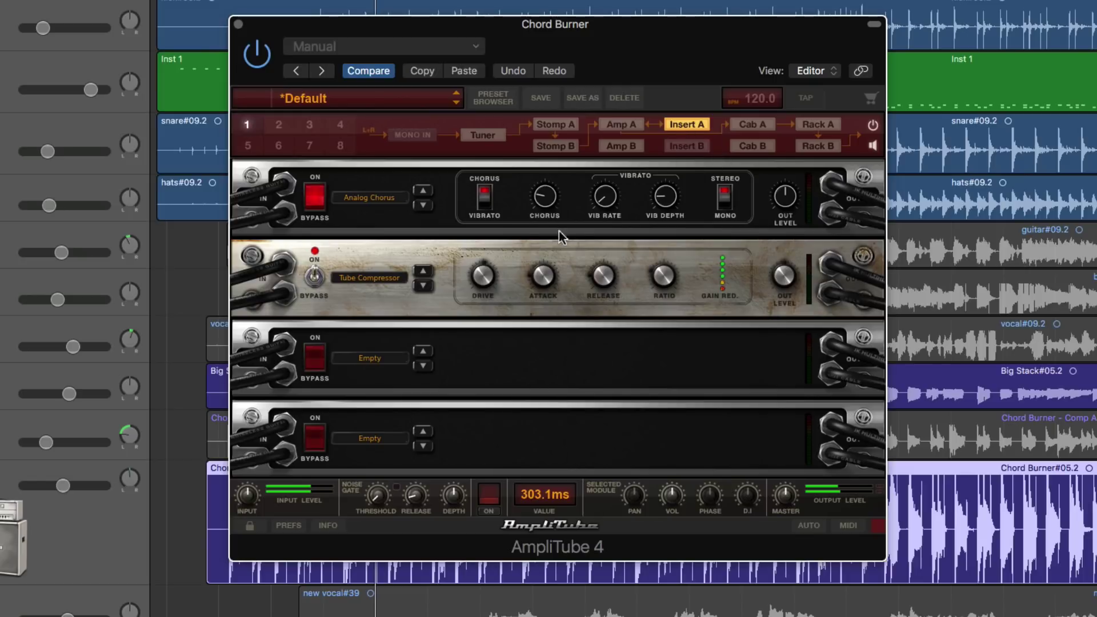
Return to Rack A and clear all module changes by reloading the Default preset.
left_click(821, 124)
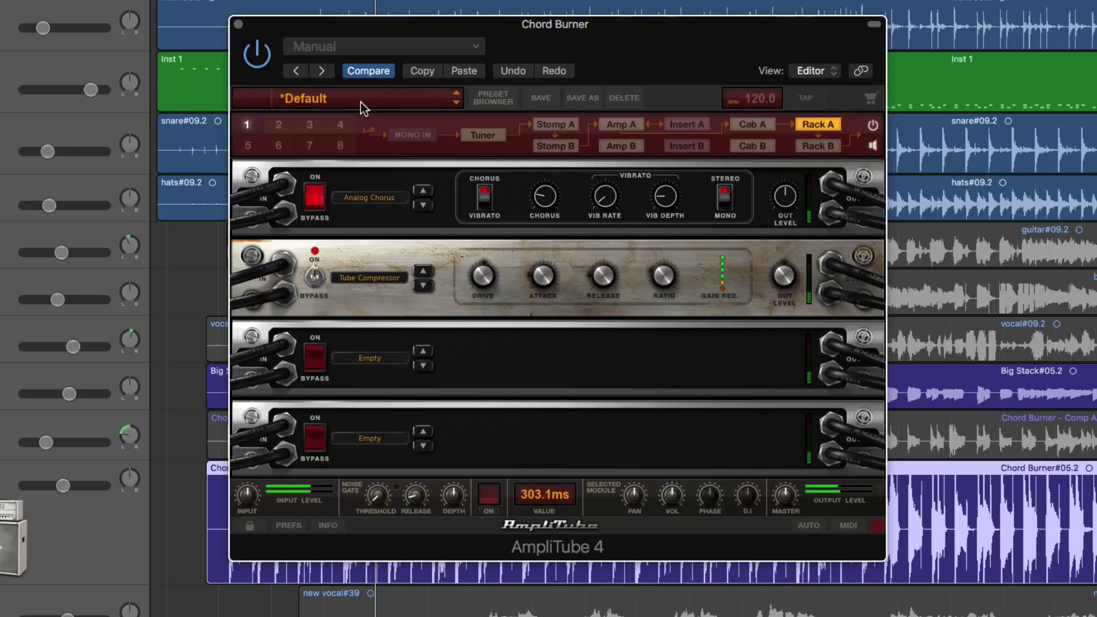
left_click(577, 309)
left_click(339, 98)
left_click(336, 298)
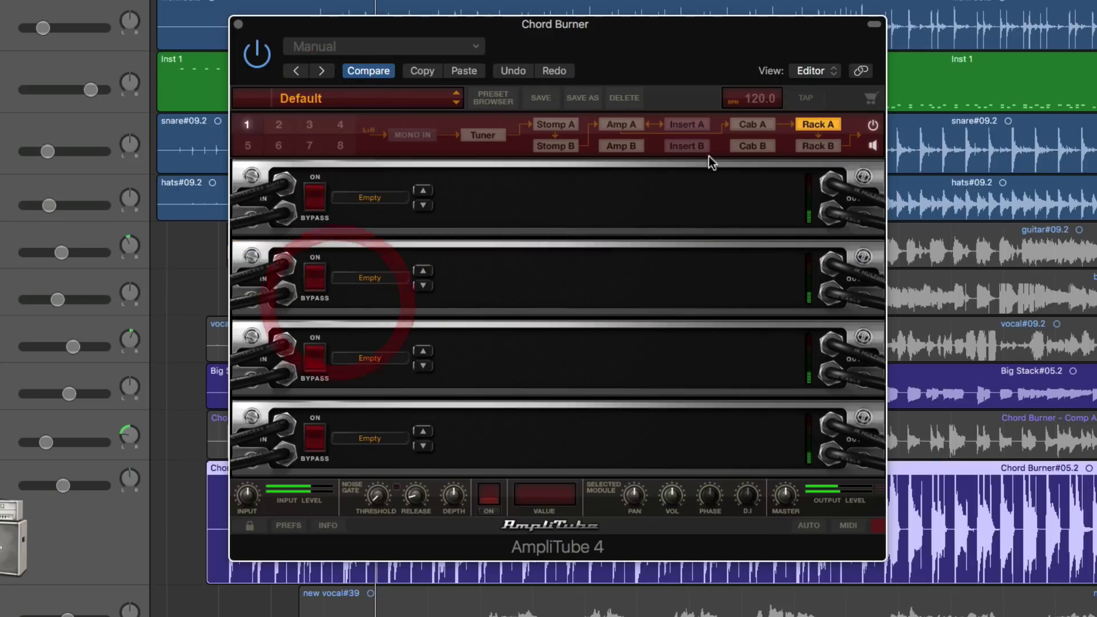
Add the AmpliTube Digital Reverb to the first slot of Insert A.
left_click(685, 125)
left_click(818, 125)
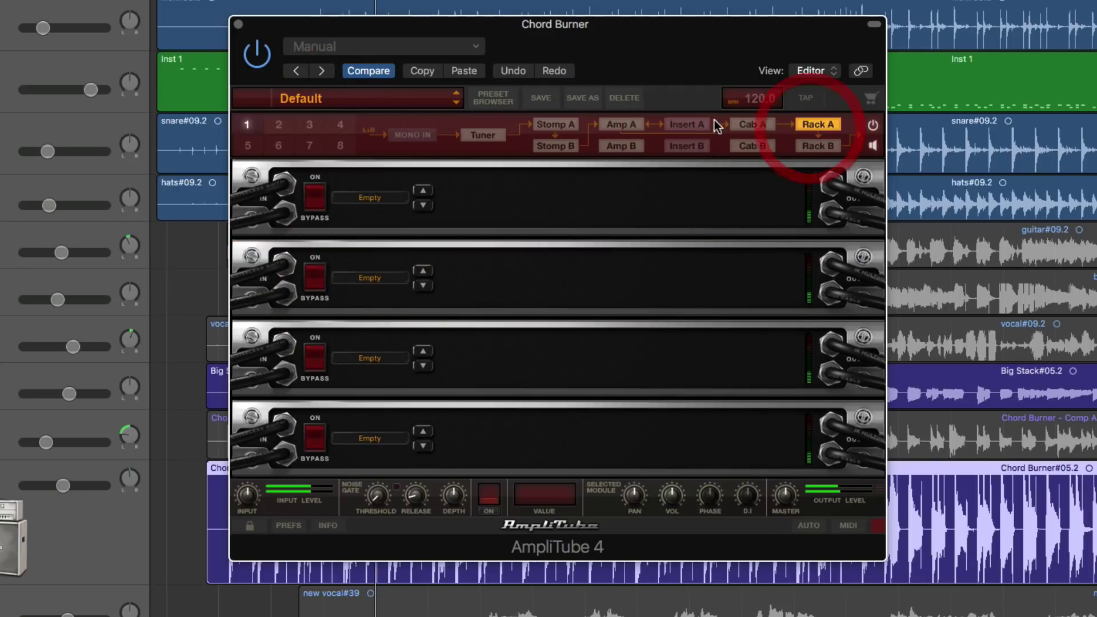
left_click(686, 124)
left_click(370, 197)
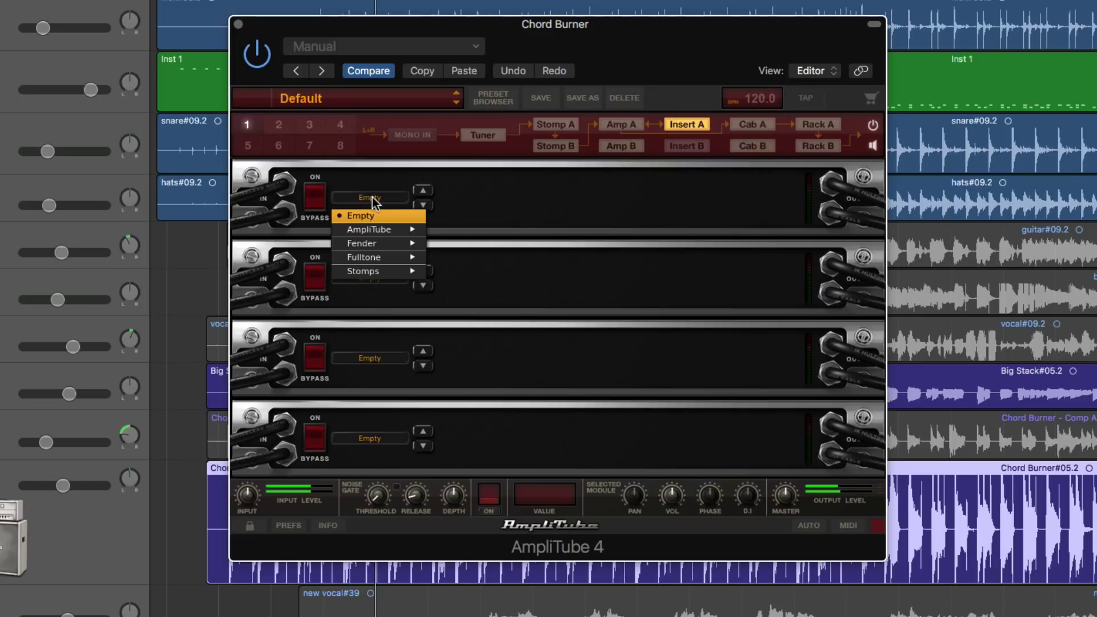
mouse_move(400, 228)
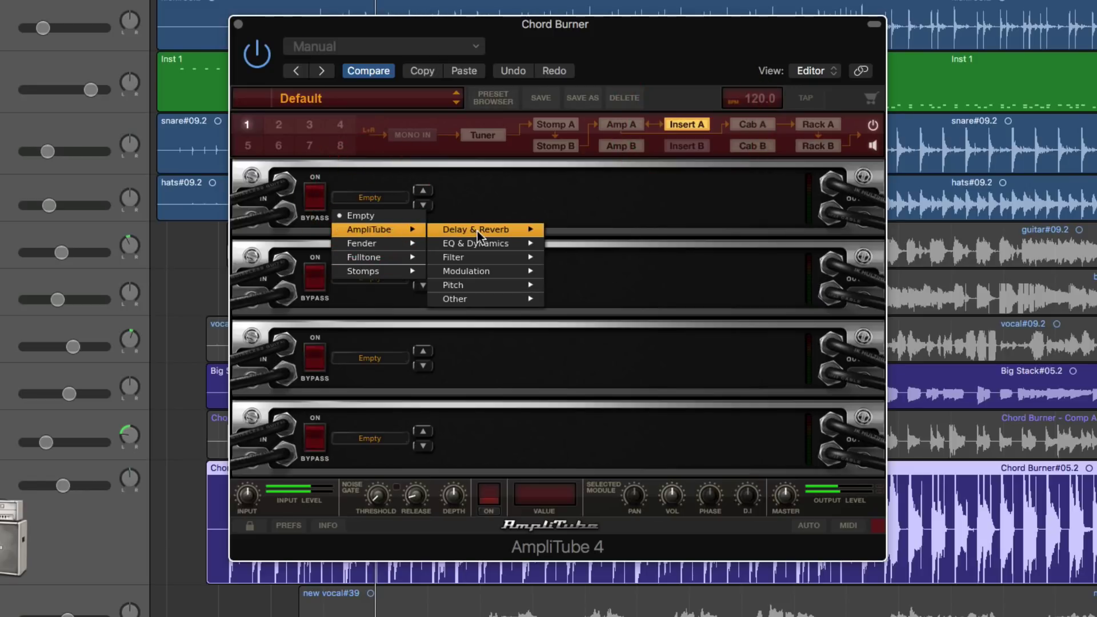
mouse_move(478, 231)
left_click(585, 243)
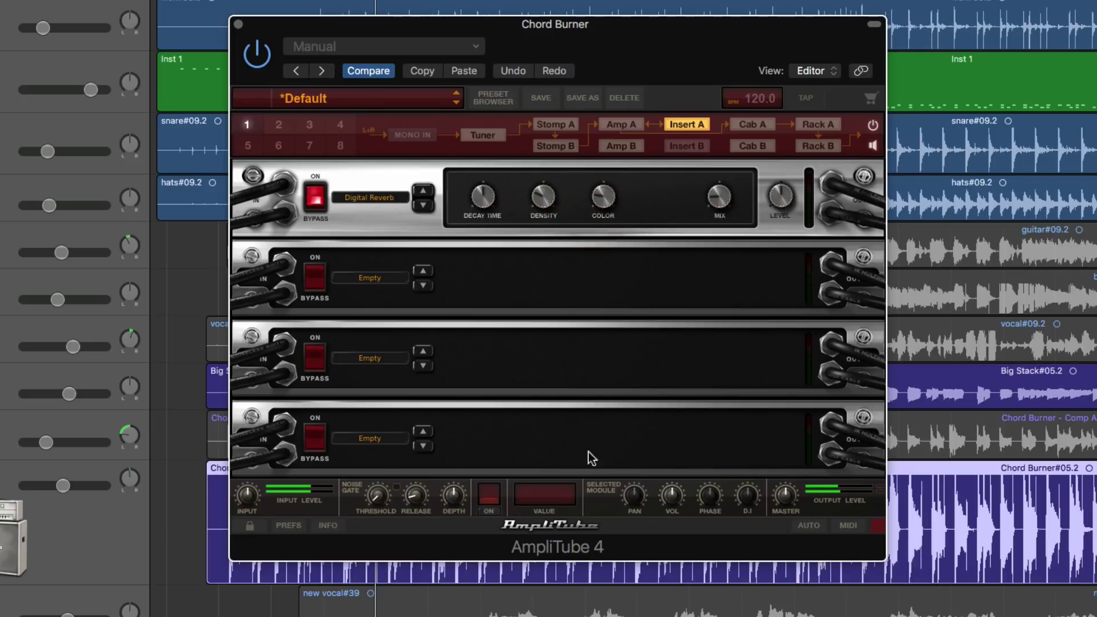
Compare the preset and setup options offered for an empty Insert A slot with those for the Digital Reverb slot.
right_click(562, 261)
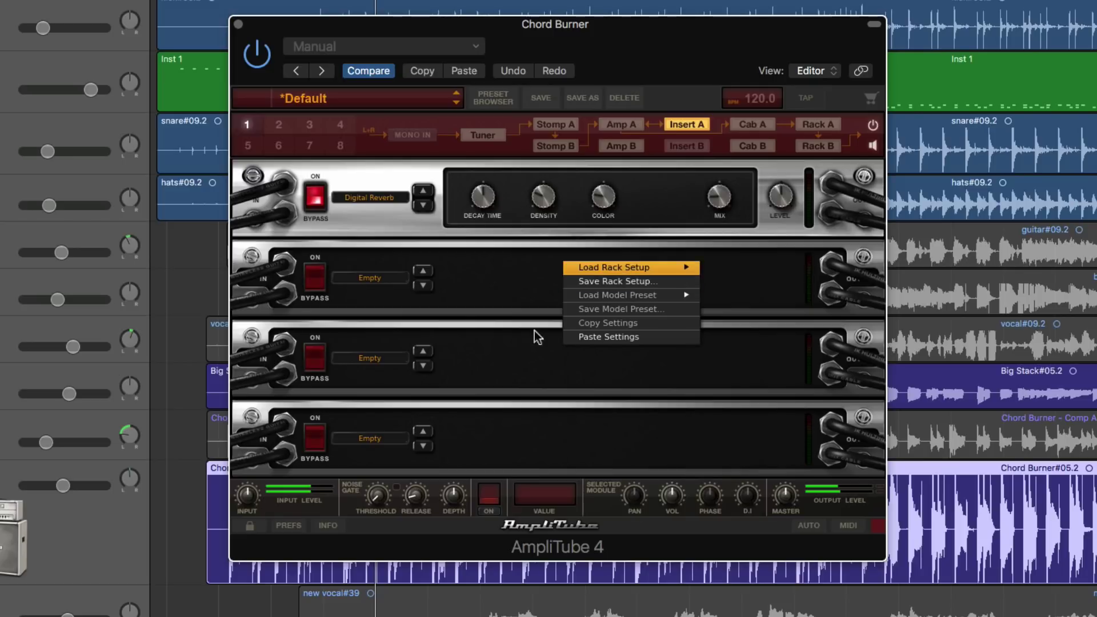
left_click(407, 225)
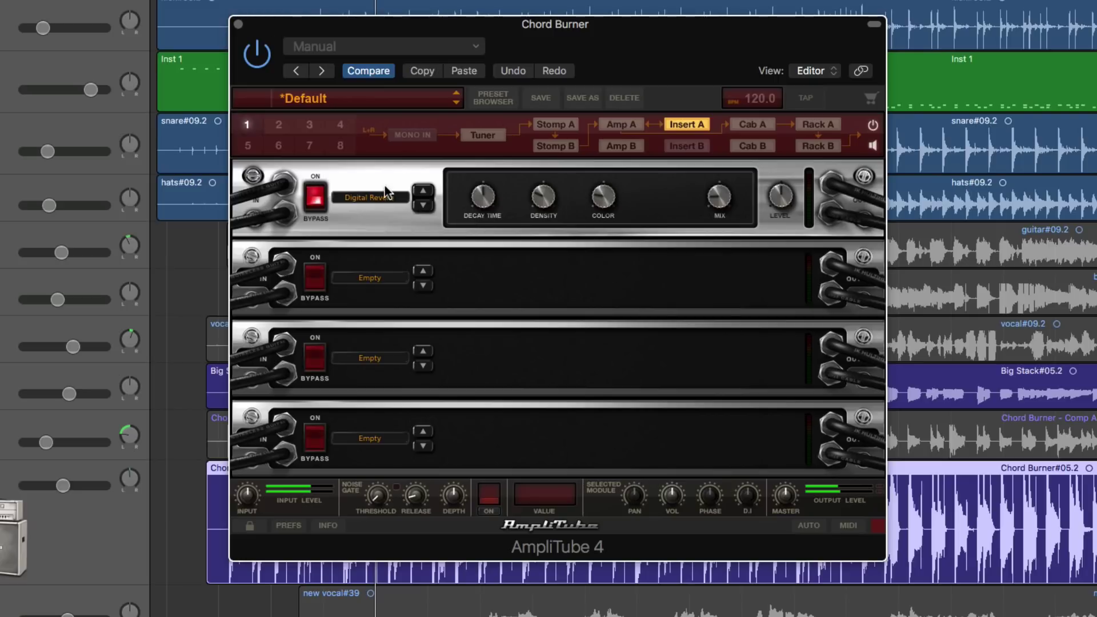
right_click(397, 213)
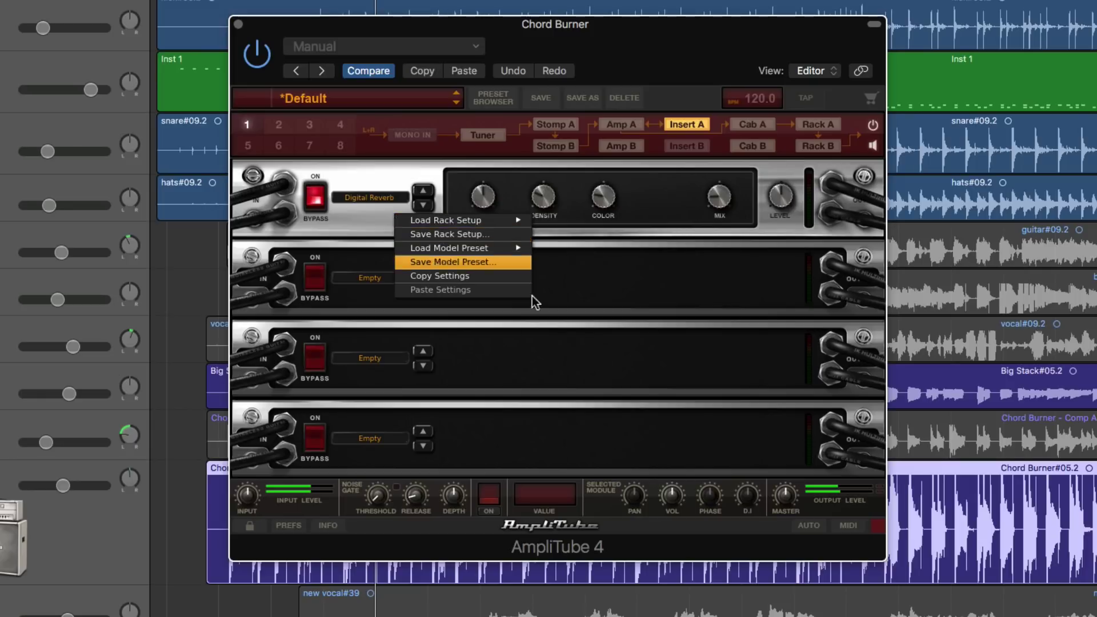
right_click(517, 357)
left_click(392, 230)
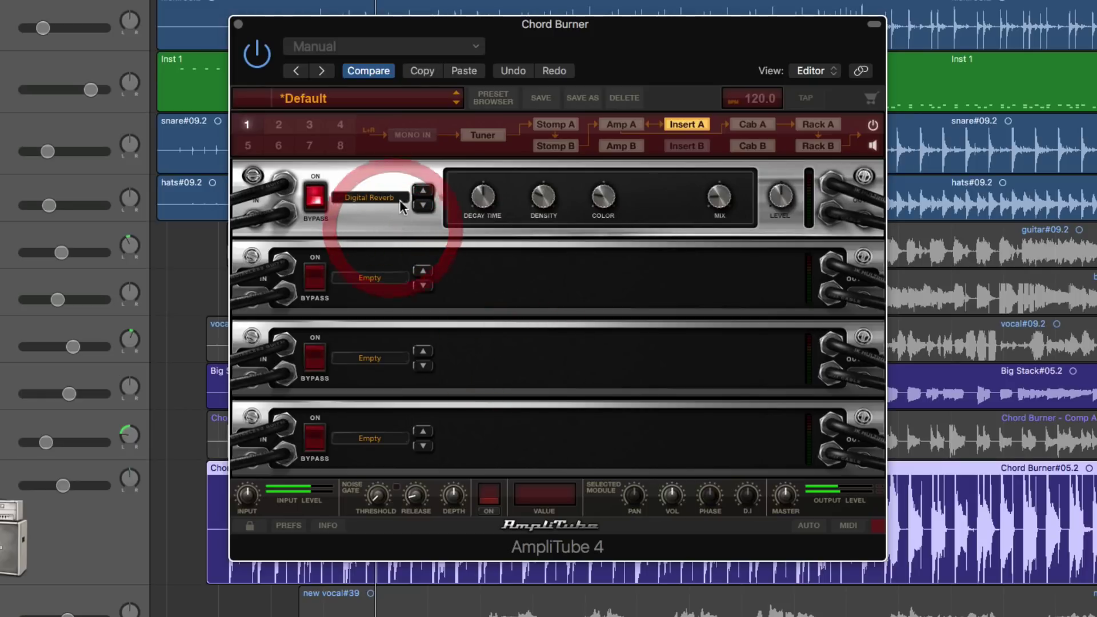
Load the "medium hall short decay" model preset into the Digital Reverb.
right_click(390, 212)
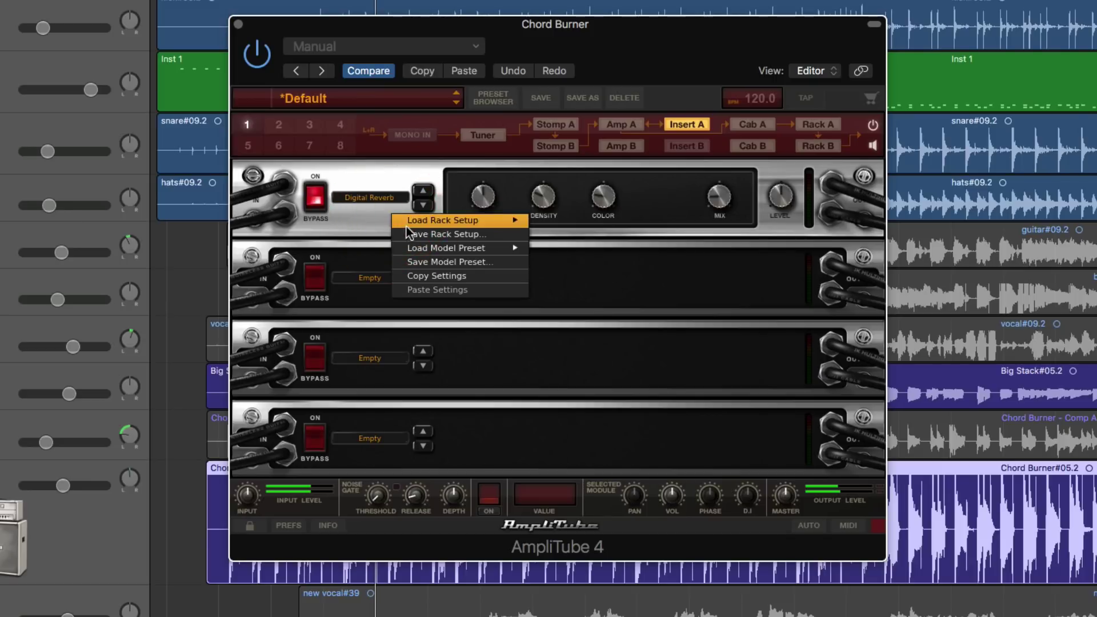
mouse_move(437, 250)
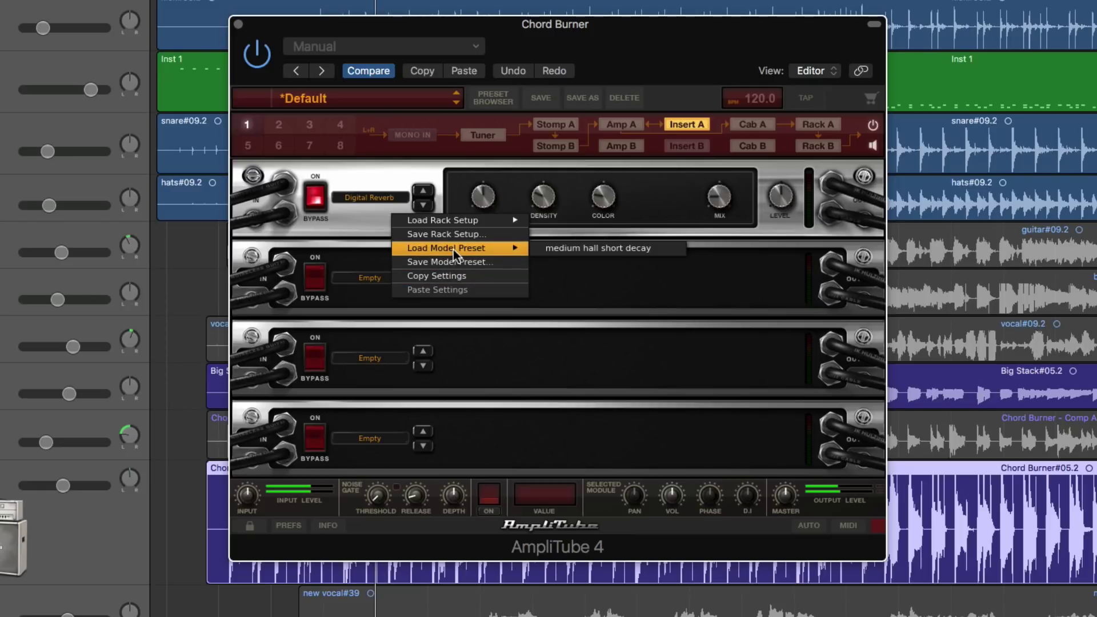
left_click(597, 252)
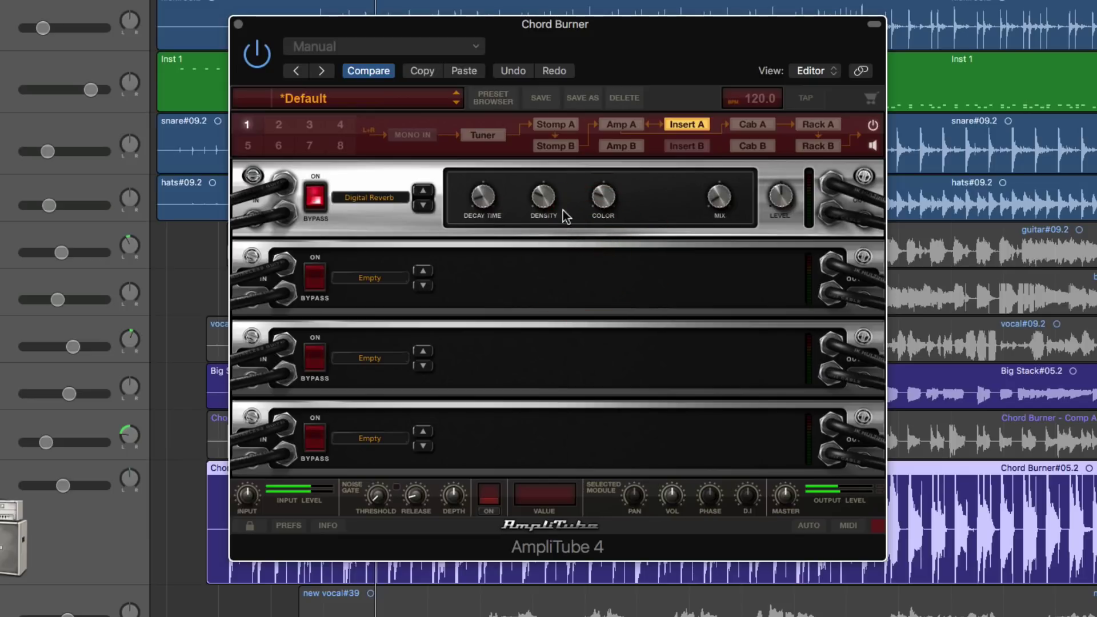
Replace the Digital Reverb in Insert A with a Digital Delay and load its "8th dotted subtle" model preset.
left_click(379, 197)
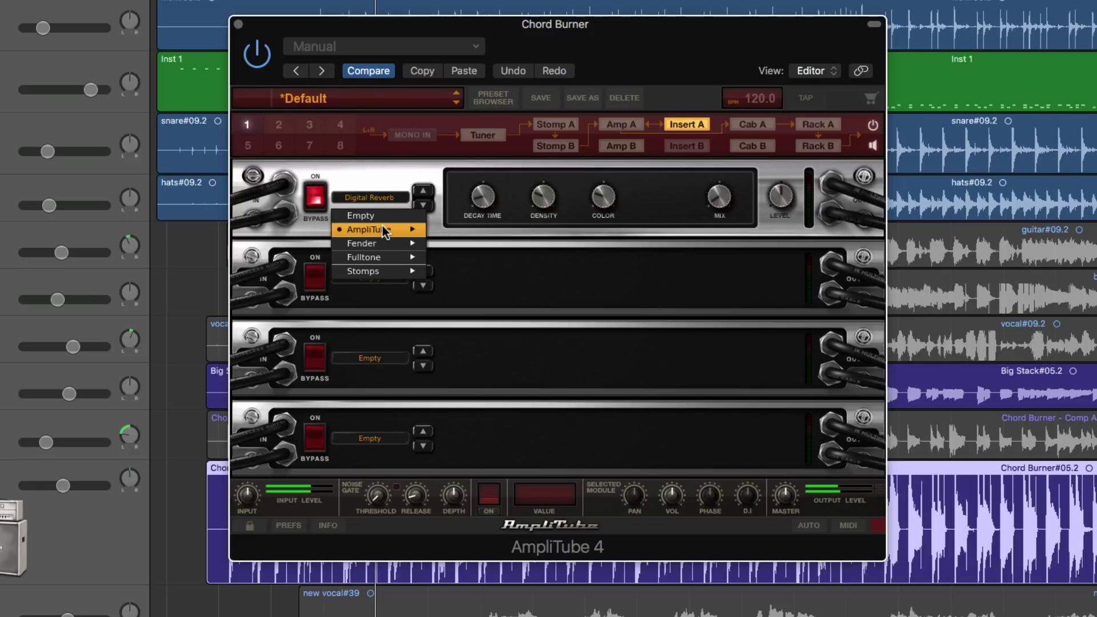
mouse_move(377, 229)
mouse_move(485, 235)
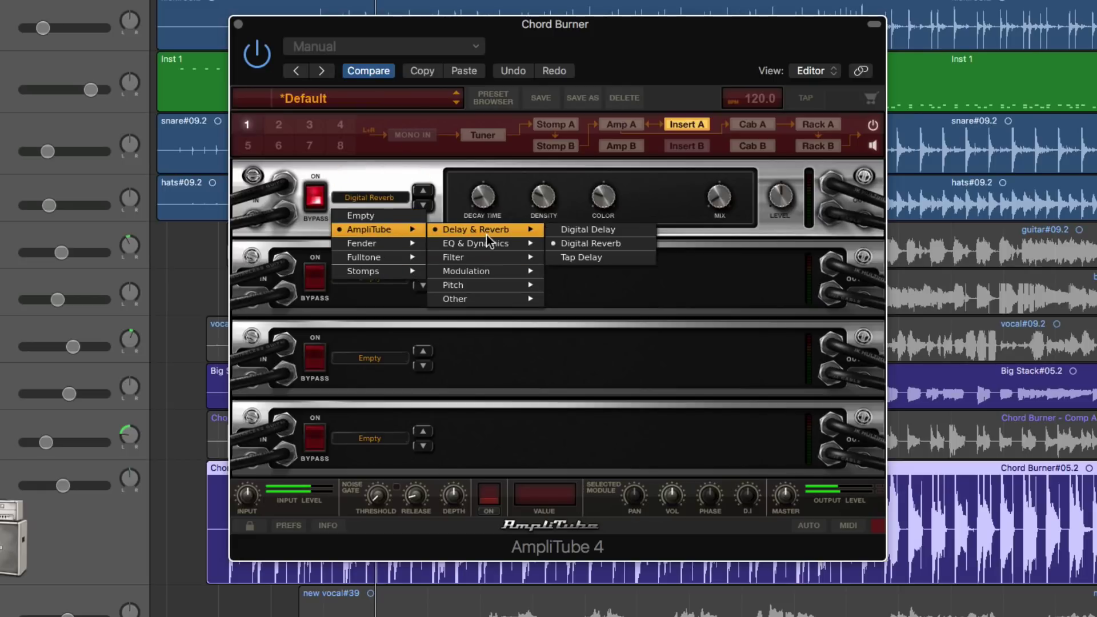
left_click(574, 229)
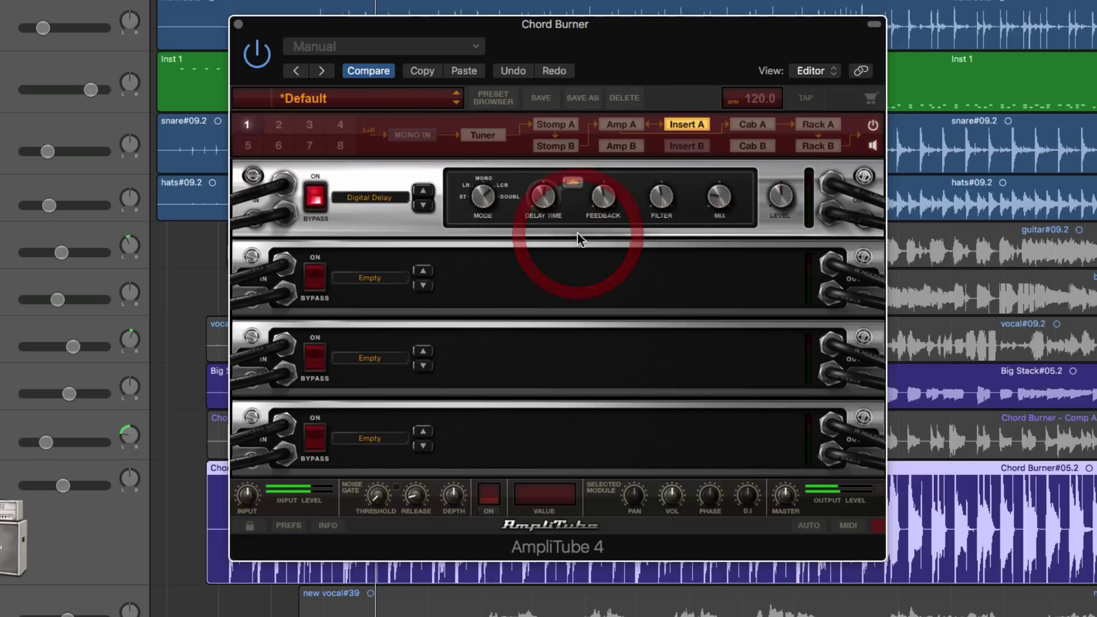
right_click(396, 215)
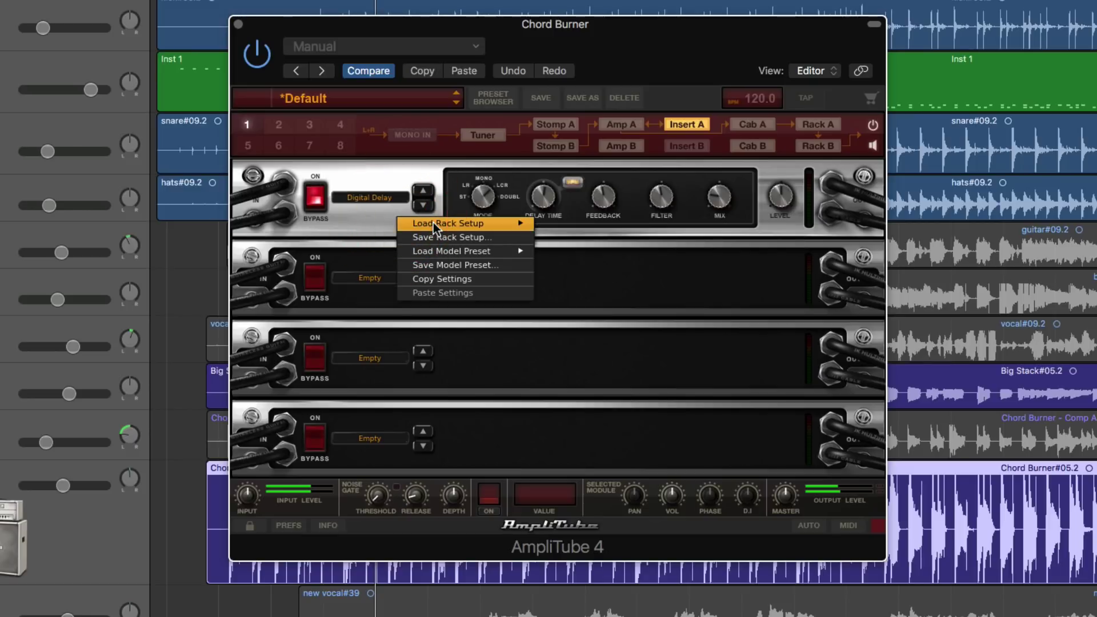
mouse_move(440, 254)
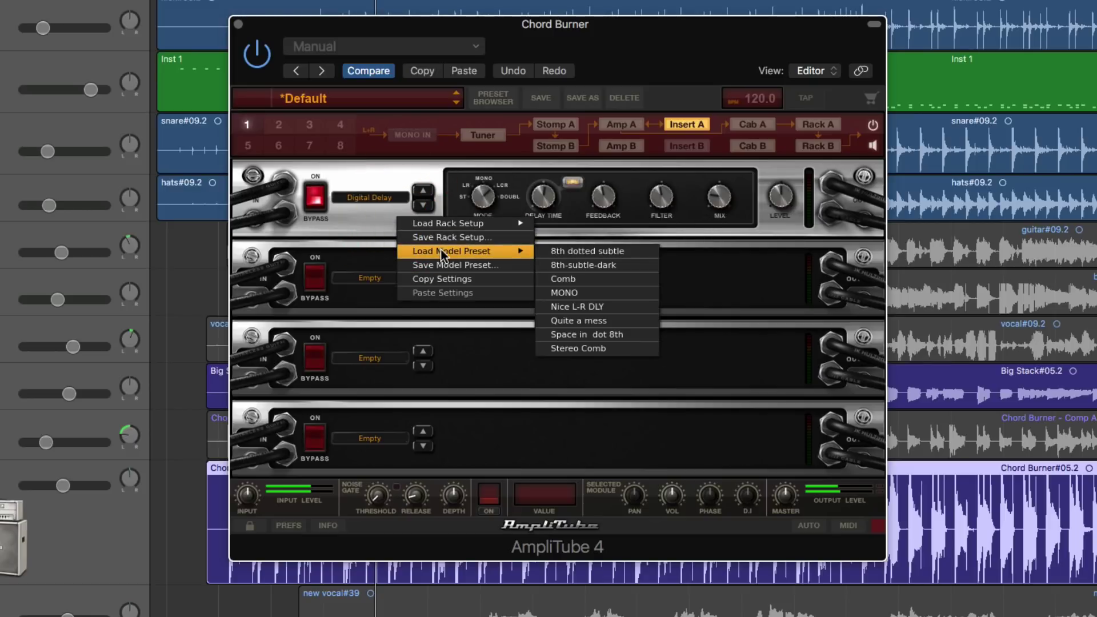
left_click(601, 255)
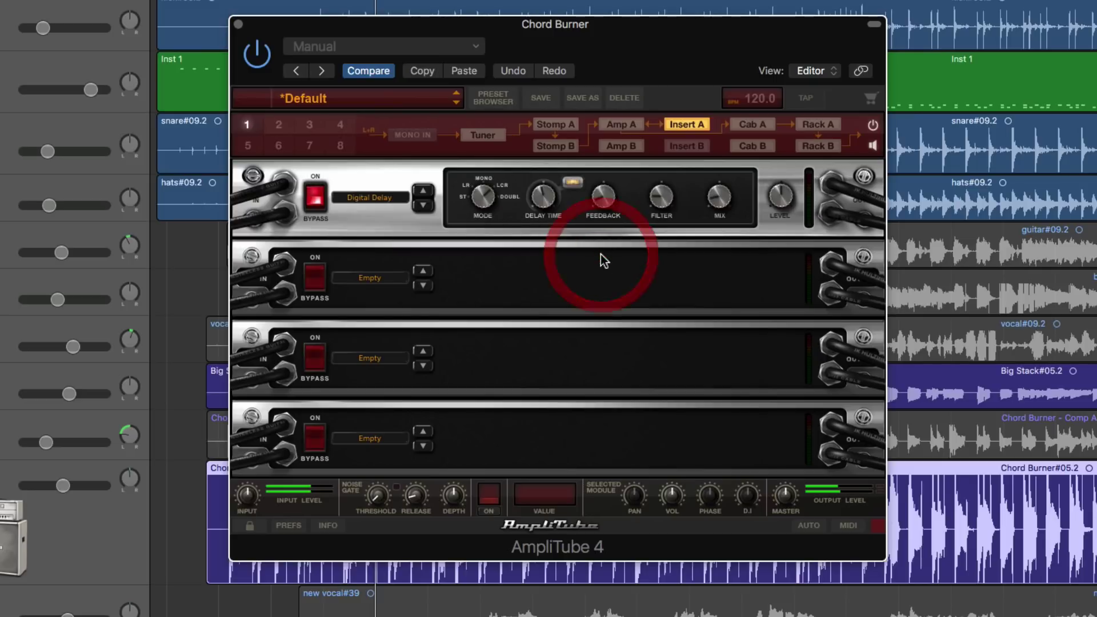
Set the Digital Delay's delay time to 1/16, keeping BPM sync switched on.
left_click(573, 184)
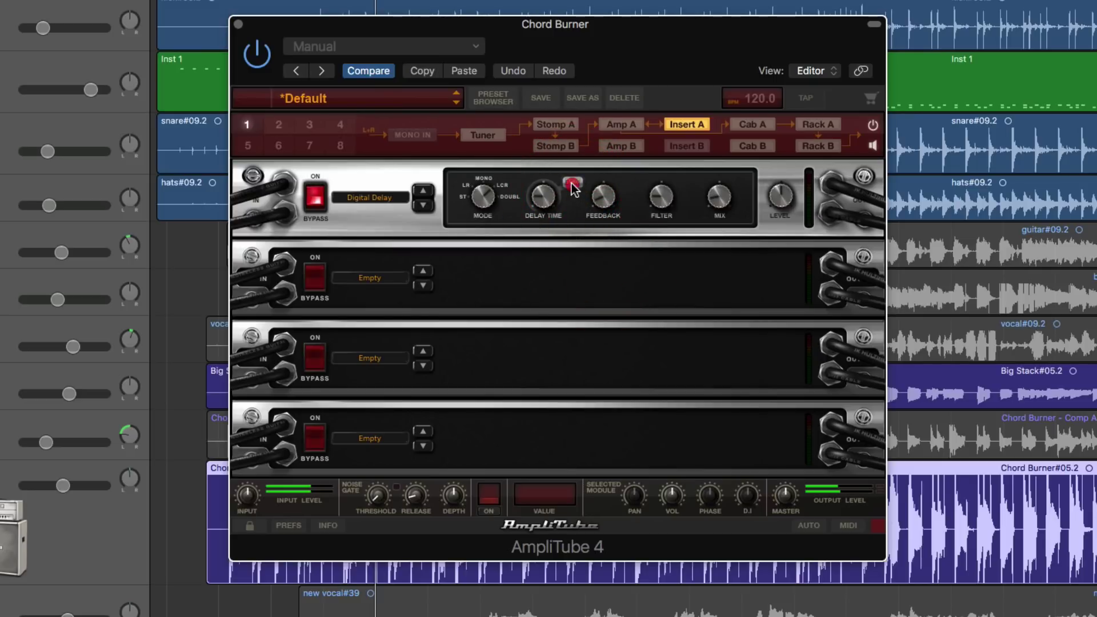
left_click(566, 189)
left_click(543, 197)
left_click(388, 198)
left_click(381, 193)
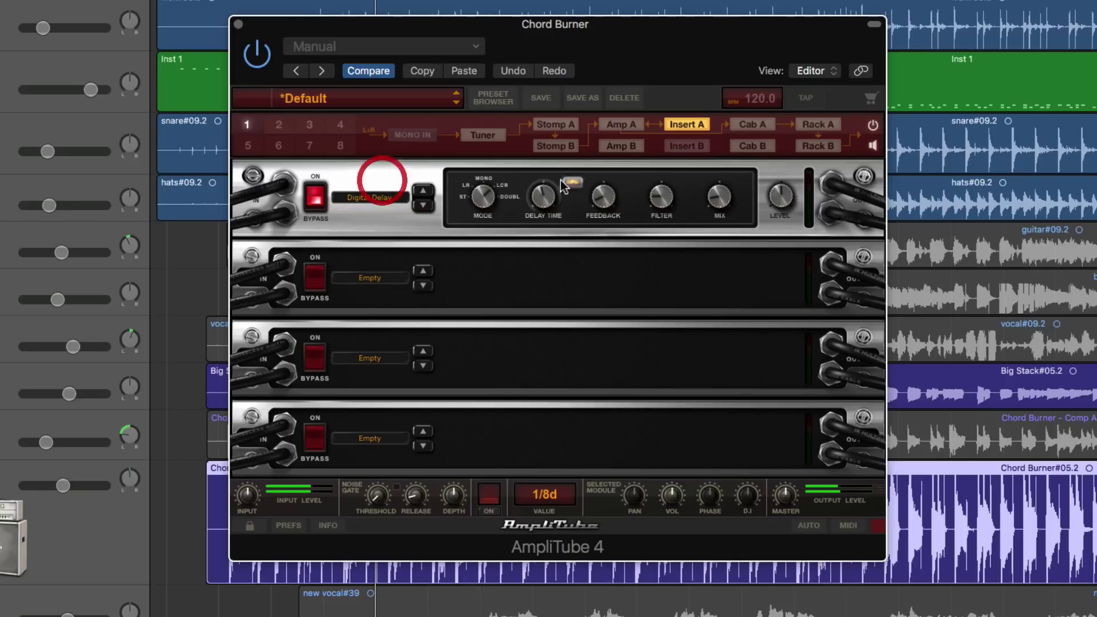
left_click_drag(543, 197, 547, 206)
left_click(574, 183)
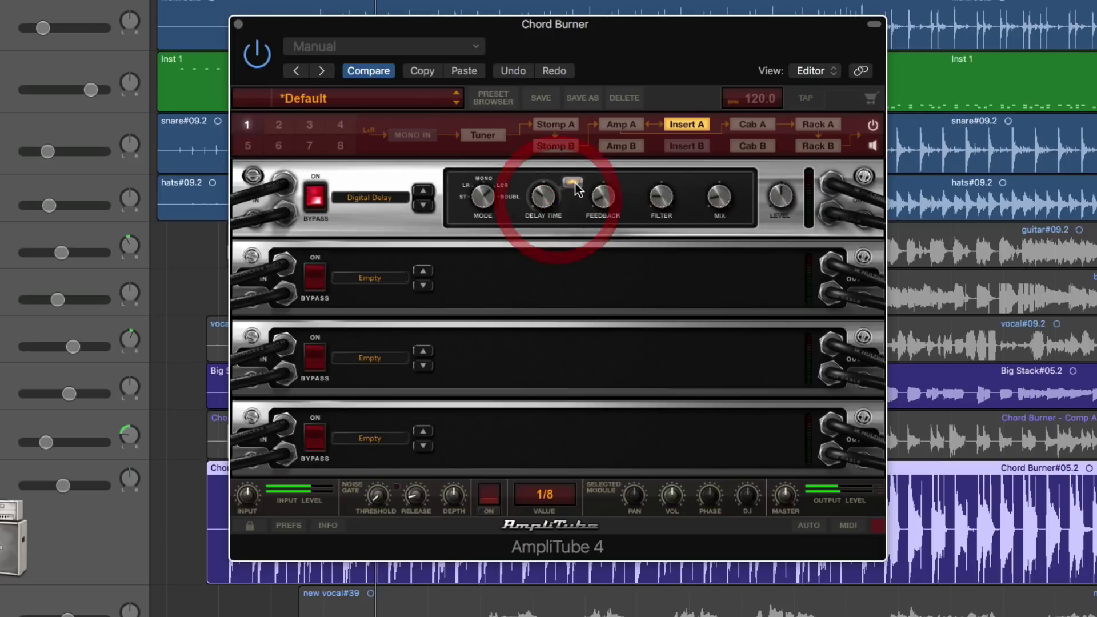
left_click(573, 182)
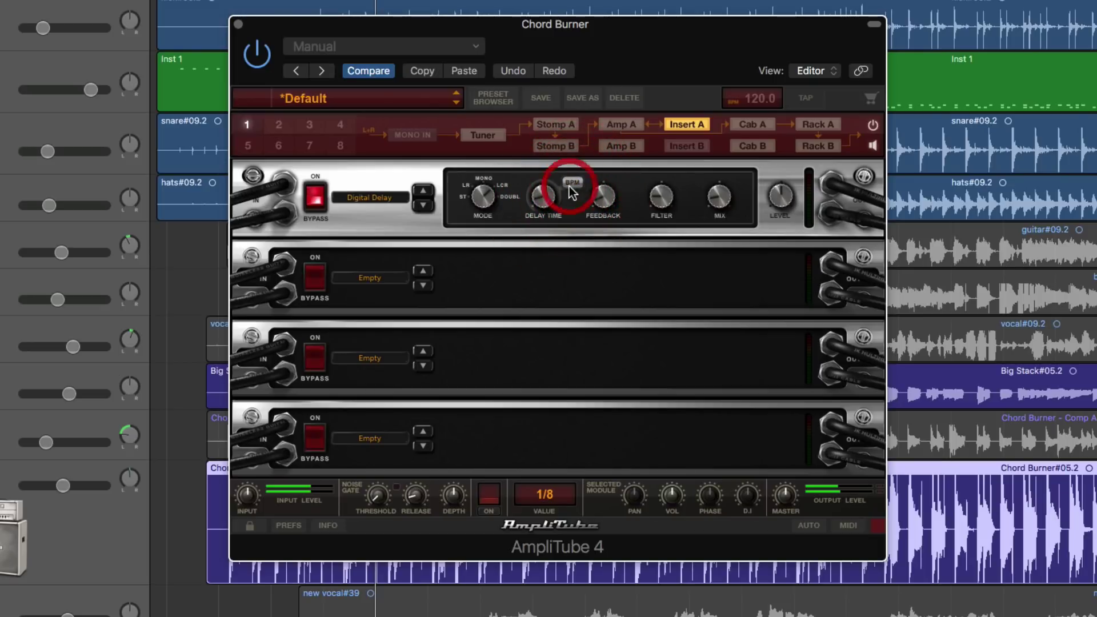
left_click_drag(547, 202, 547, 194)
left_click_drag(550, 197, 543, 215)
left_click(572, 182)
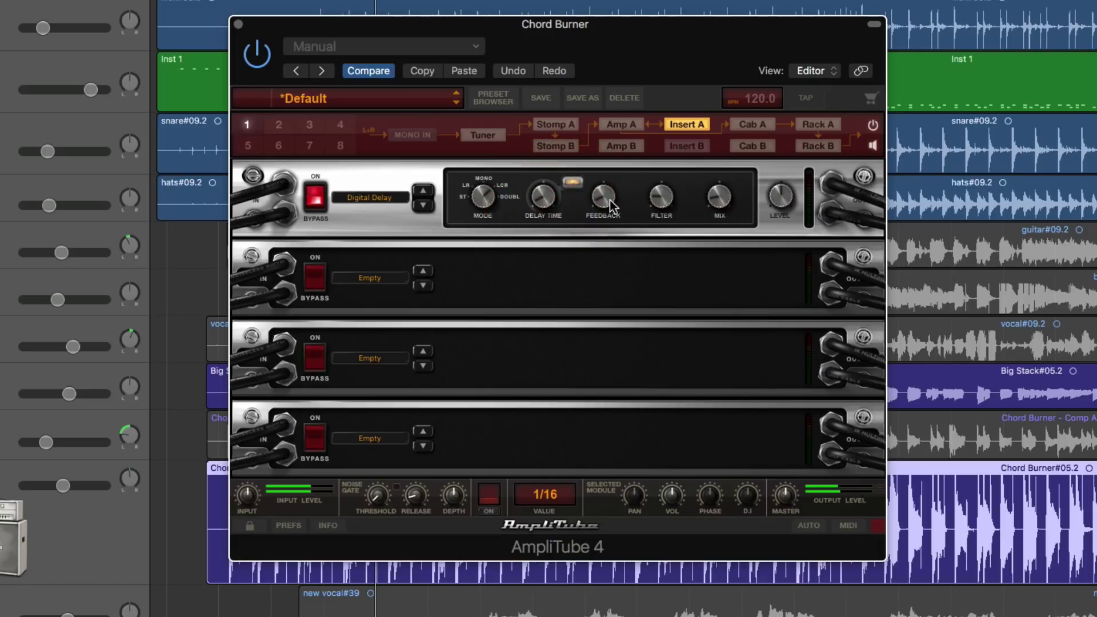
Adjust the Digital Delay's feedback and filter, and set its mix to 34%.
left_click_drag(609, 205, 664, 140)
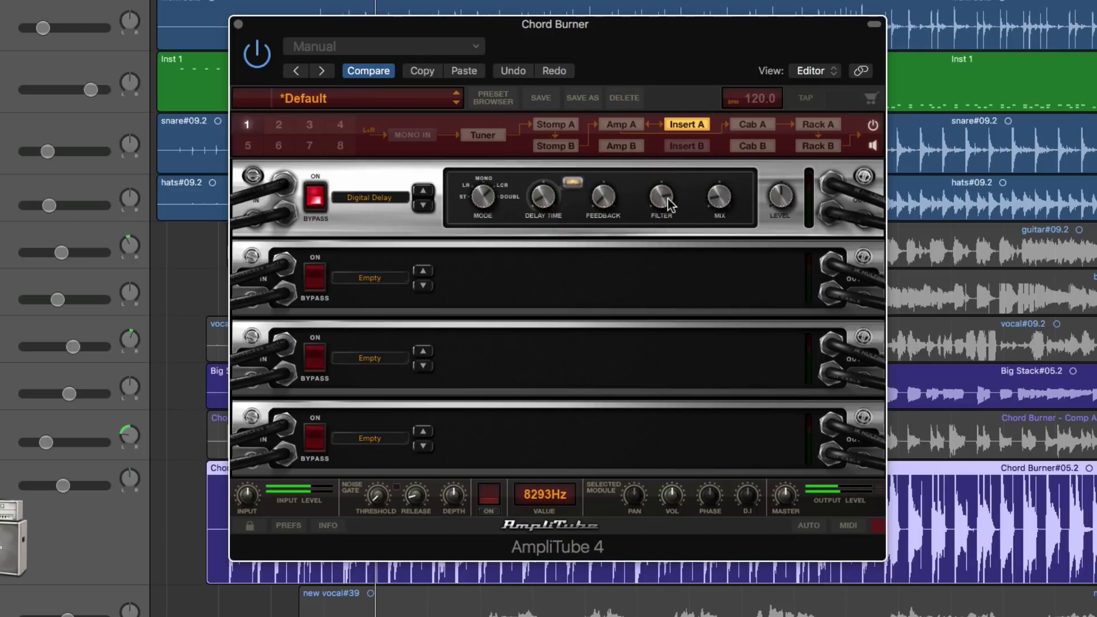
mouse_move(663, 199)
left_mouse_down()
mouse_move(681, 274)
mouse_move(661, 201)
left_mouse_up()
mouse_move(719, 197)
left_mouse_down()
mouse_move(710, 183)
mouse_move(717, 194)
left_mouse_up()
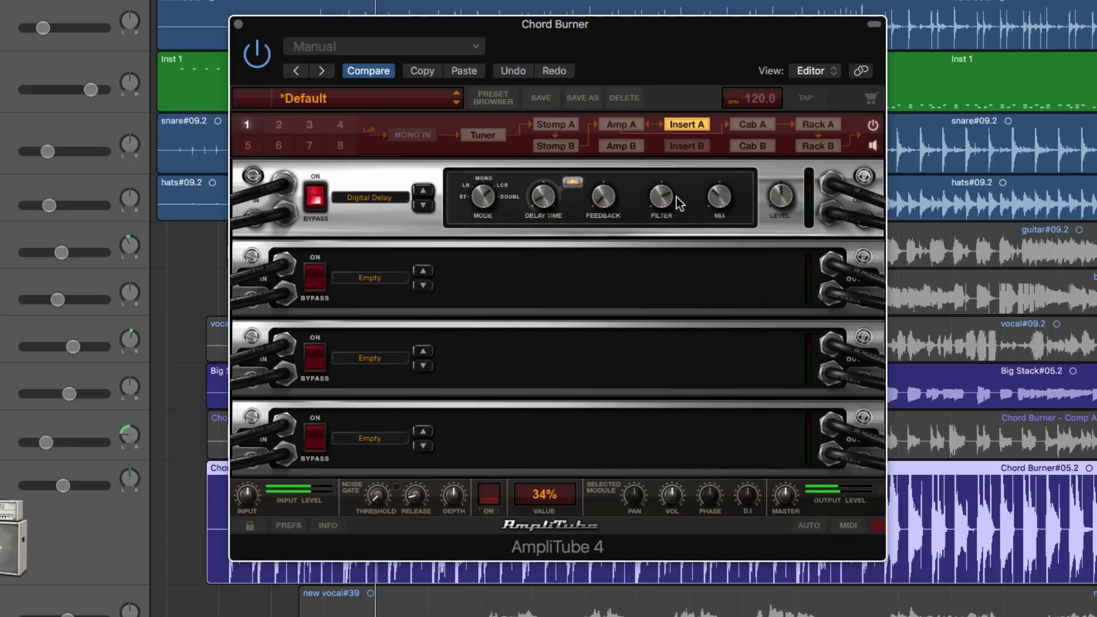
Save the Digital Delay settings as a model preset named "16th-slapback-bright".
right_click(392, 212)
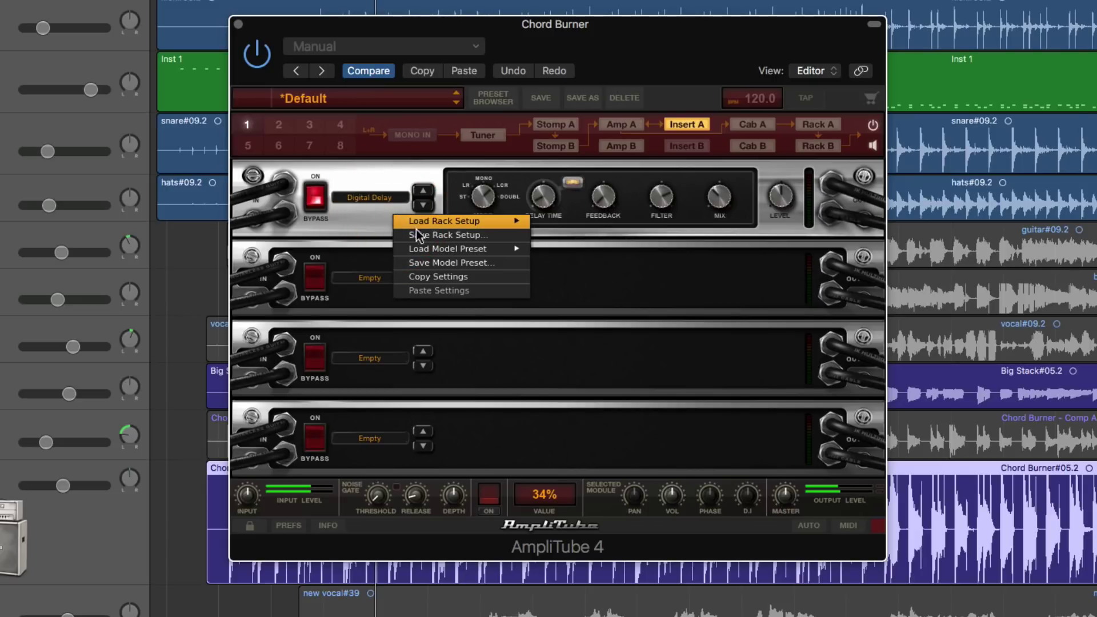
left_click(461, 265)
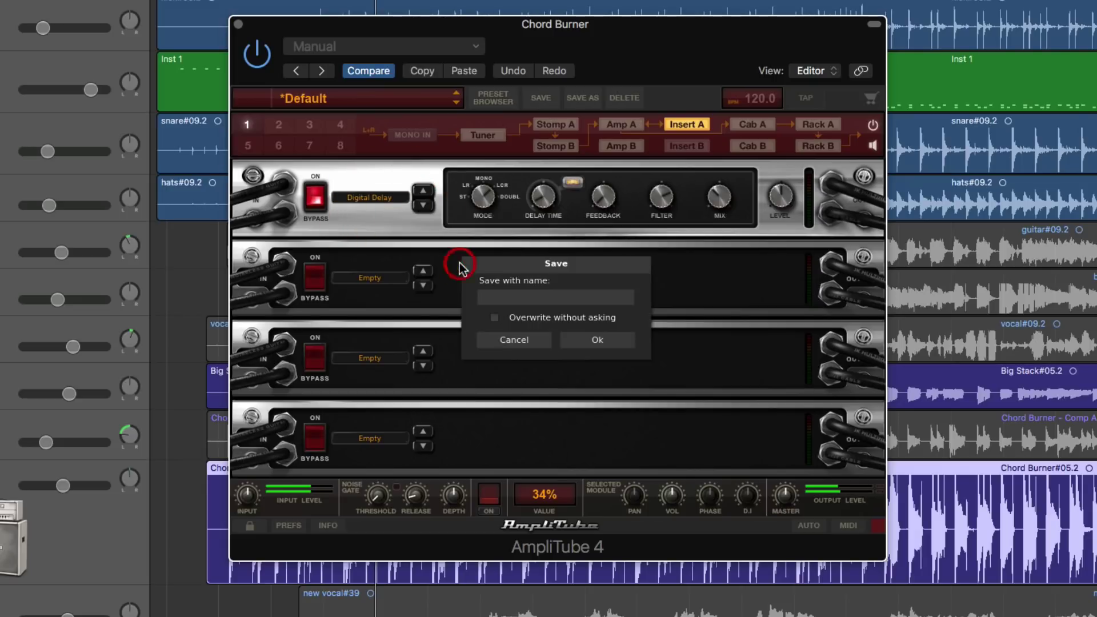
left_click(509, 297)
type("16th-slapback")
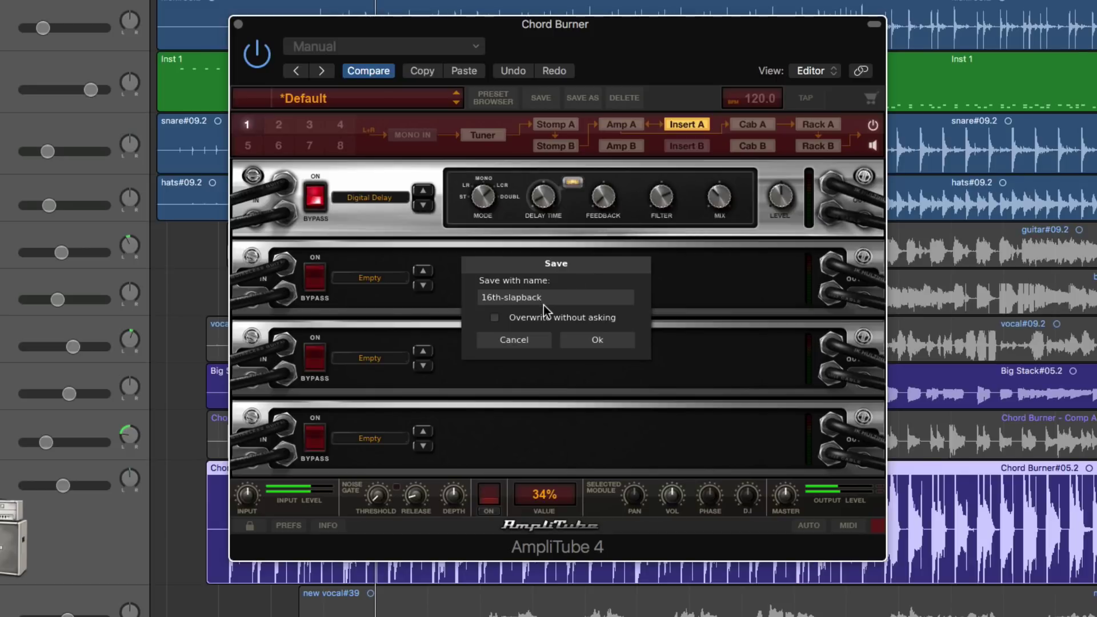
type("ight")
left_click(607, 341)
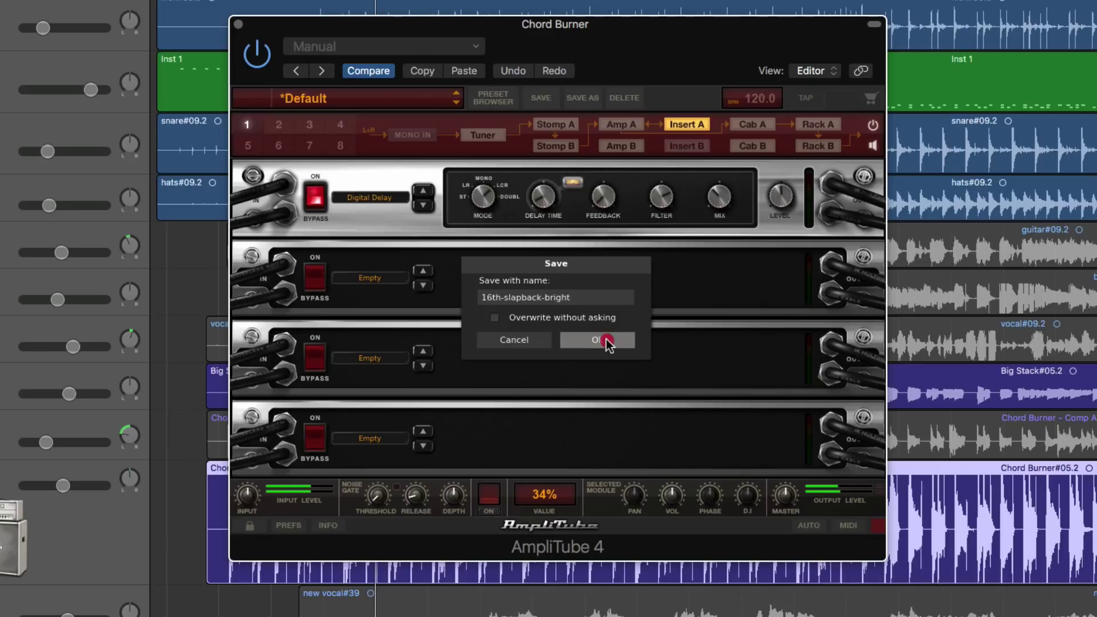
Check the Digital Delay's loadable model presets for "16th-slapback-bright".
right_click(396, 218)
mouse_move(447, 255)
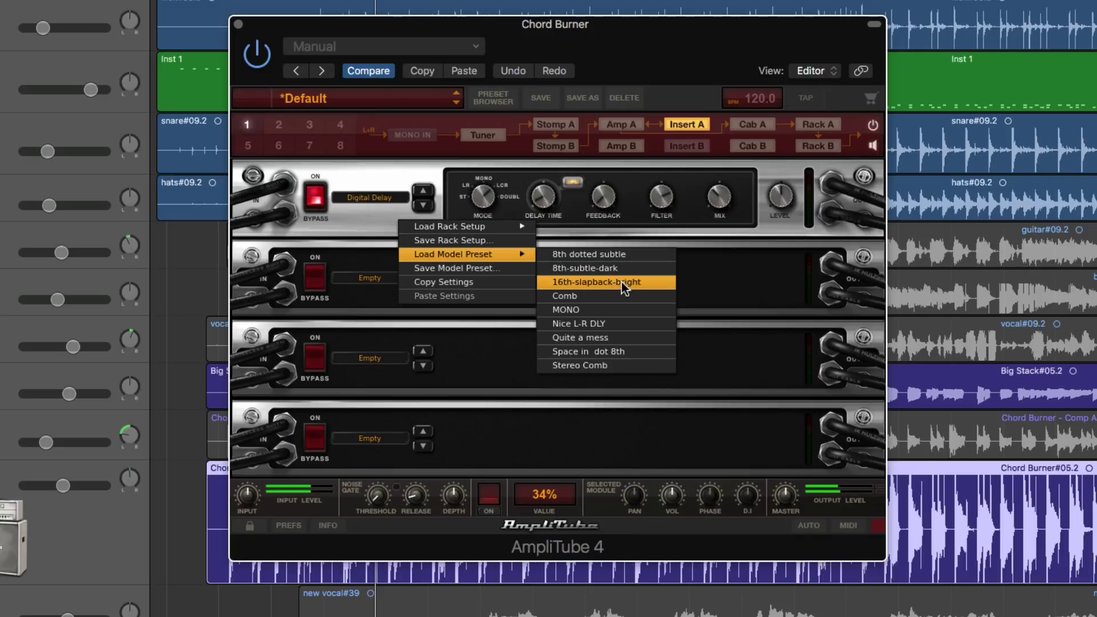
left_click(387, 194)
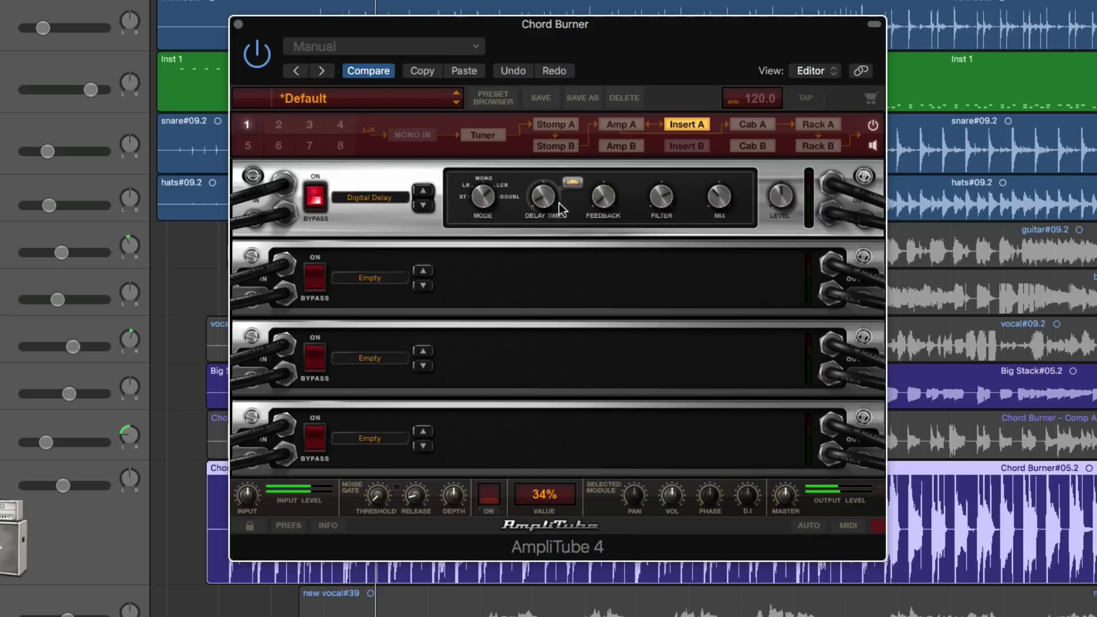
Add the AmpliTube Digital Delay to the first slot of Rack A.
left_click(814, 125)
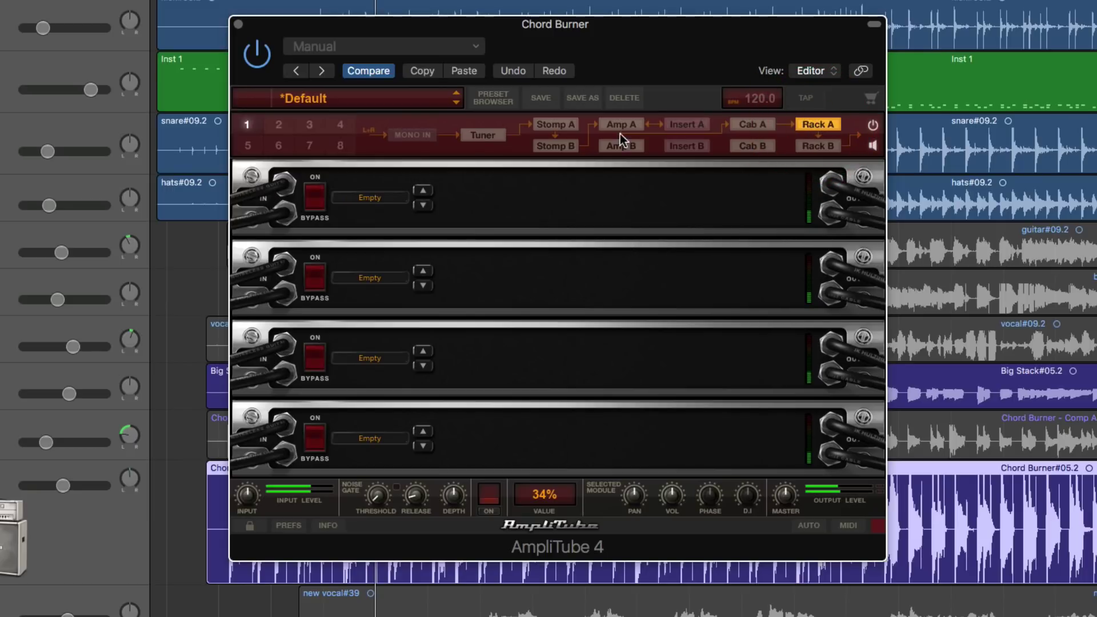
left_click(680, 125)
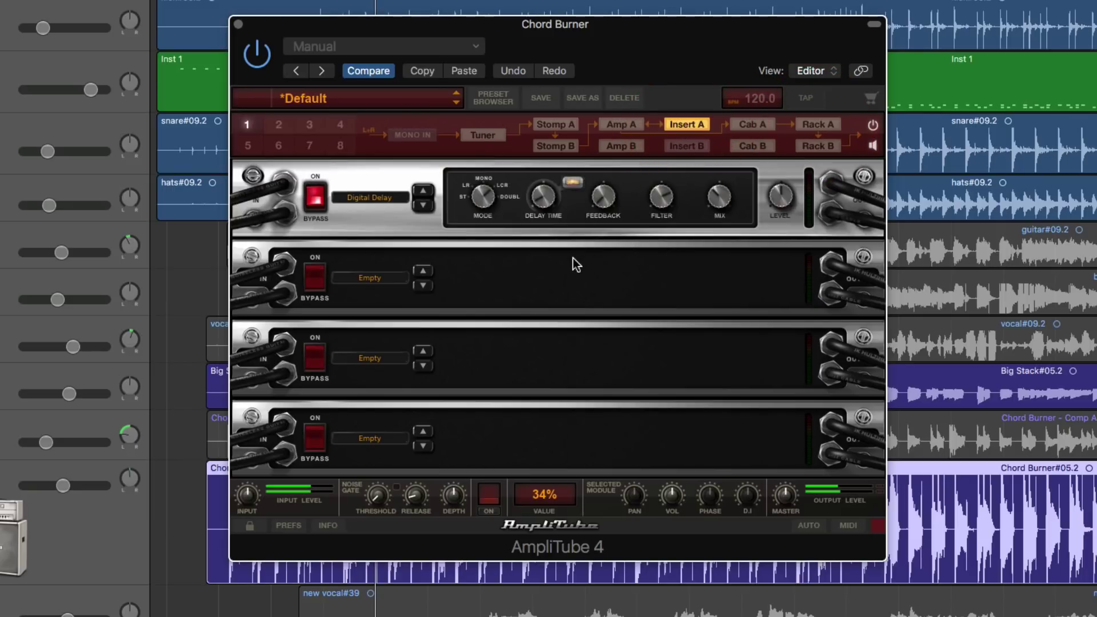
left_click(813, 126)
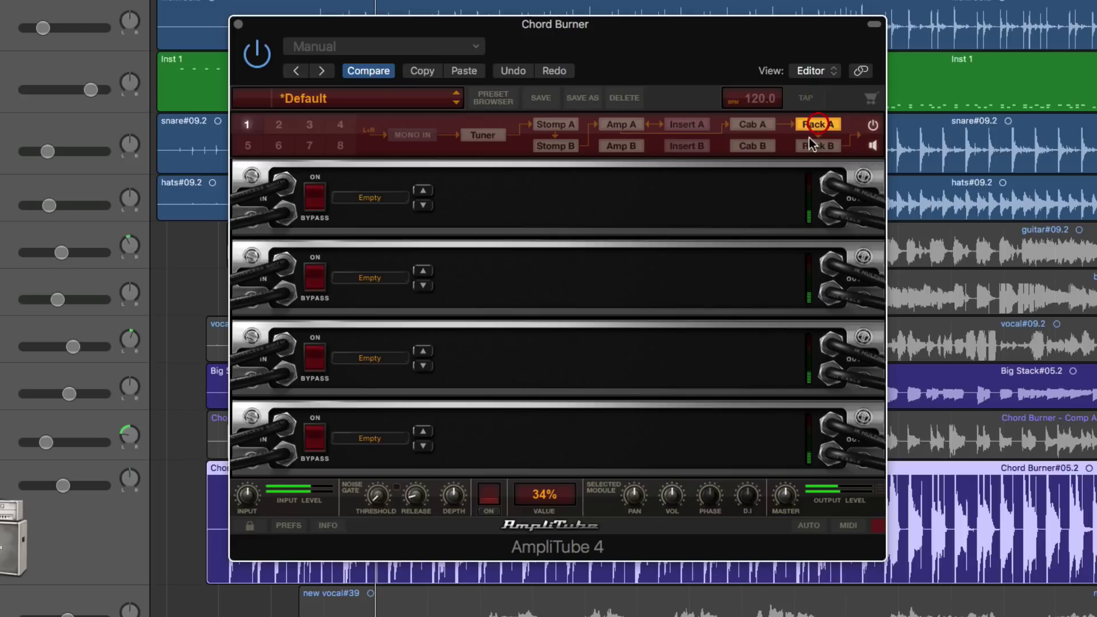
left_click(386, 199)
mouse_move(389, 227)
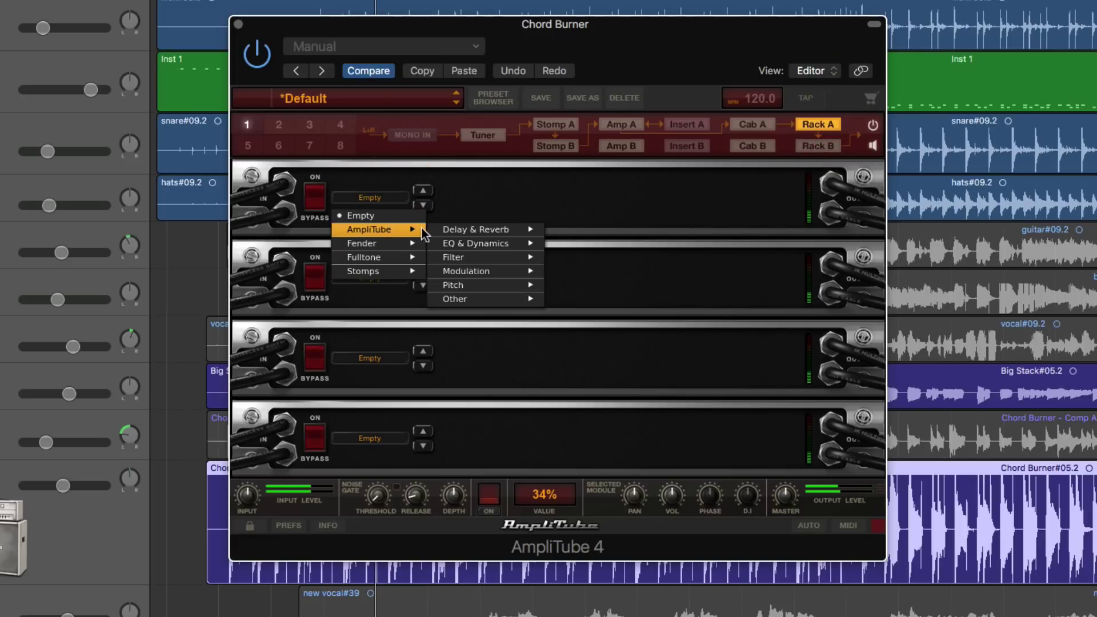
mouse_move(485, 228)
left_click(570, 229)
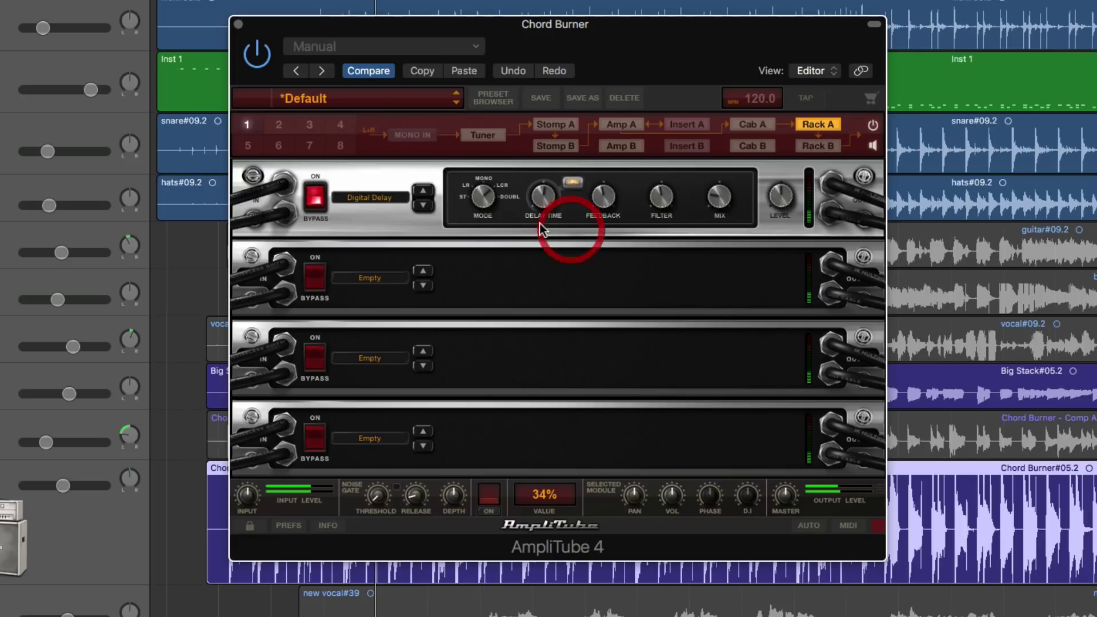
Check the Digital Delay's loadable model presets in the first slot of Rack A.
right_click(386, 218)
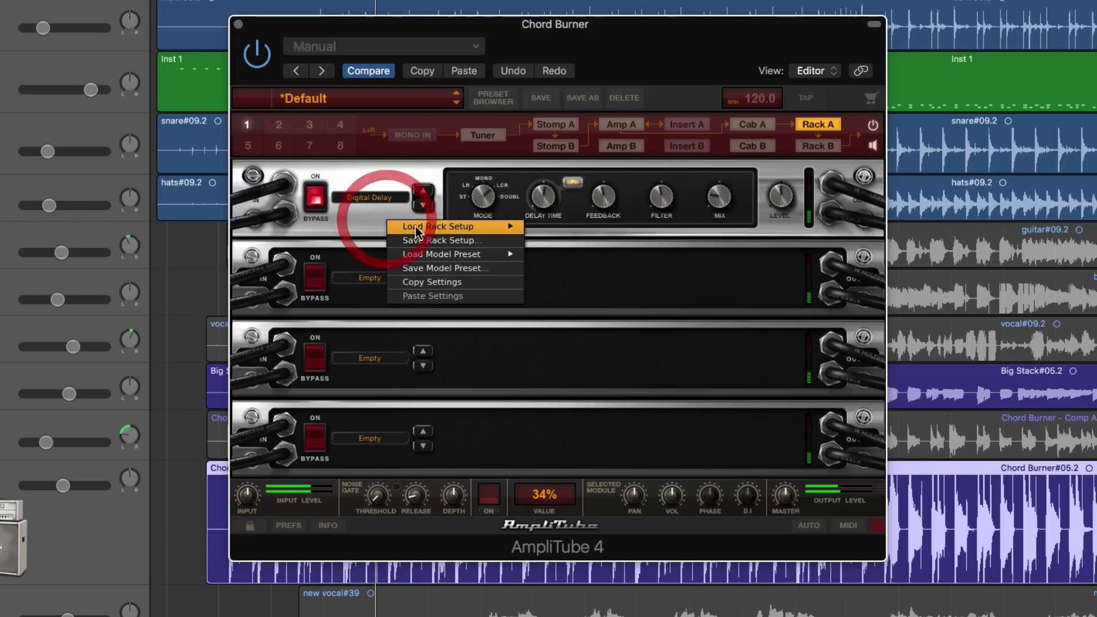
mouse_move(438, 256)
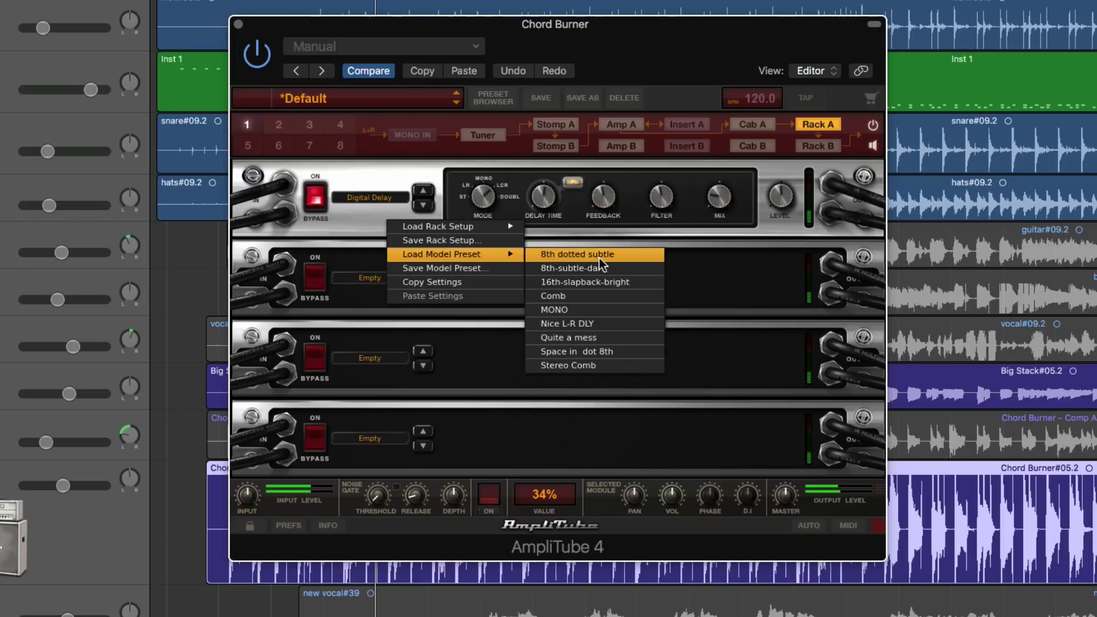
left_click(388, 179)
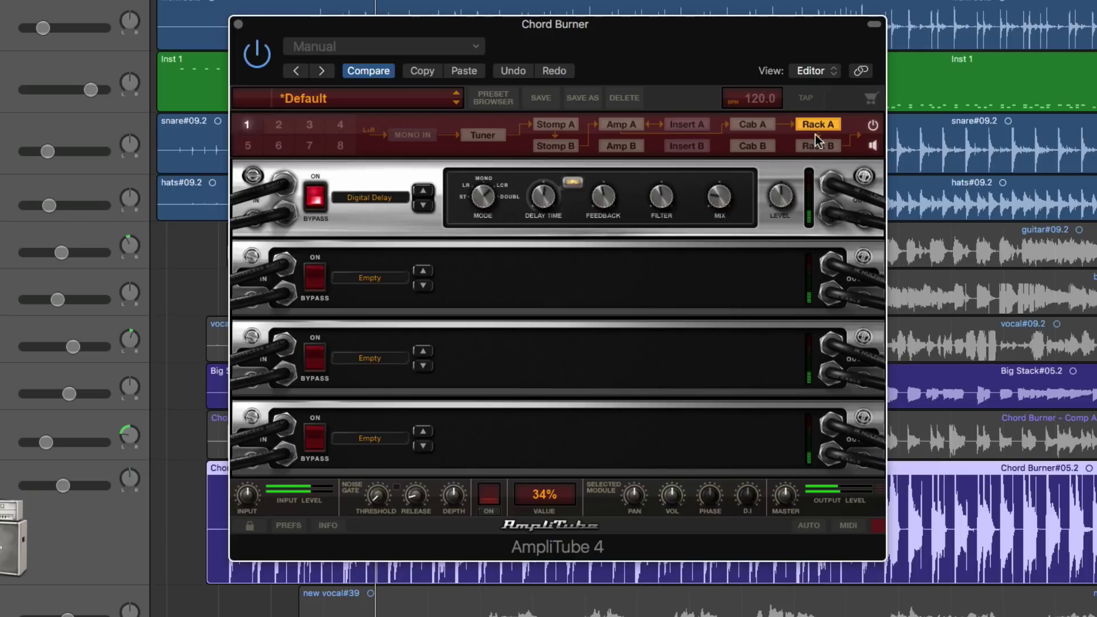
Add the Fender Pitch Shift to the second slot of Rack A and adjust its detune and feedback.
left_click(389, 279)
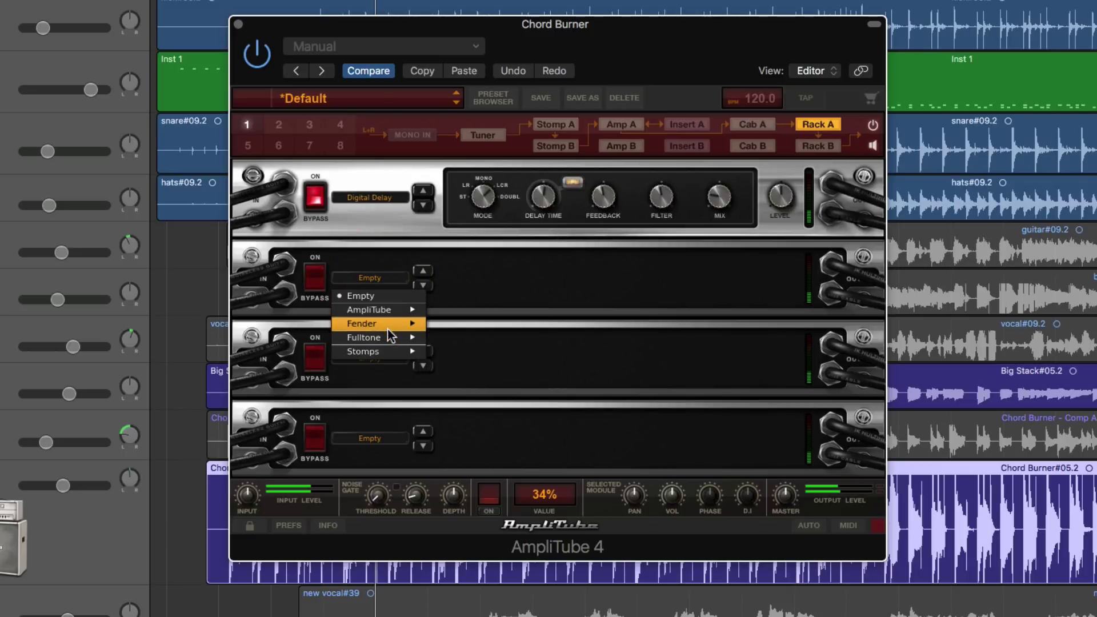
mouse_move(387, 337)
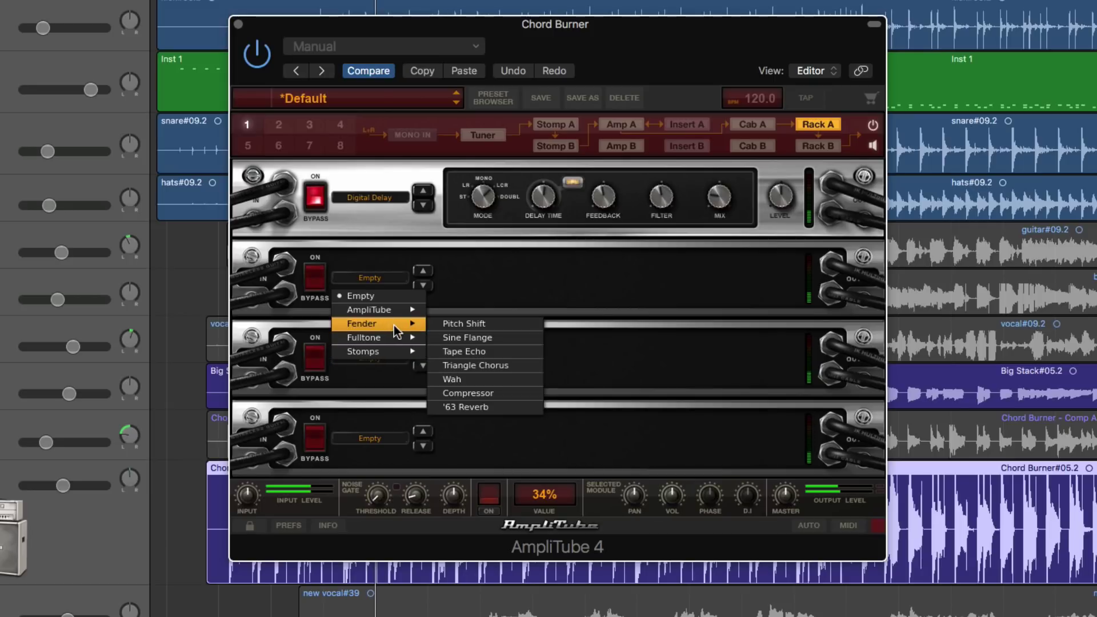
left_click(457, 324)
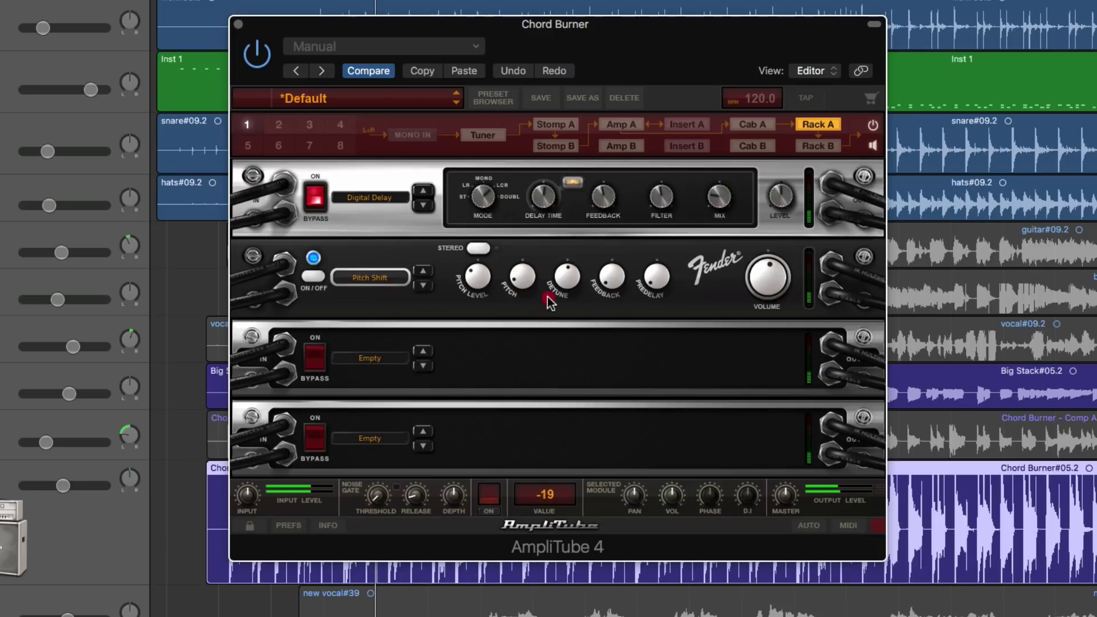
left_click(567, 277)
left_click(613, 263)
Add the AmpliTube Tube Compressor to the third slot of Rack A.
left_click(370, 358)
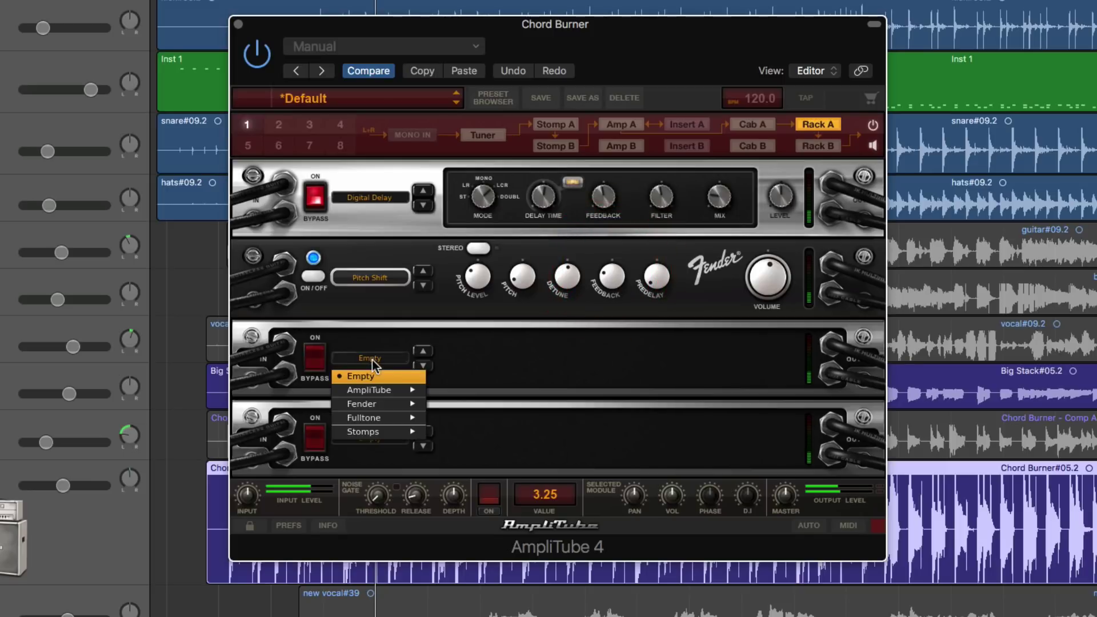
left_click(379, 390)
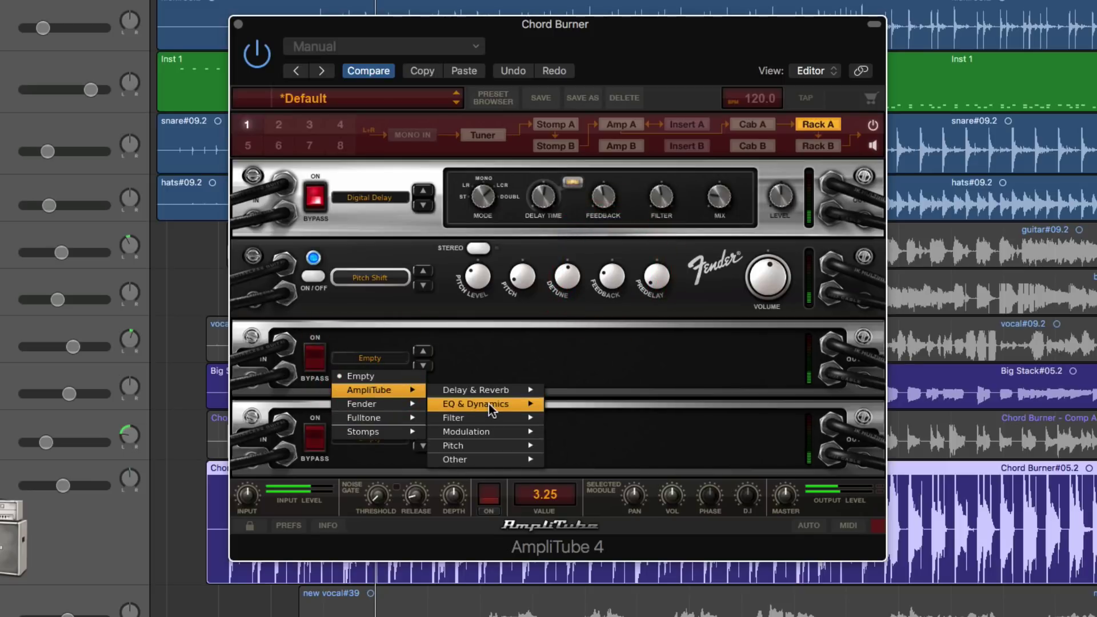
mouse_move(488, 404)
left_click(609, 429)
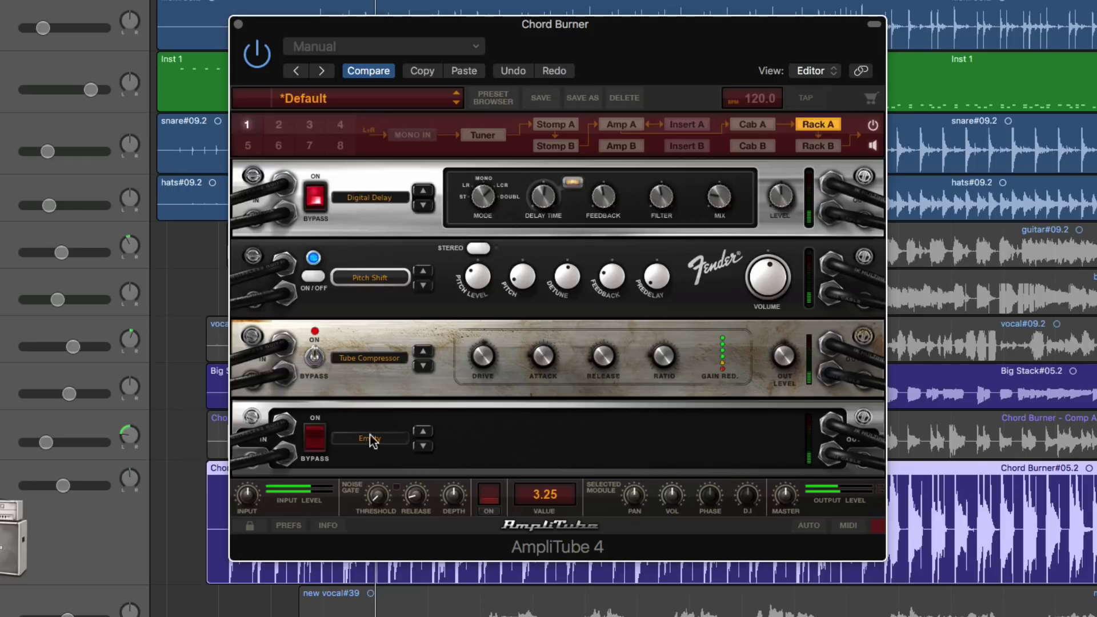
Save the Rack A configuration as a rack setup named "delay-pitch-shift-comp".
right_click(380, 334)
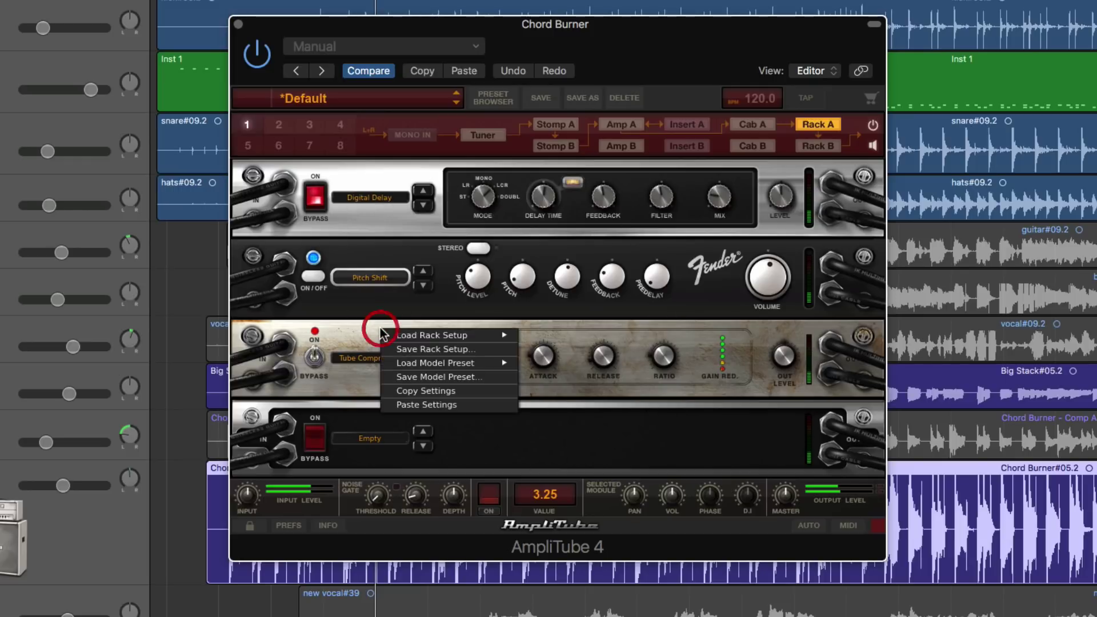
left_click(418, 348)
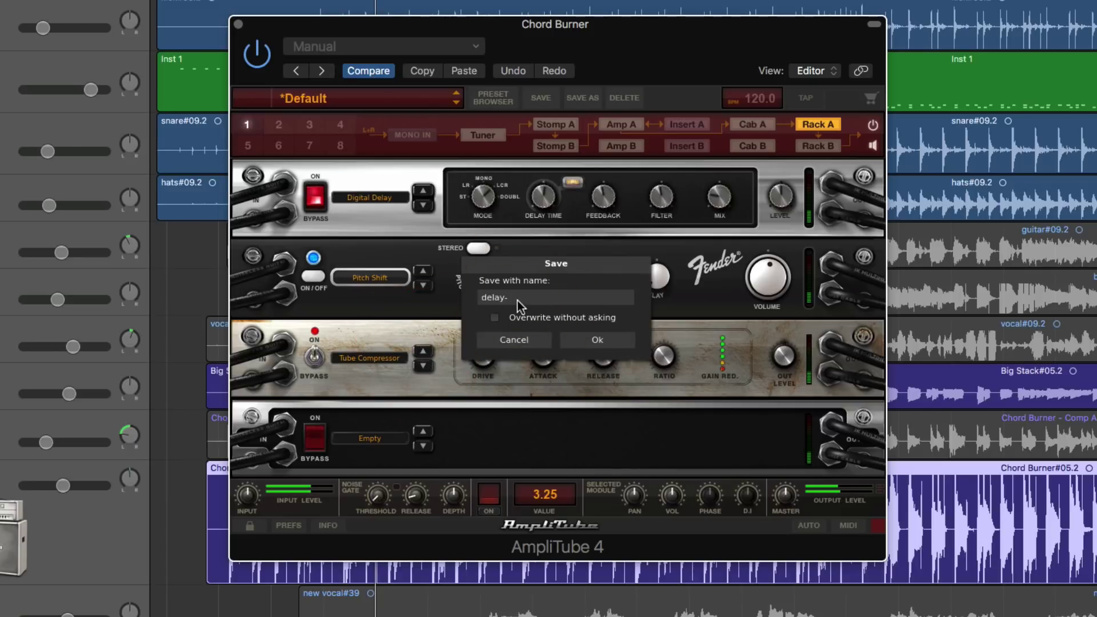
type("delay-pict")
key("BackSpace")
key("BackSpace")
type("ch-s")
left_click(588, 338)
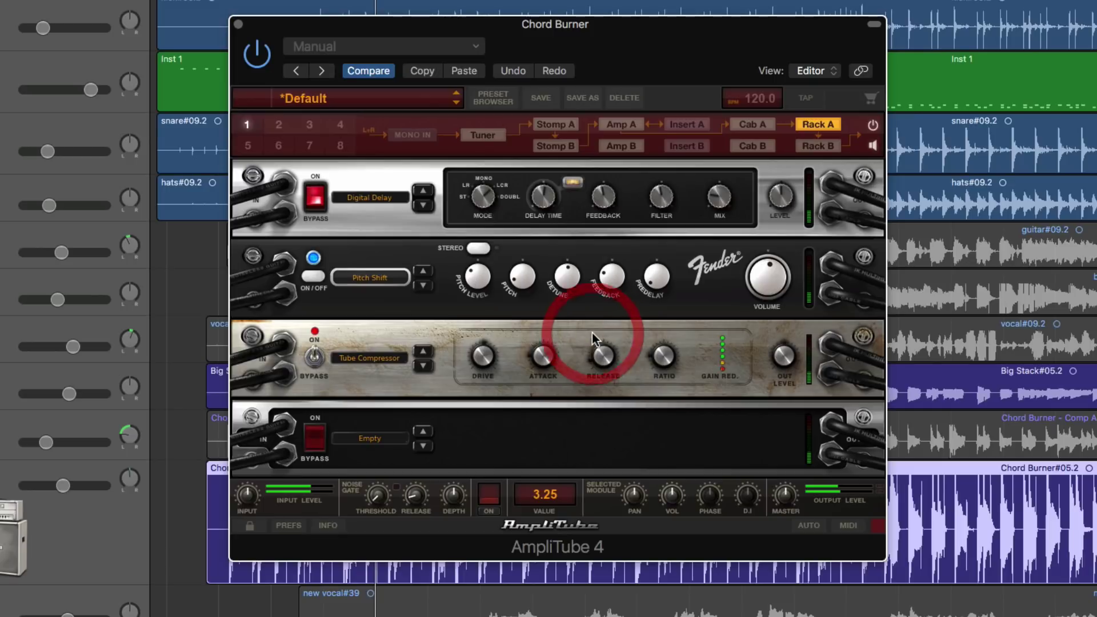
Load the "delay-pitch-shift-comp" rack setup into Rack B.
left_click(686, 125)
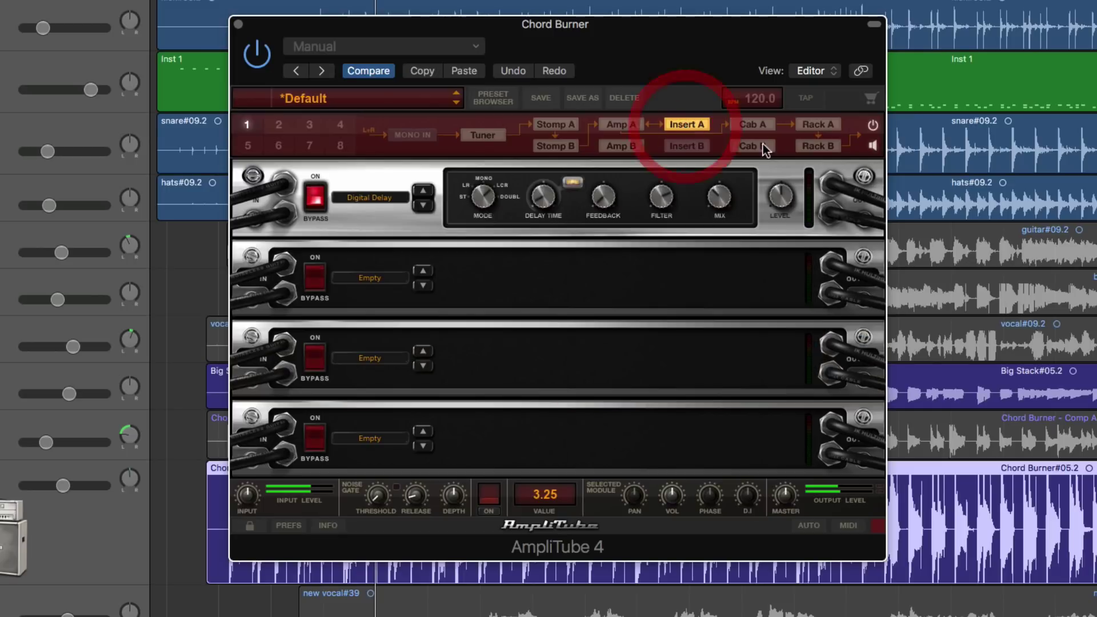
left_click(819, 126)
left_click(818, 146)
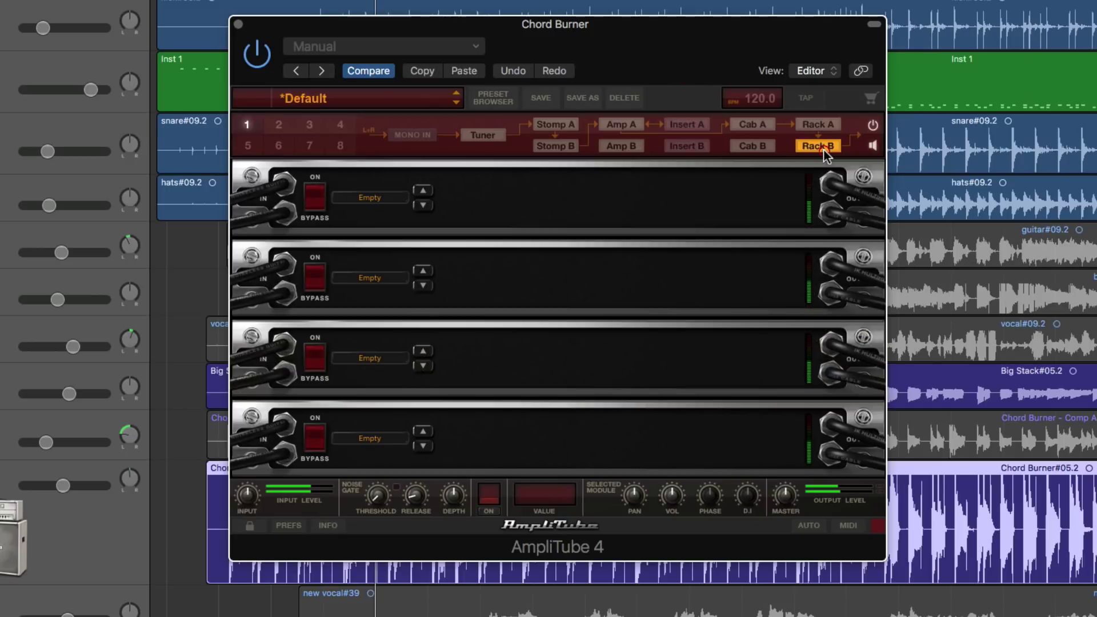
right_click(477, 204)
mouse_move(492, 207)
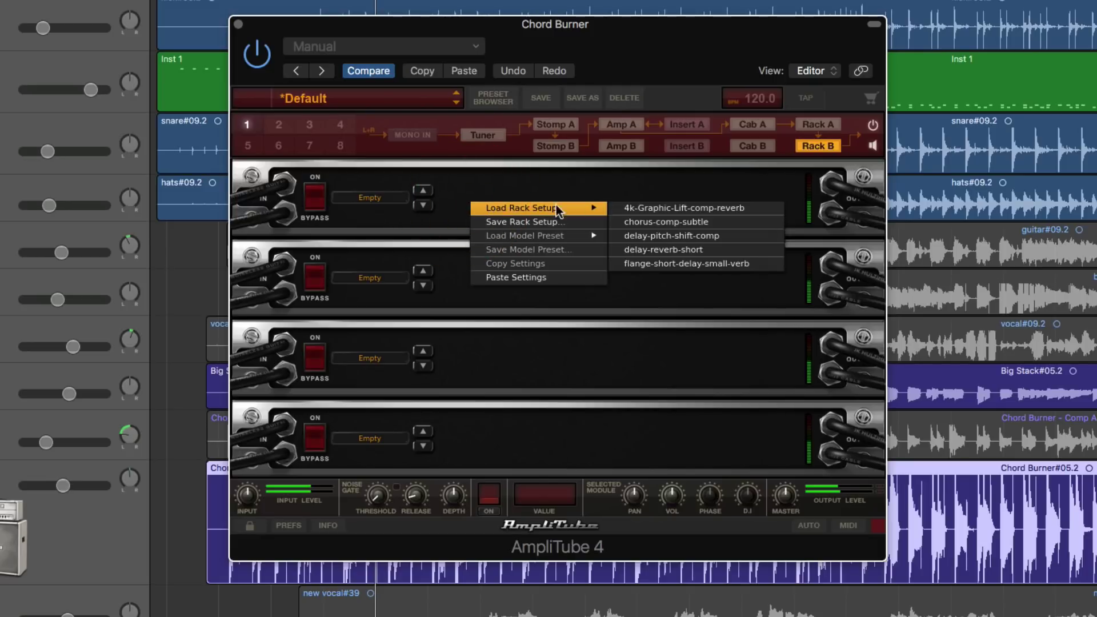
left_click(671, 236)
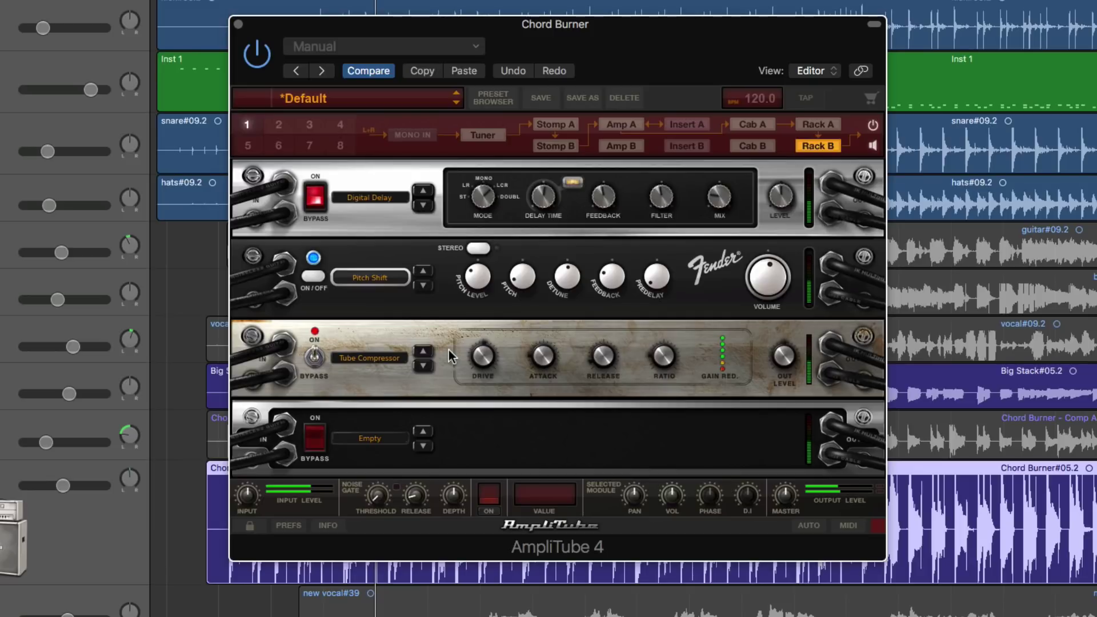
Add the Ampeg Compressor and the AmpliTube Chorus to the first two slots of Stomp A.
left_click(573, 125)
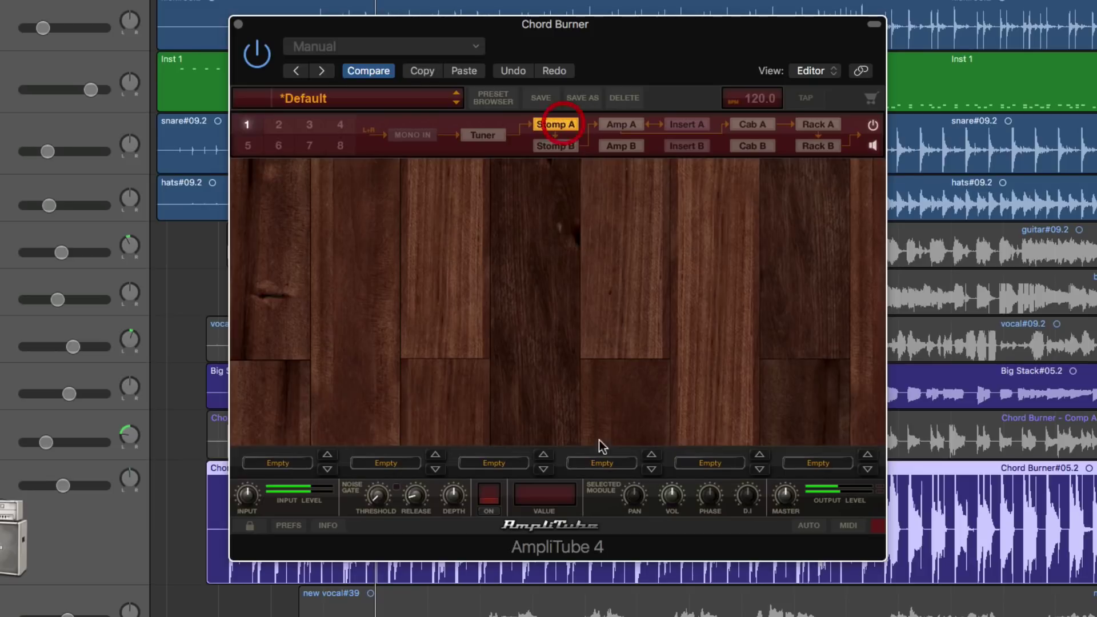
left_click(290, 463)
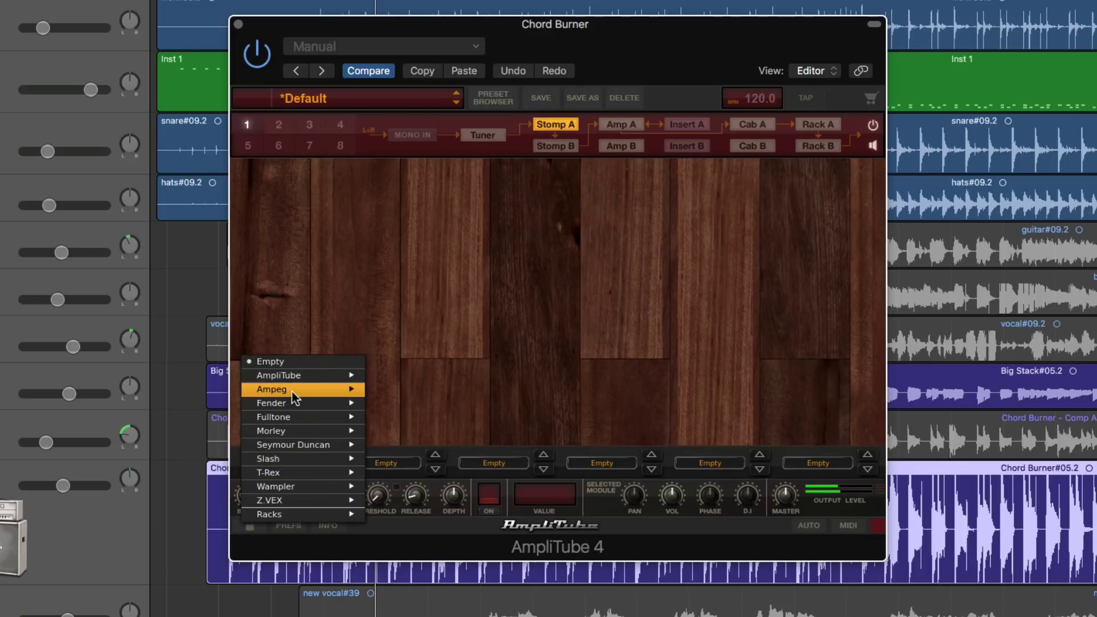
mouse_move(293, 392)
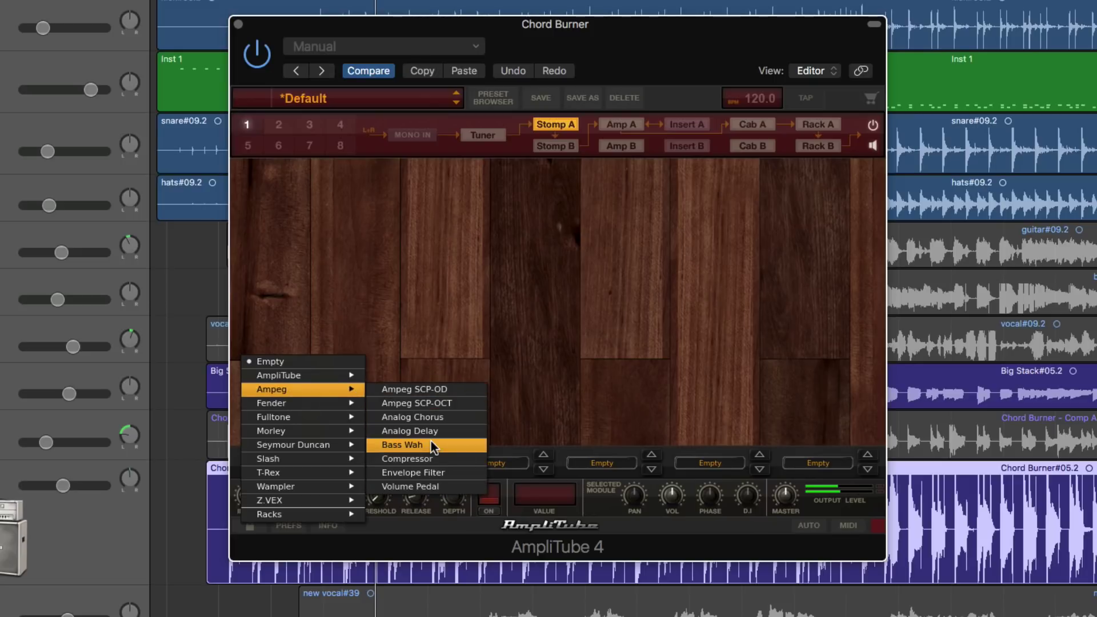
left_click(433, 458)
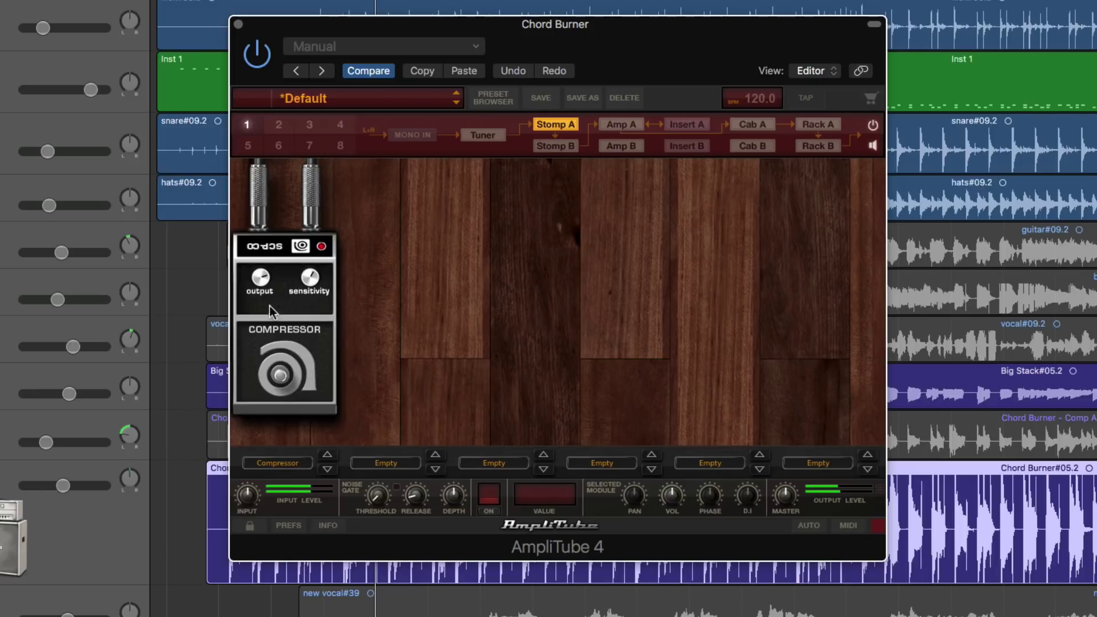
left_click(396, 461)
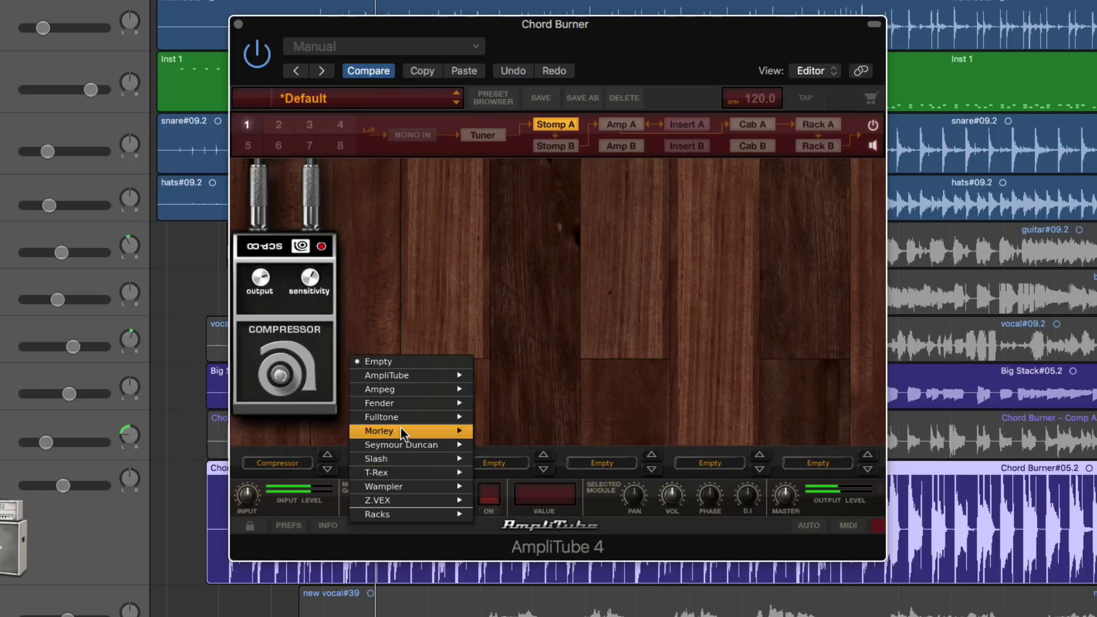
mouse_move(402, 376)
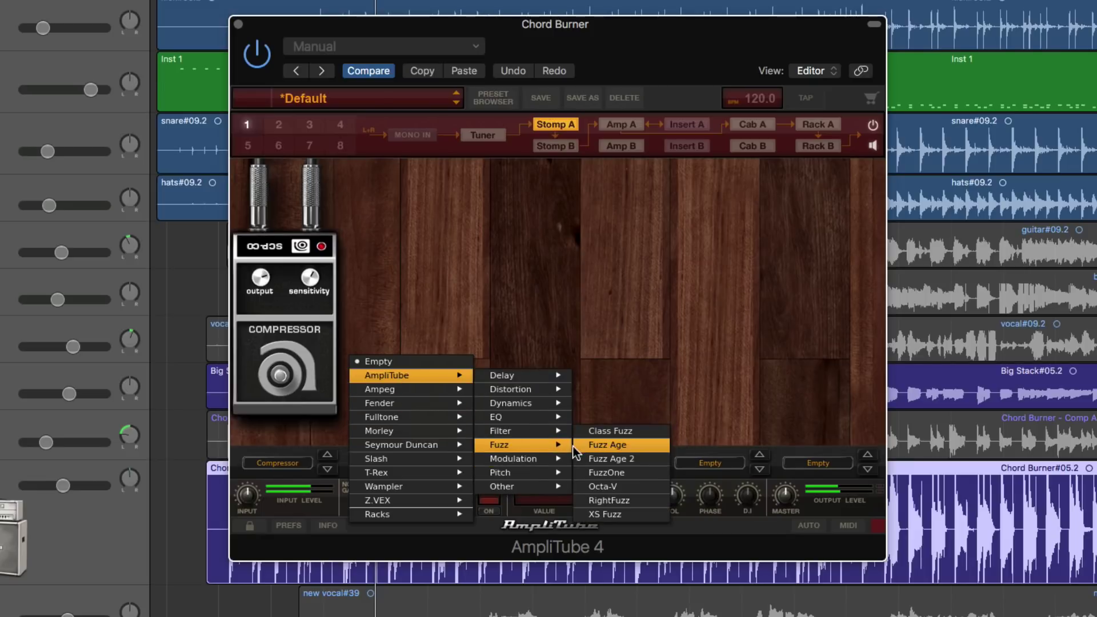
mouse_move(563, 459)
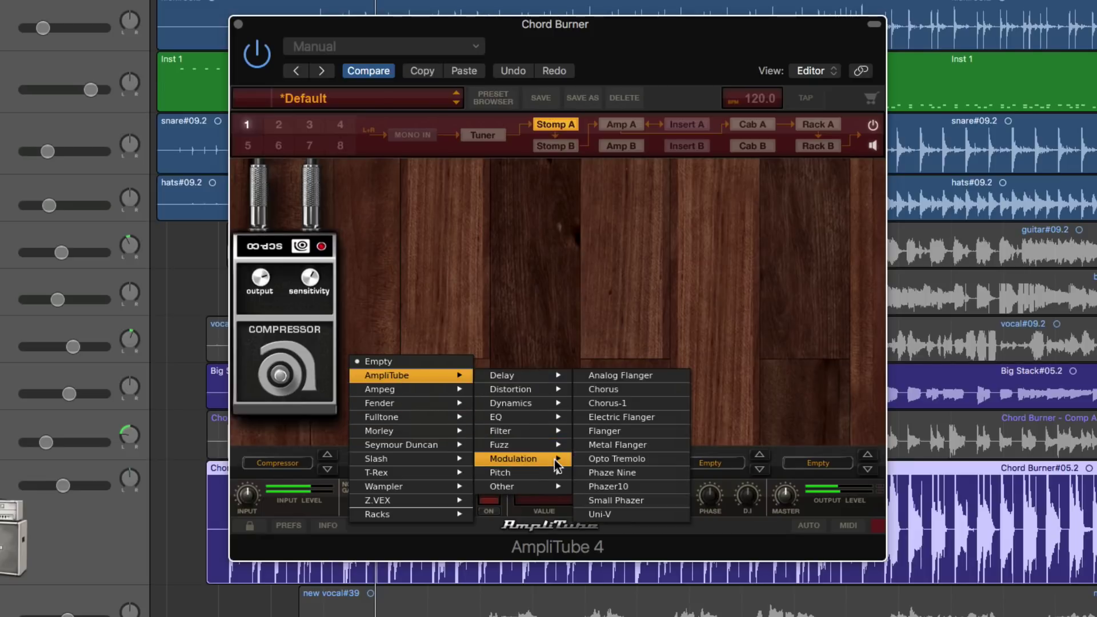
left_click(604, 390)
Replace the Compressor in the first slot of Stomp A with the AmpliTube Class Fuzz.
left_click(304, 460)
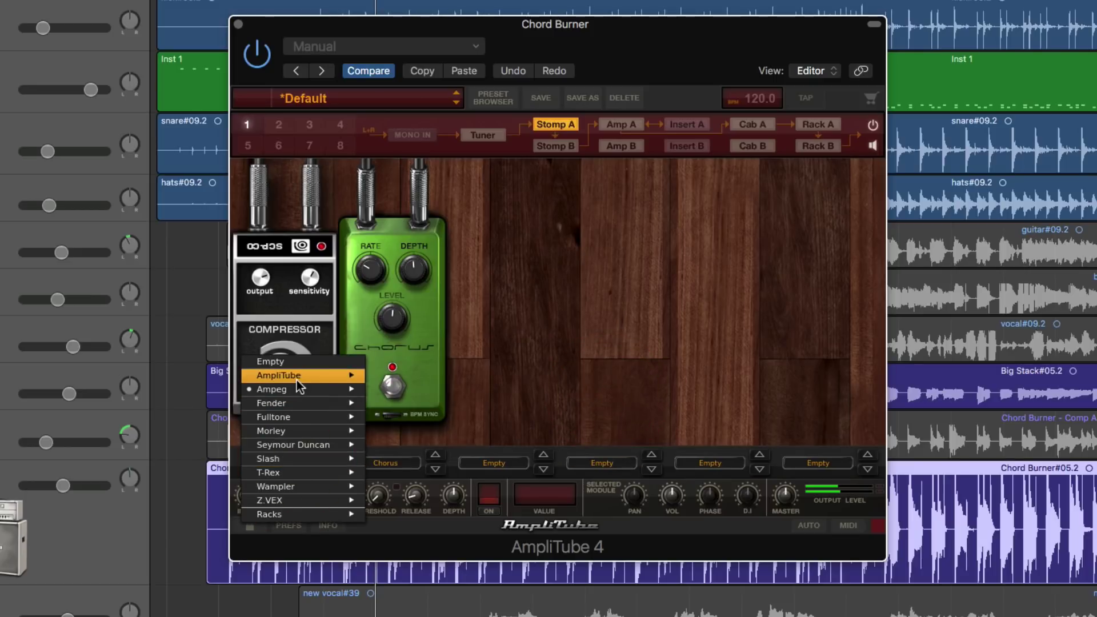
mouse_move(297, 377)
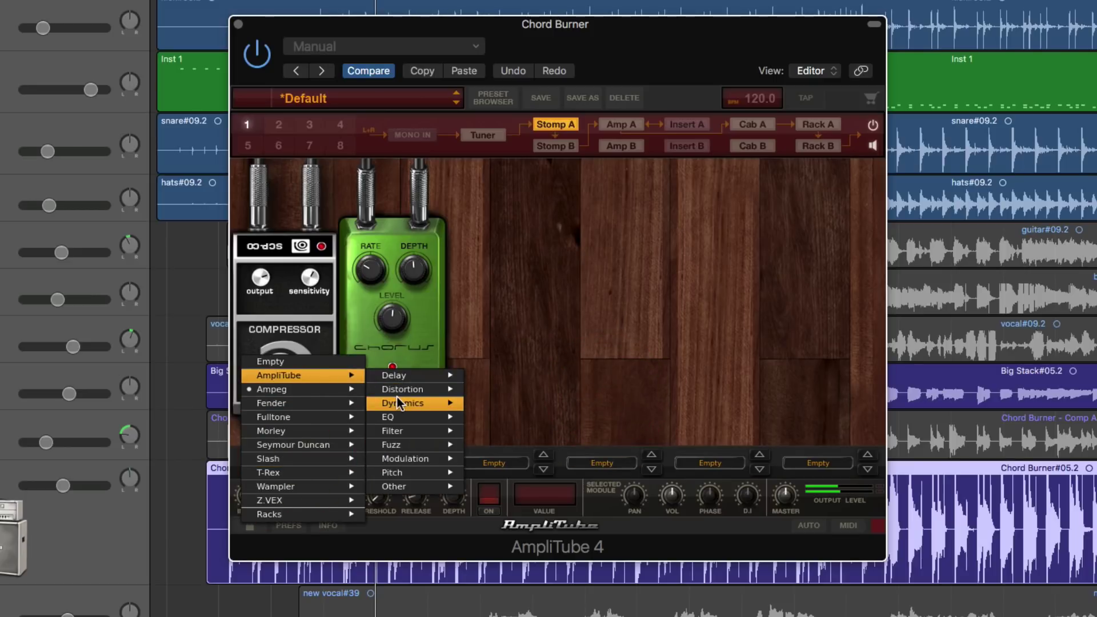
mouse_move(422, 449)
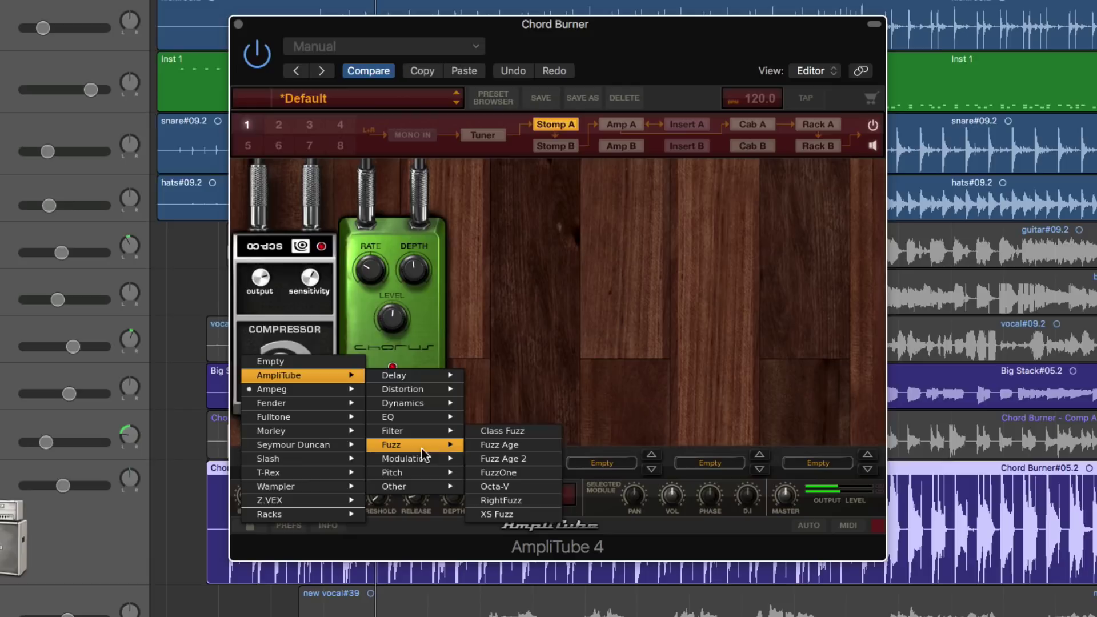
left_click(521, 433)
Set the Class Fuzz drive to 2.89, lower the Chorus depth and set the Chorus rate to 1.09.
left_click_drag(309, 279, 279, 286)
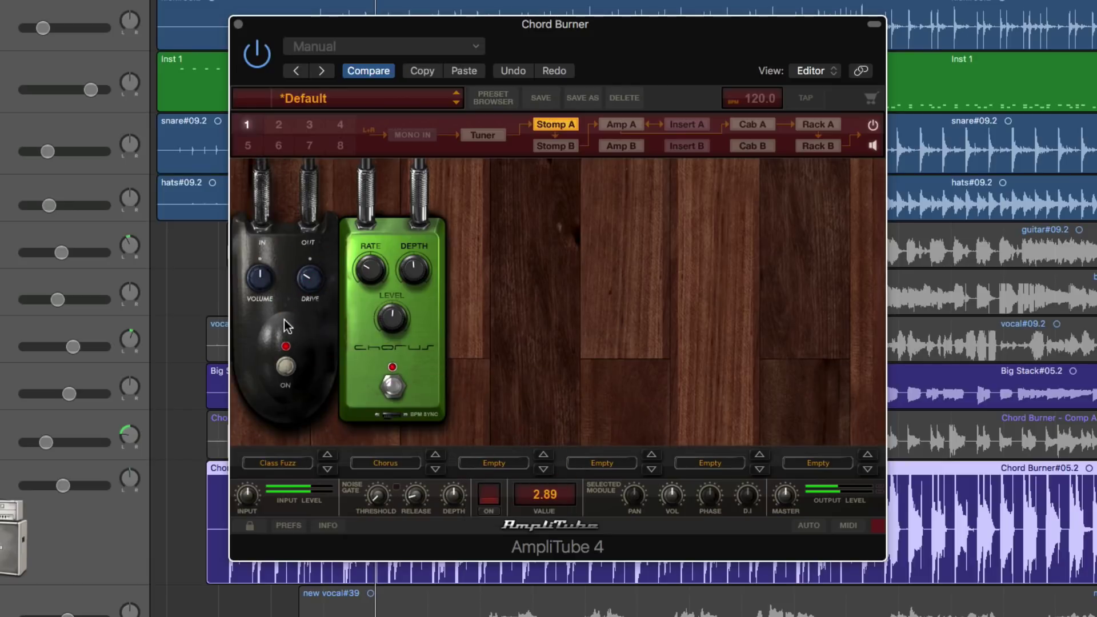
mouse_move(407, 270)
left_mouse_down()
mouse_move(394, 292)
mouse_move(411, 271)
mouse_move(410, 284)
left_mouse_up()
left_click(369, 270)
Add the Slash WahDist pedal to the third slot of Stomp A.
left_click(503, 463)
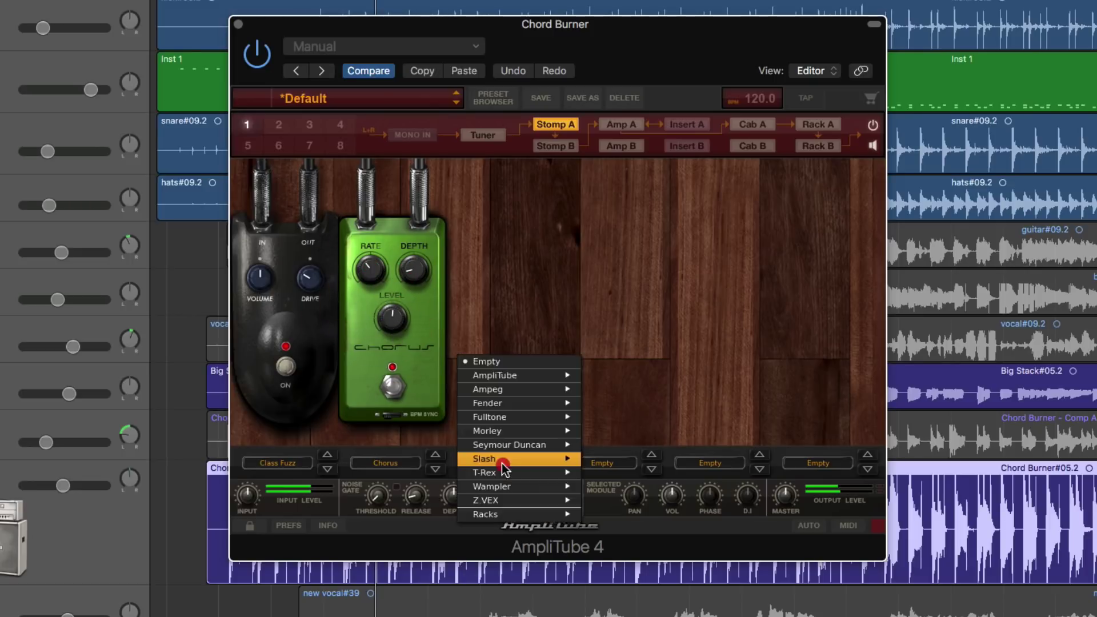
mouse_move(517, 448)
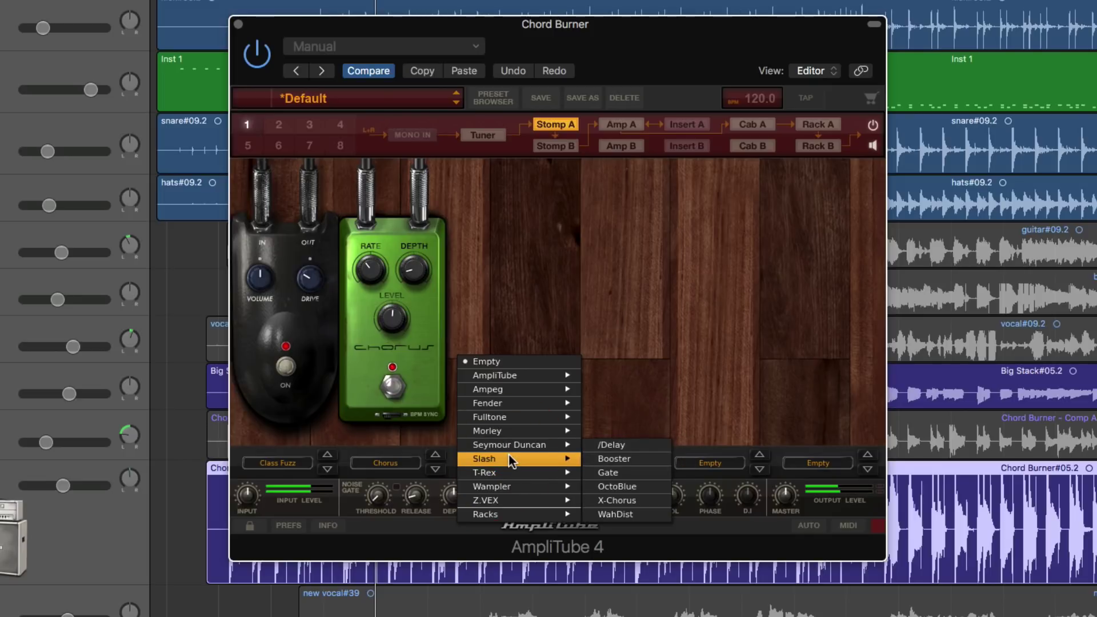
left_click(630, 513)
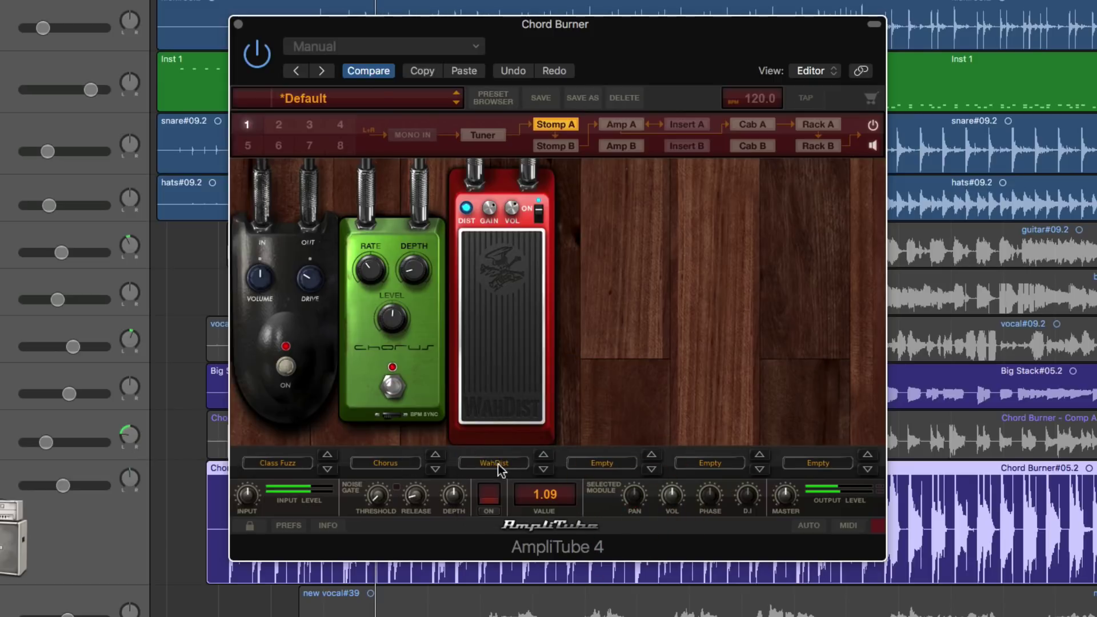
Replace the WahDist in the third slot of Stomp A with the AmpliTube Wah filter pedal.
left_click(460, 459)
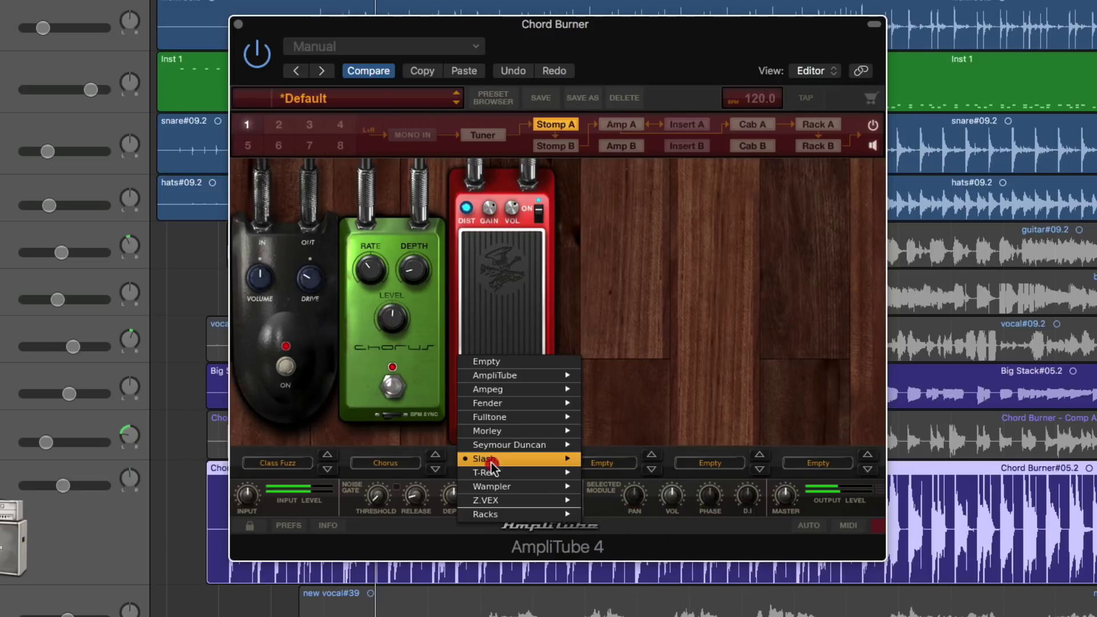
mouse_move(502, 375)
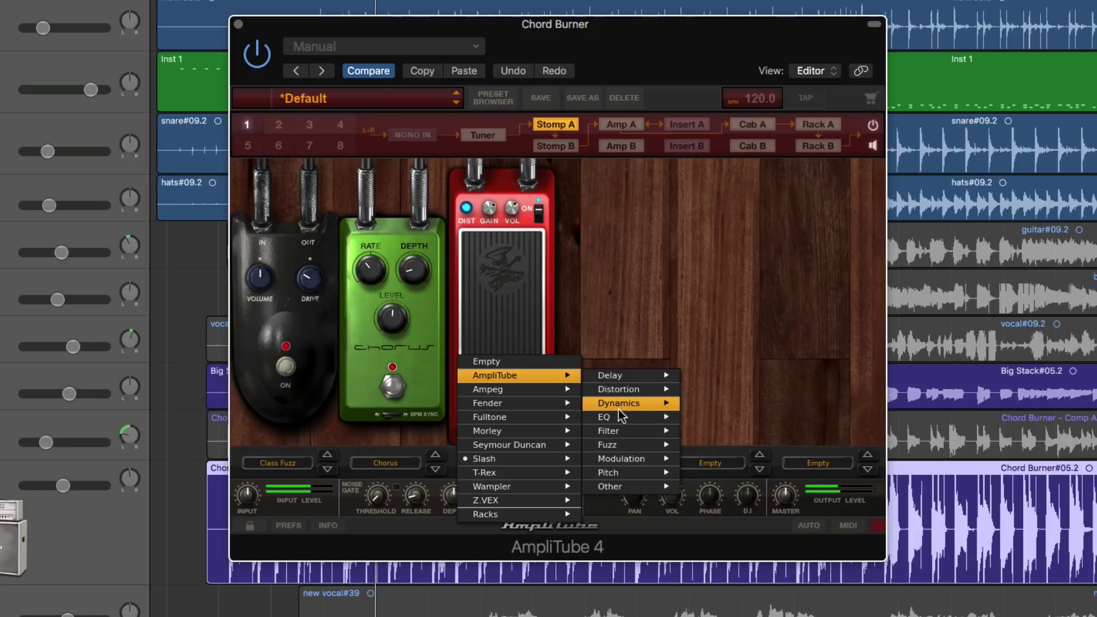
mouse_move(621, 465)
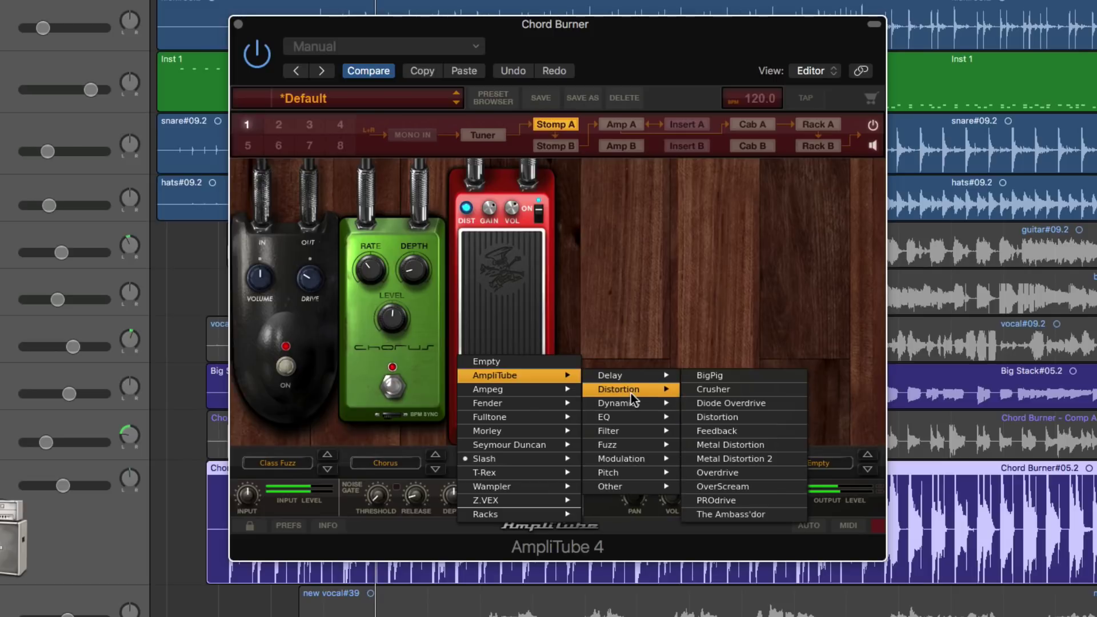
mouse_move(632, 432)
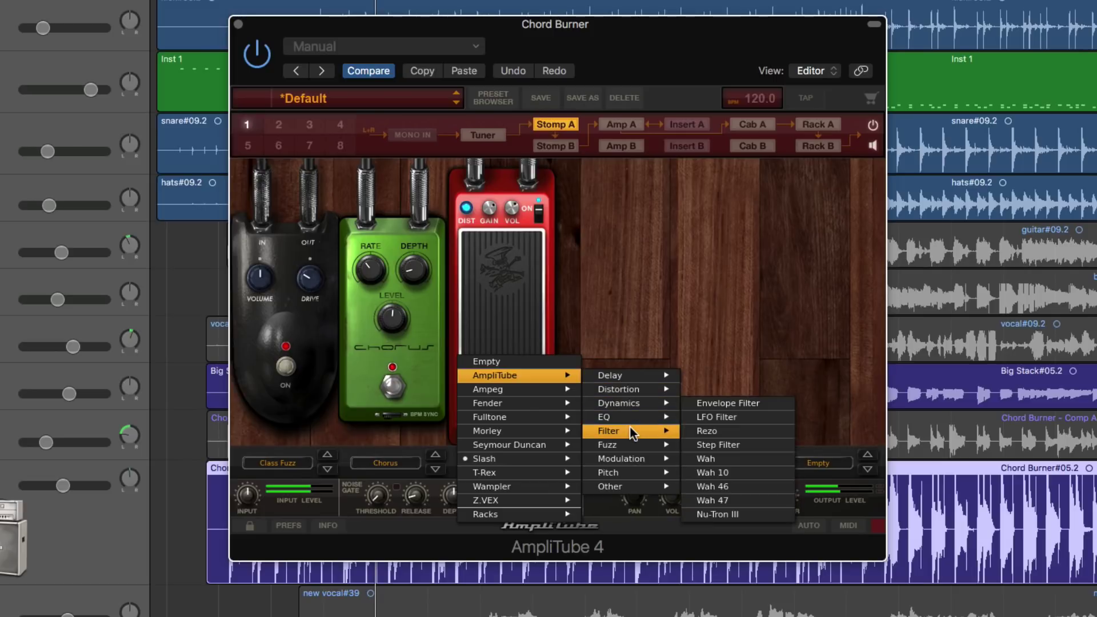
left_click(728, 458)
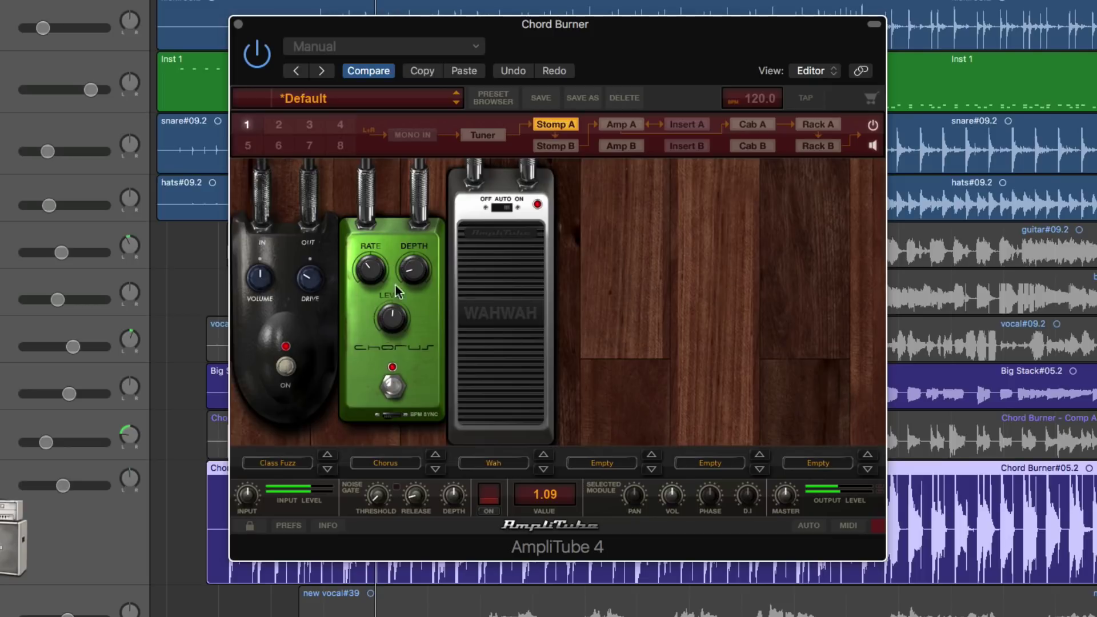
Save the Stomp A pedal chain as a pedalboard setup named fuzz-chorus-whah.
right_click(587, 239)
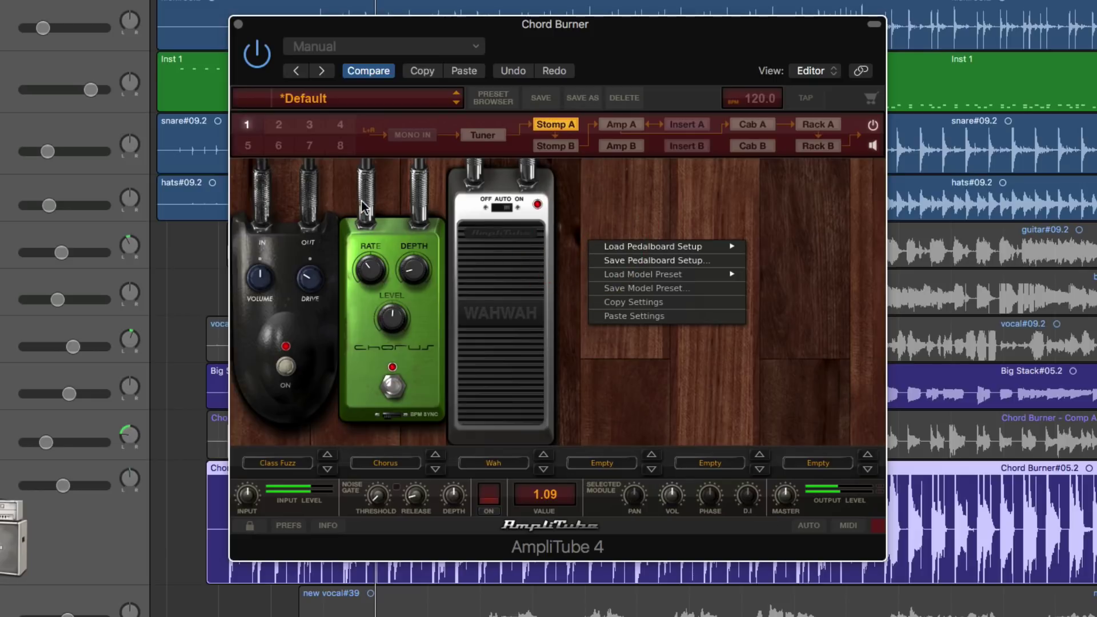
right_click(376, 202)
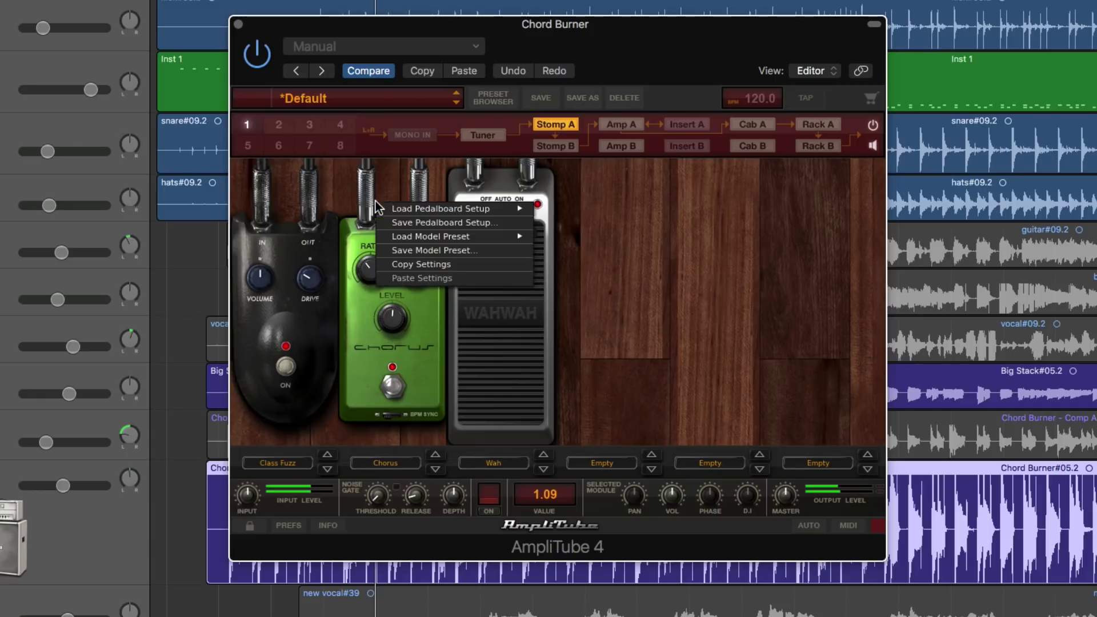
mouse_move(397, 209)
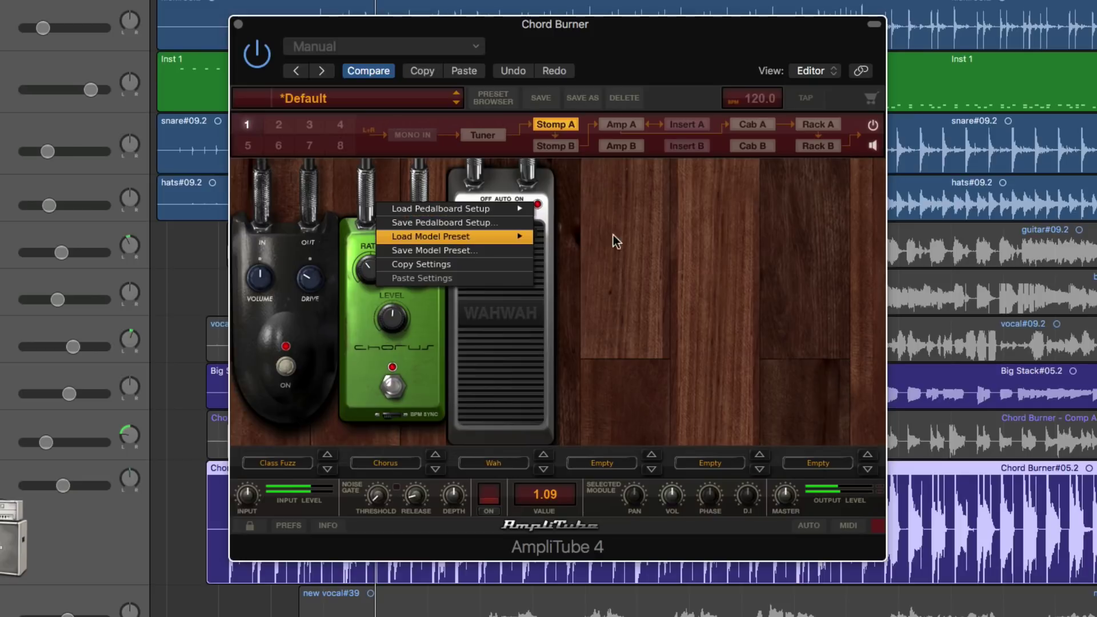
right_click(652, 239)
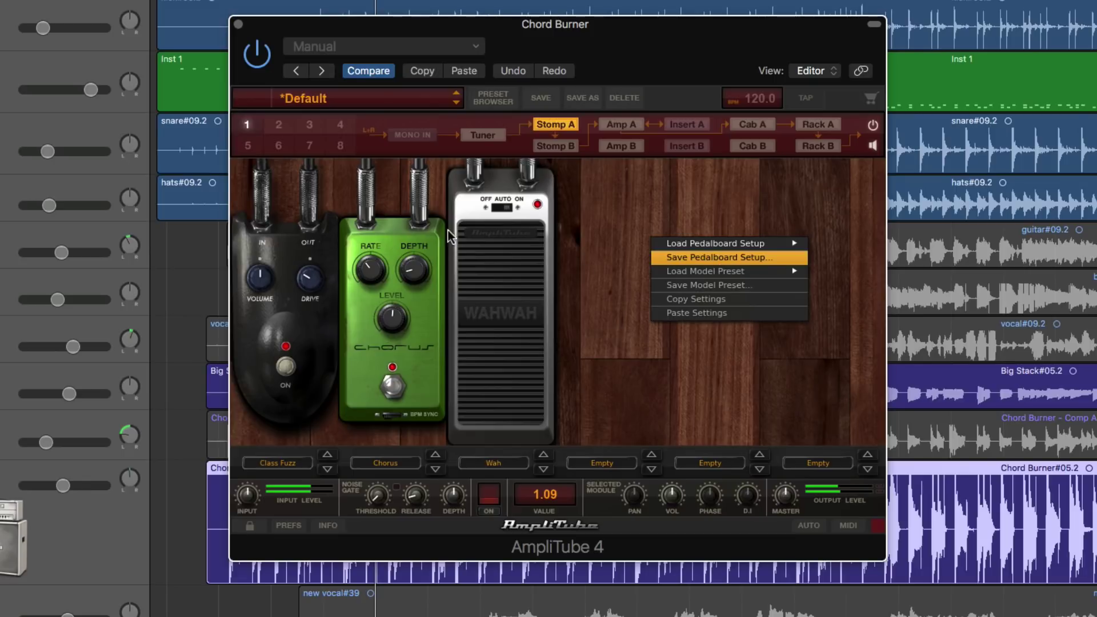
right_click(382, 214)
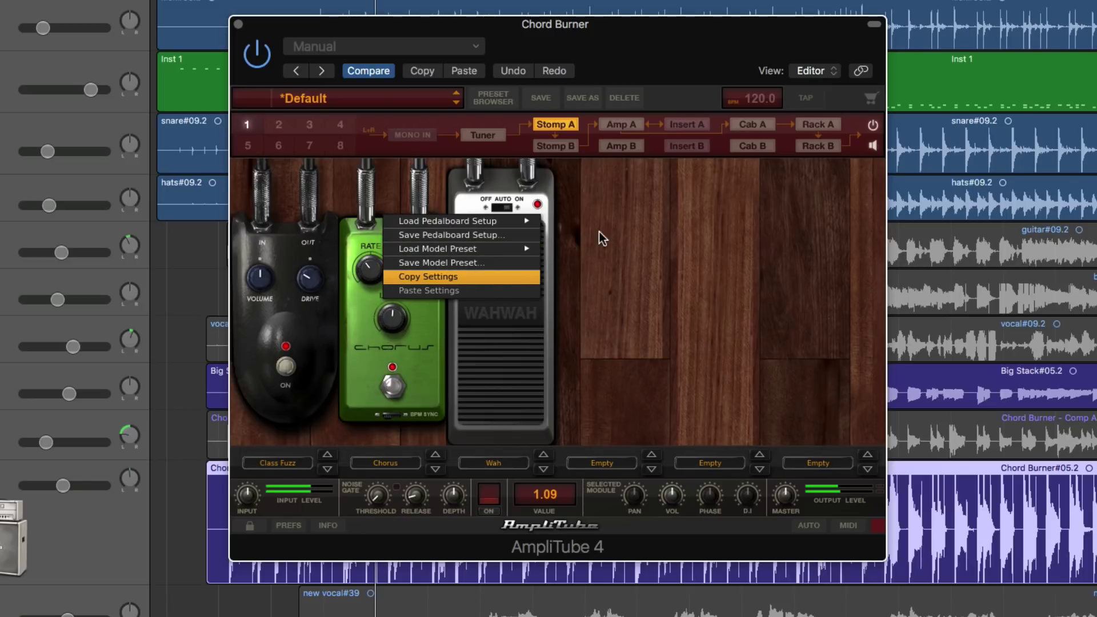
mouse_move(451, 221)
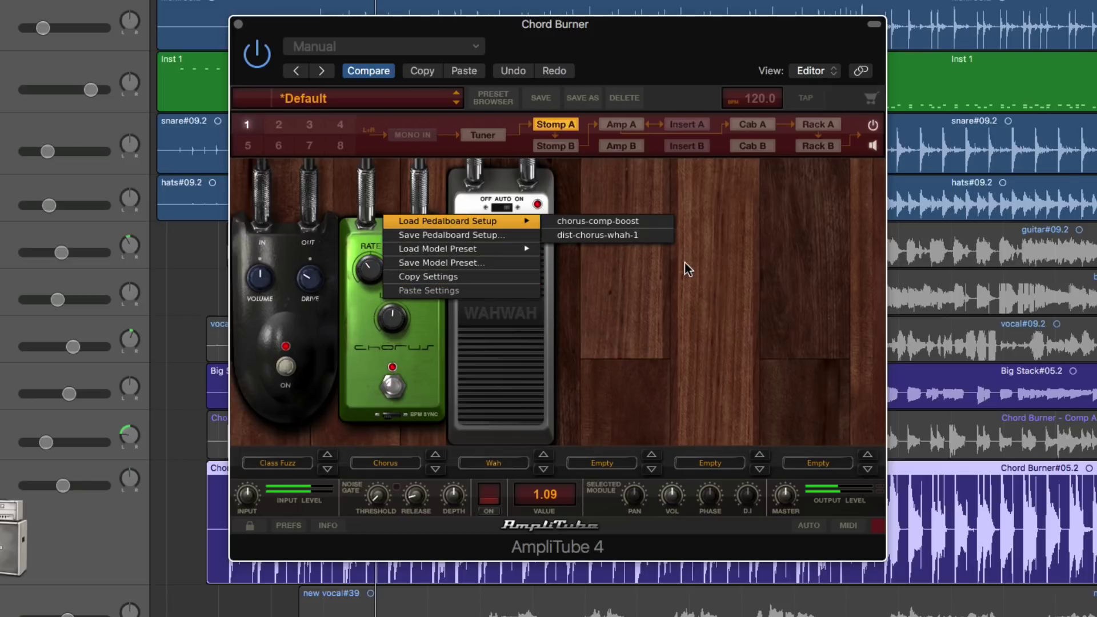
left_click(478, 236)
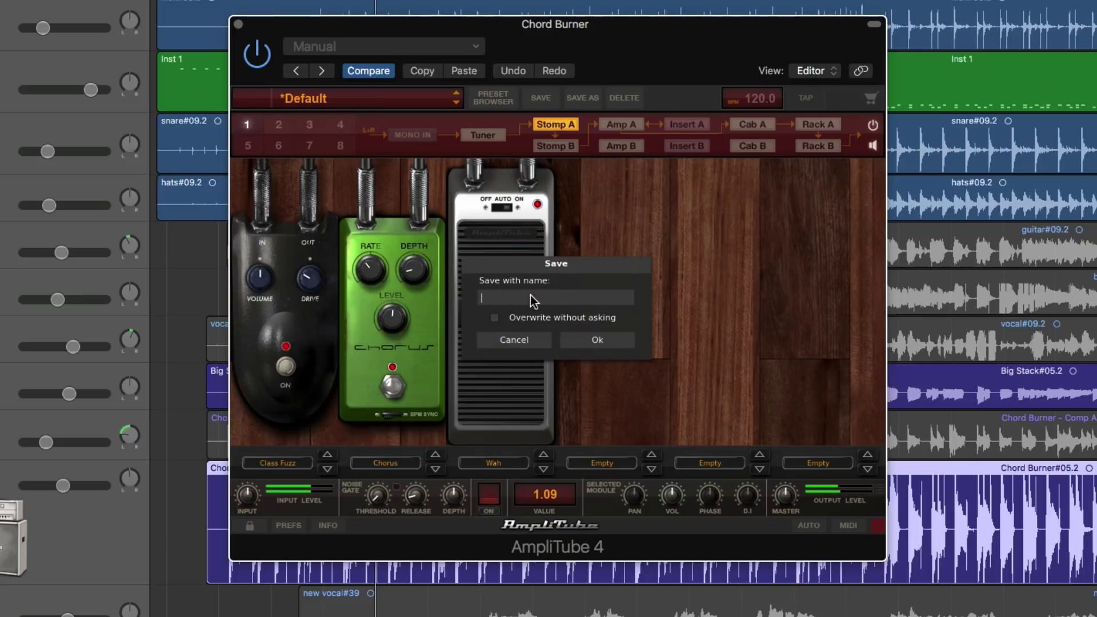
type("fuzz-chorus-whah")
left_click(594, 340)
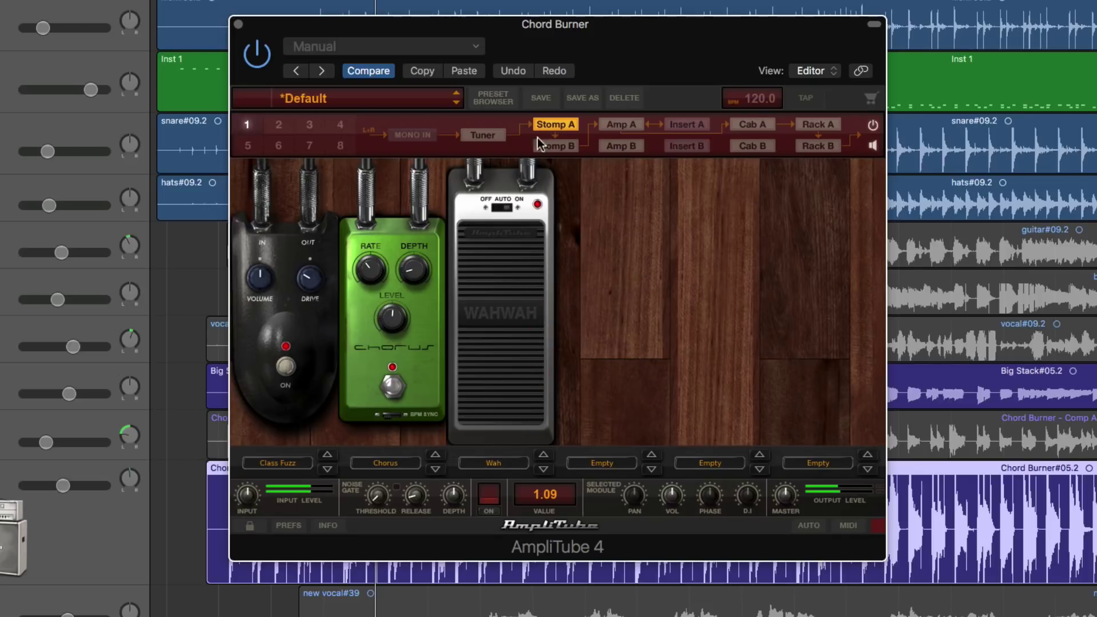
Load the fuzz-chorus-whah pedalboard setup into Stomp B.
left_click(562, 144)
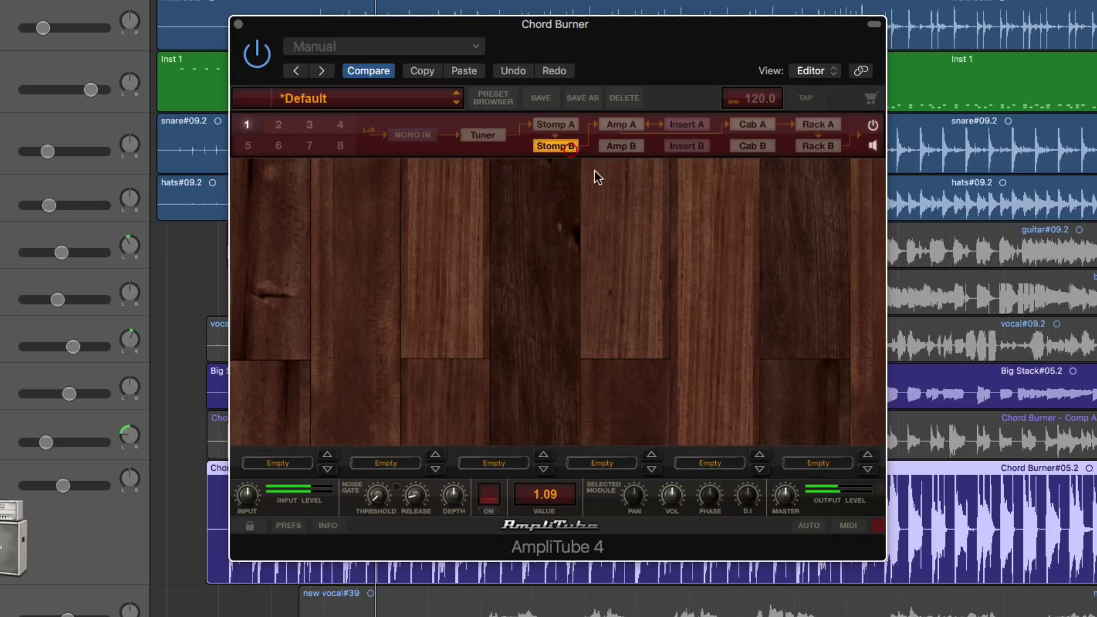
right_click(436, 257)
mouse_move(478, 260)
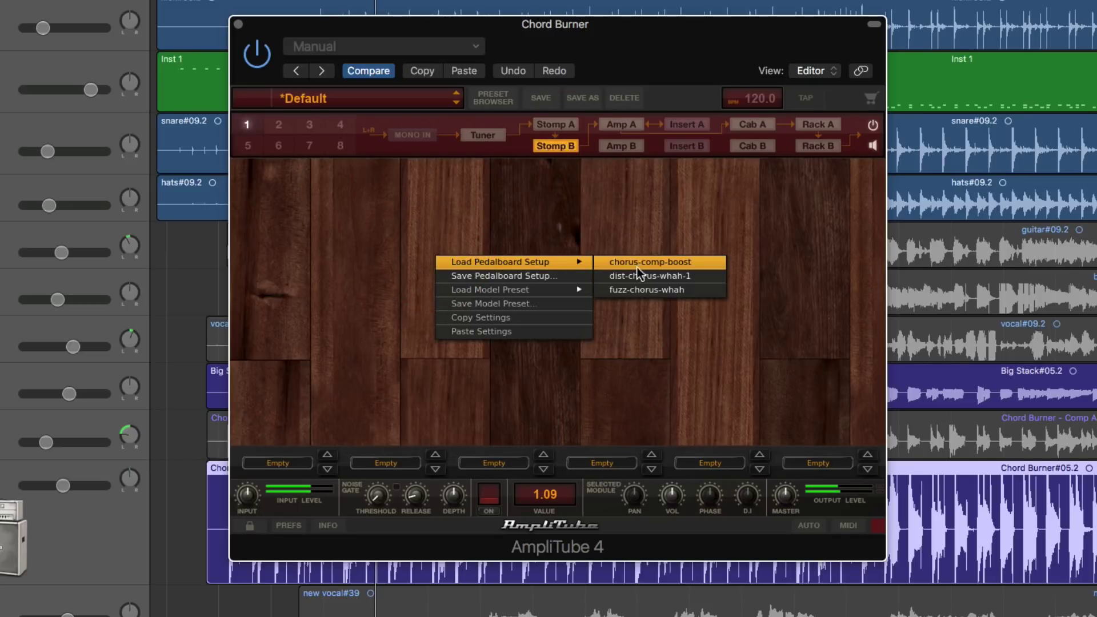
left_click(662, 292)
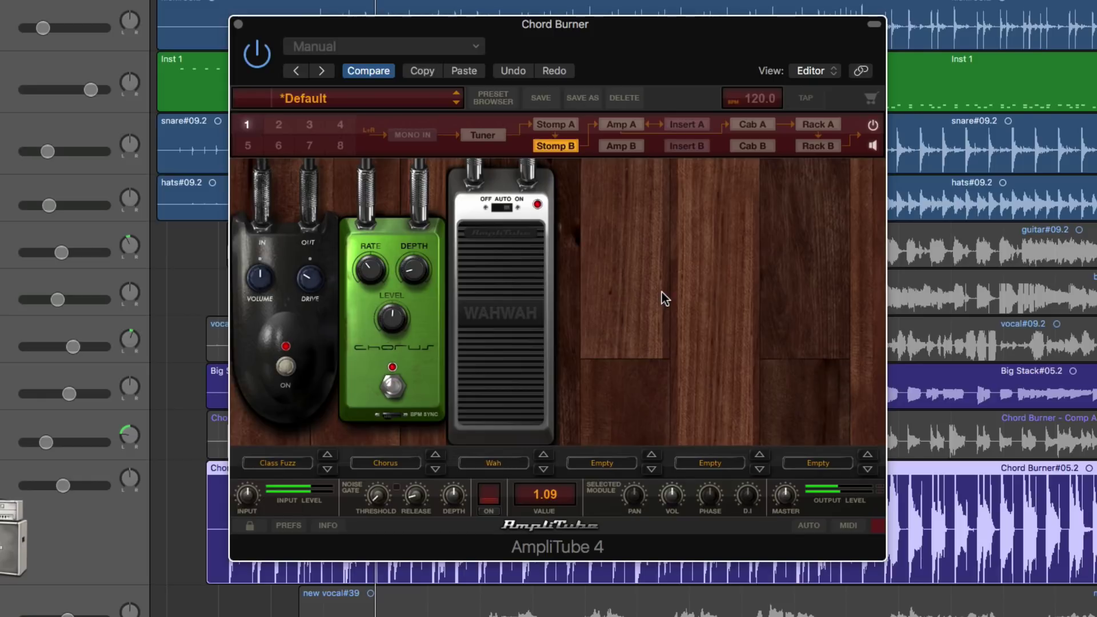
Add the Fulltone OCD pedal to the fourth slot of Stomp B.
left_click(609, 464)
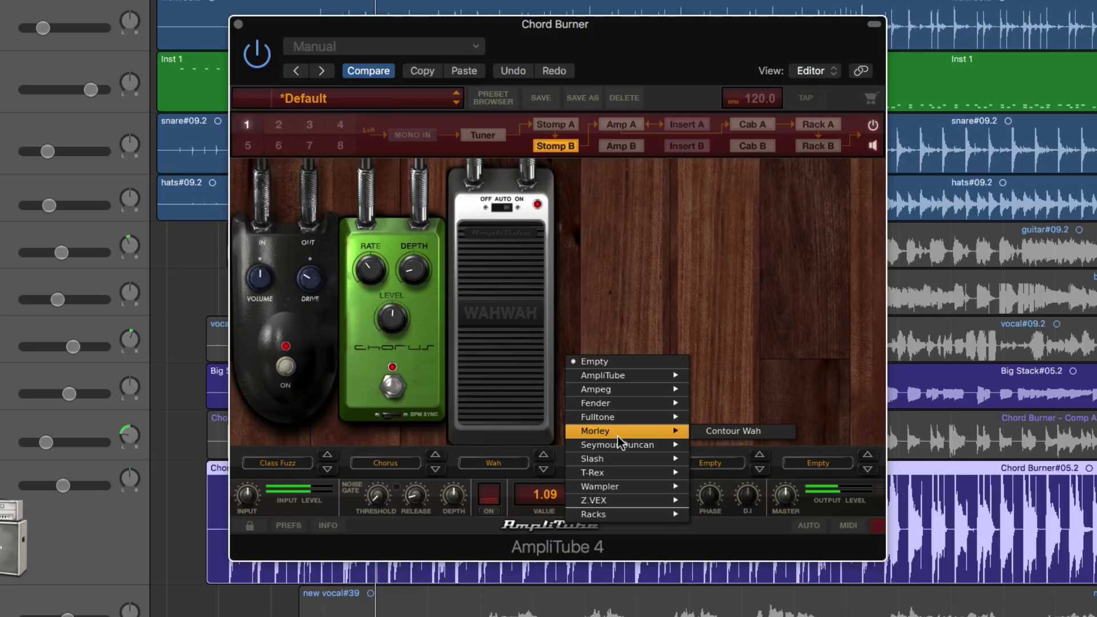
mouse_move(618, 420)
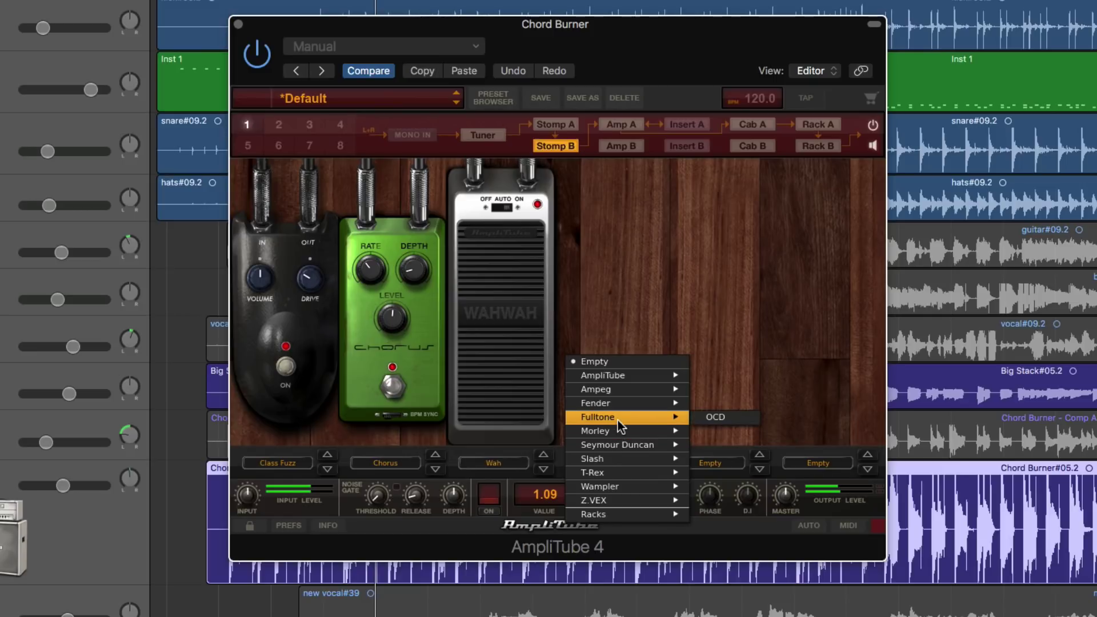
left_click(713, 422)
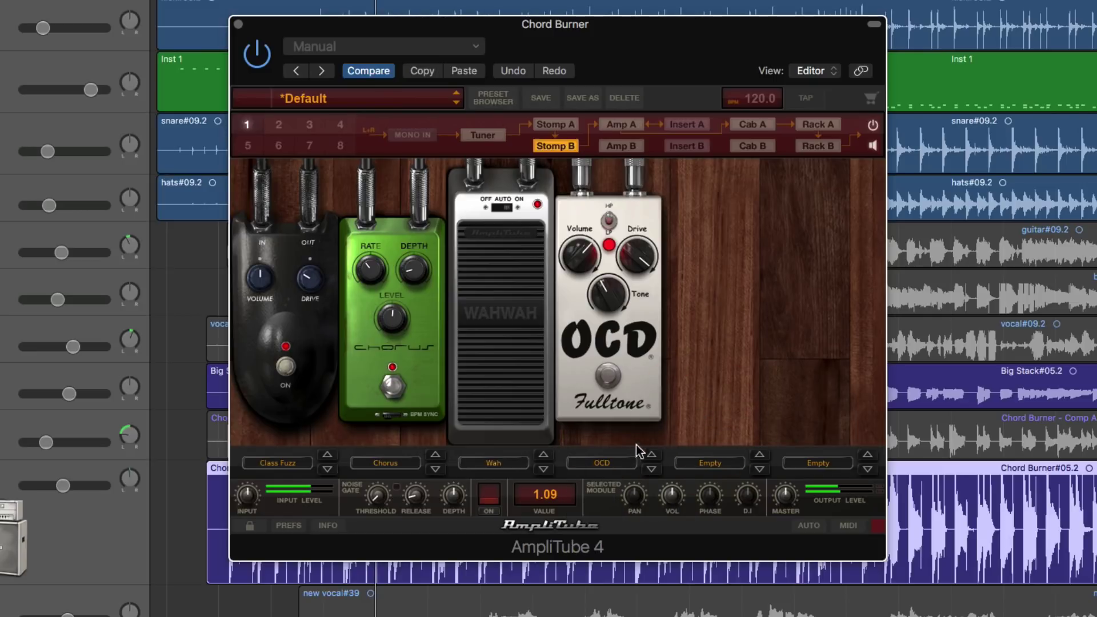
Replace the OCD in the fourth slot of Stomp B with the AmpliTube Envelope Filter.
left_click(615, 464)
mouse_move(619, 372)
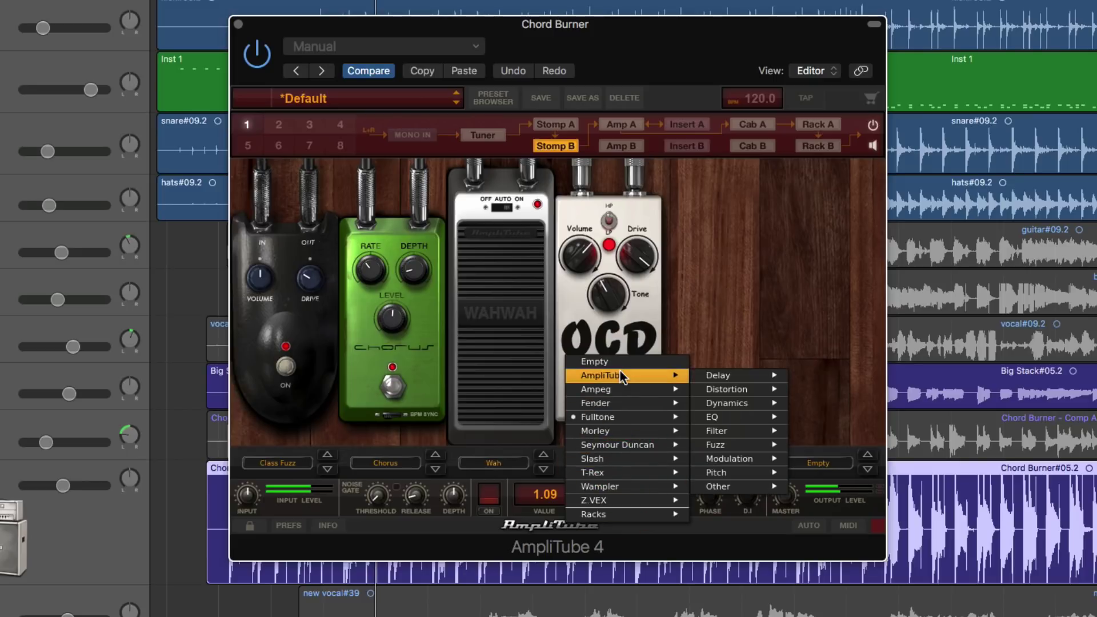
mouse_move(728, 430)
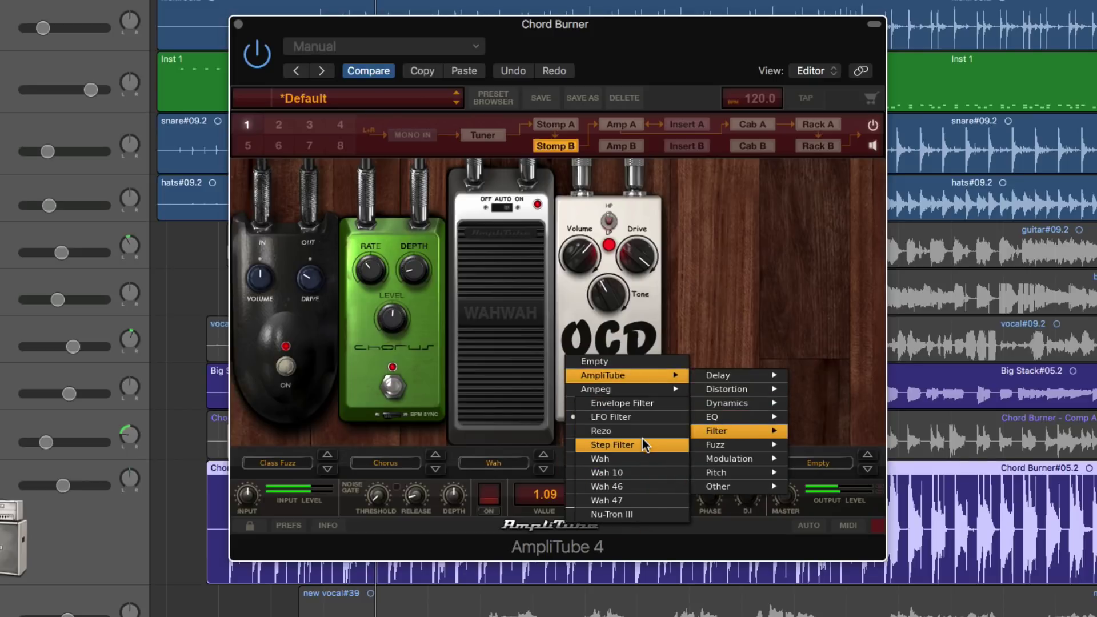
left_click(646, 404)
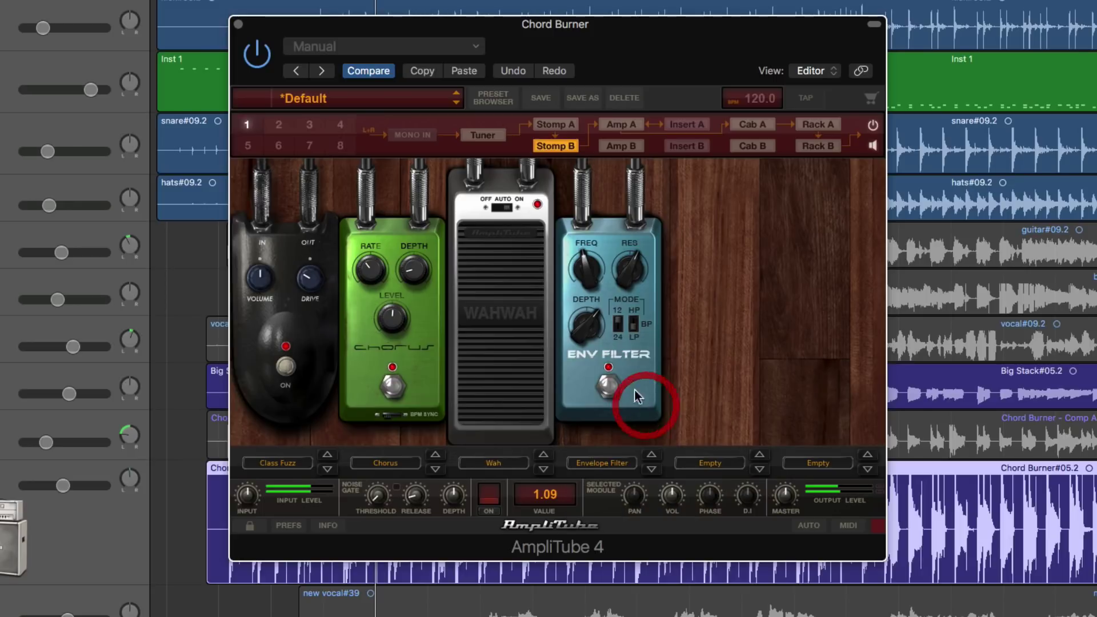
Set the Envelope Filter frequency to 3.44, adjust its resonance and set its depth to 31.2%.
left_click_drag(585, 269, 588, 297)
left_click(632, 258)
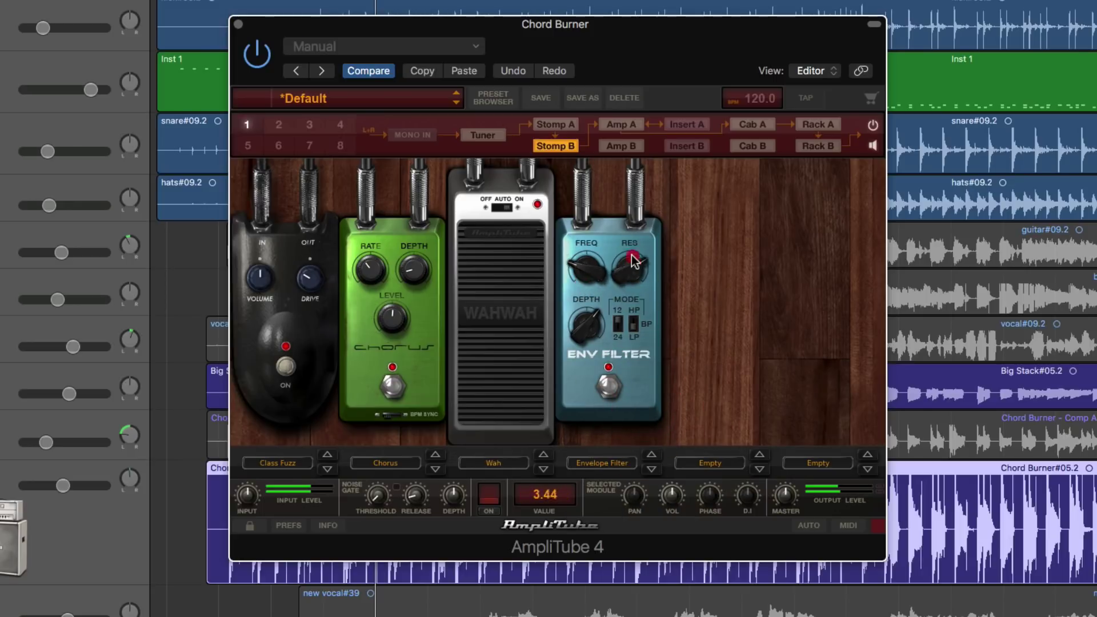
left_click_drag(632, 258, 634, 269)
left_click_drag(586, 323, 600, 343)
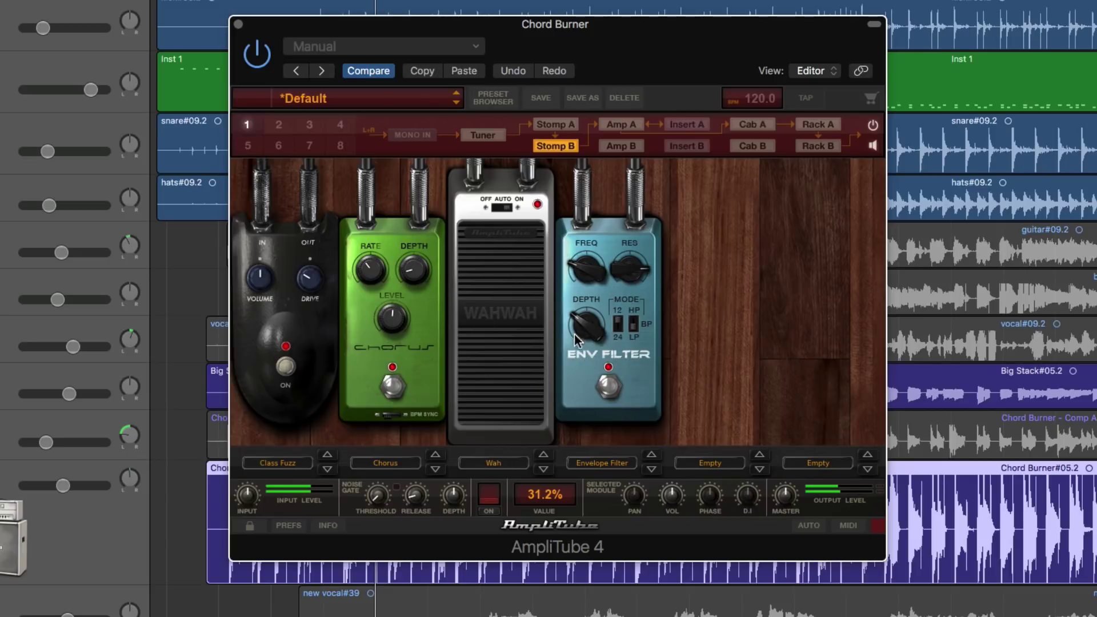
left_click(686, 127)
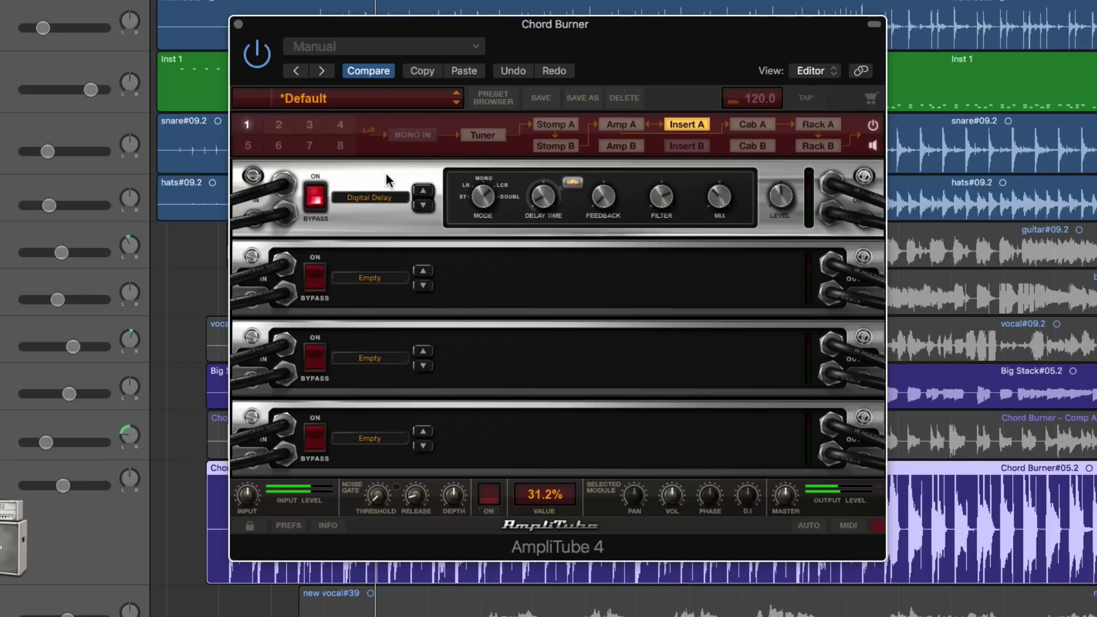
left_click(563, 125)
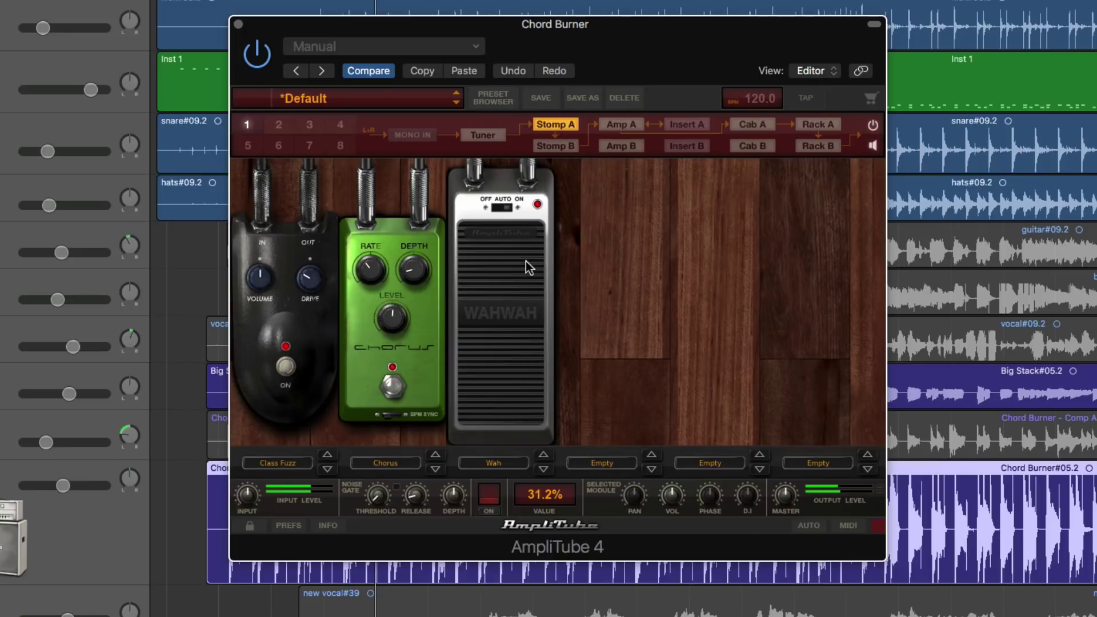
left_click(544, 148)
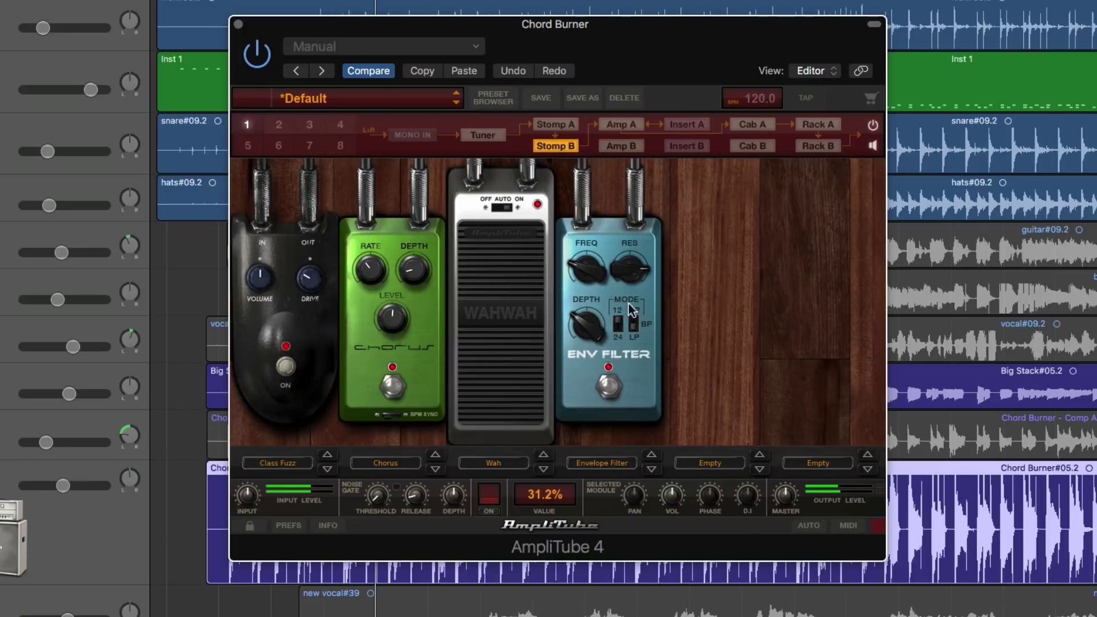
Try to save the Envelope Filter's settings as a model preset.
right_click(604, 222)
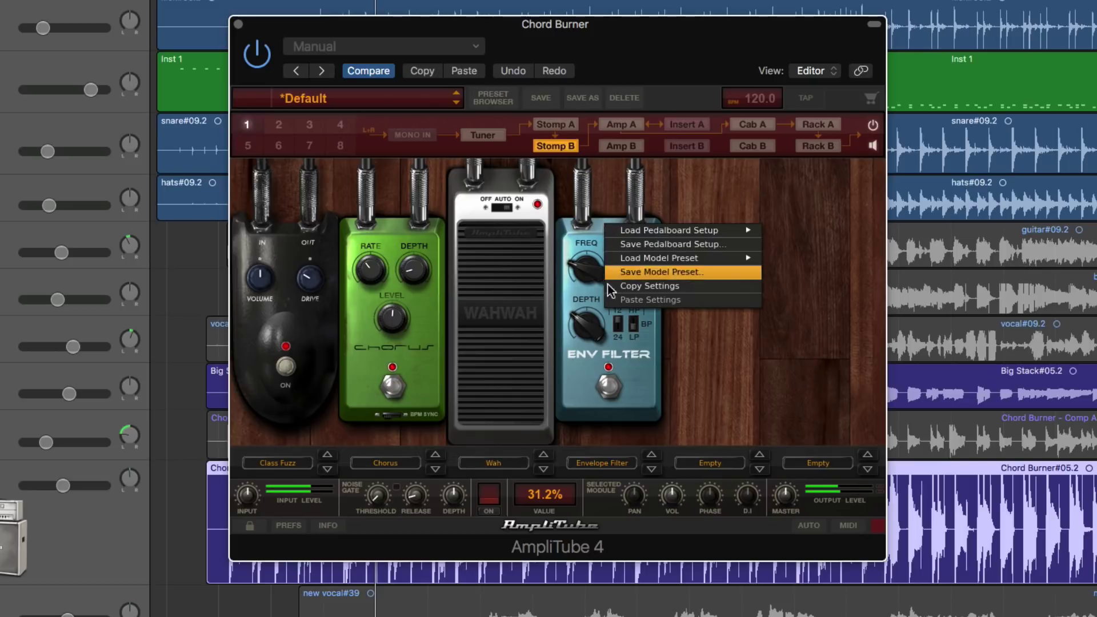
mouse_move(630, 231)
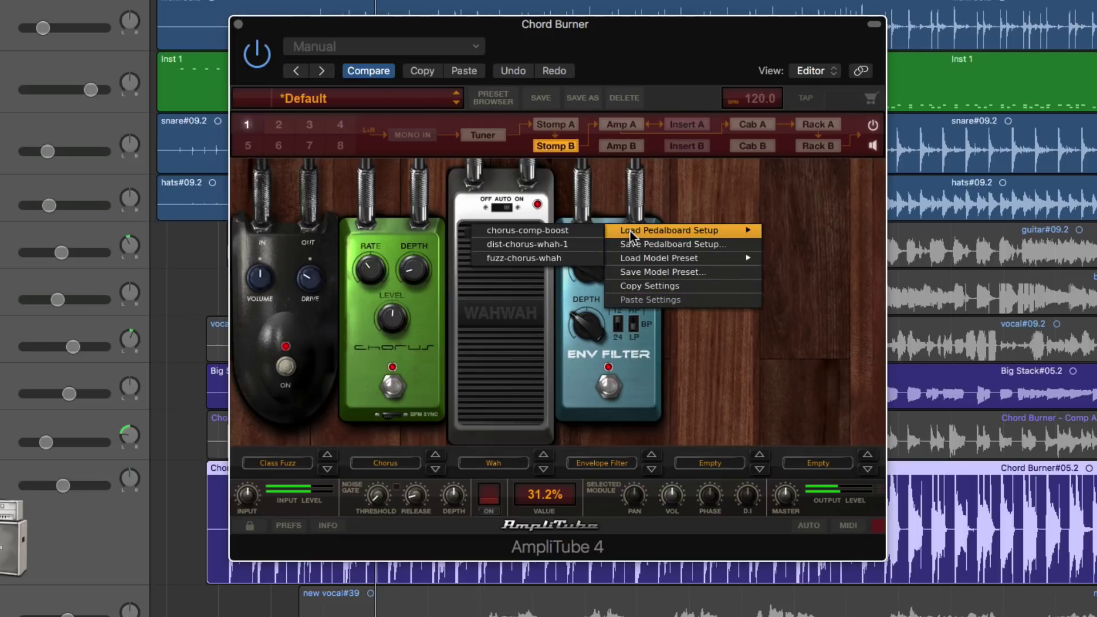
mouse_move(657, 261)
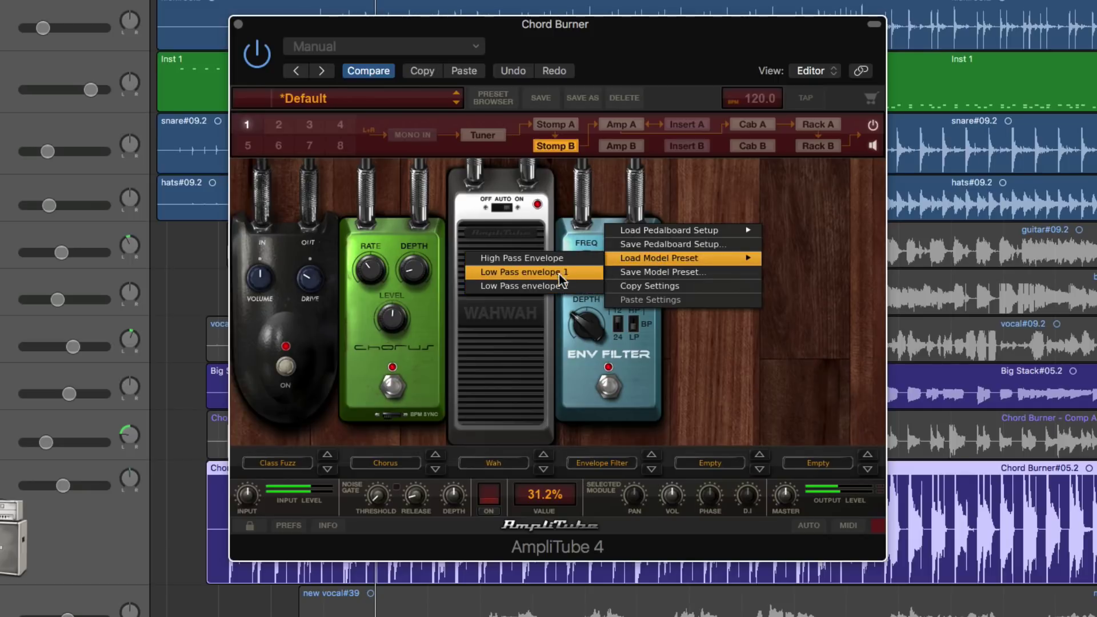
left_click(666, 273)
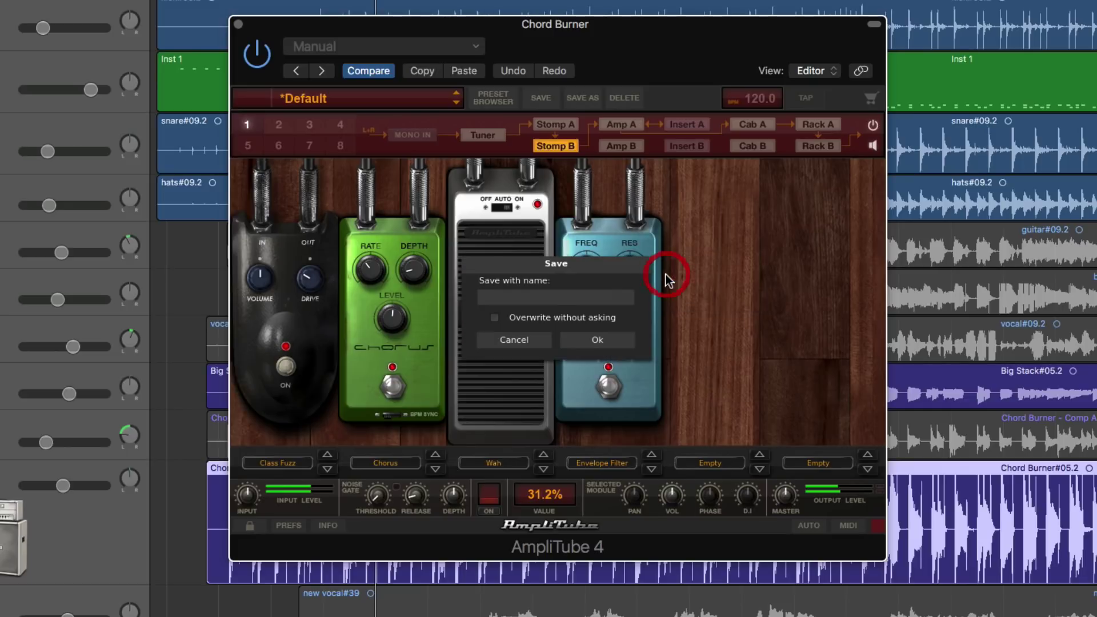
left_click(537, 296)
left_click(581, 338)
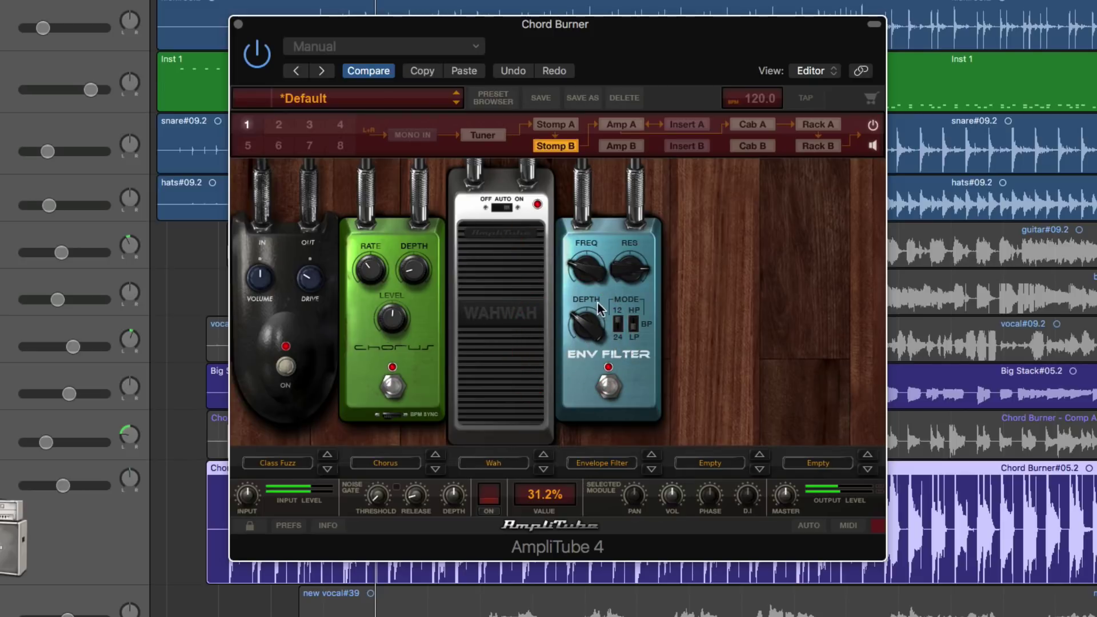
Save the Envelope Filter's settings as a model preset named wide filter, and check the pedal's list of loadable presets.
right_click(615, 221)
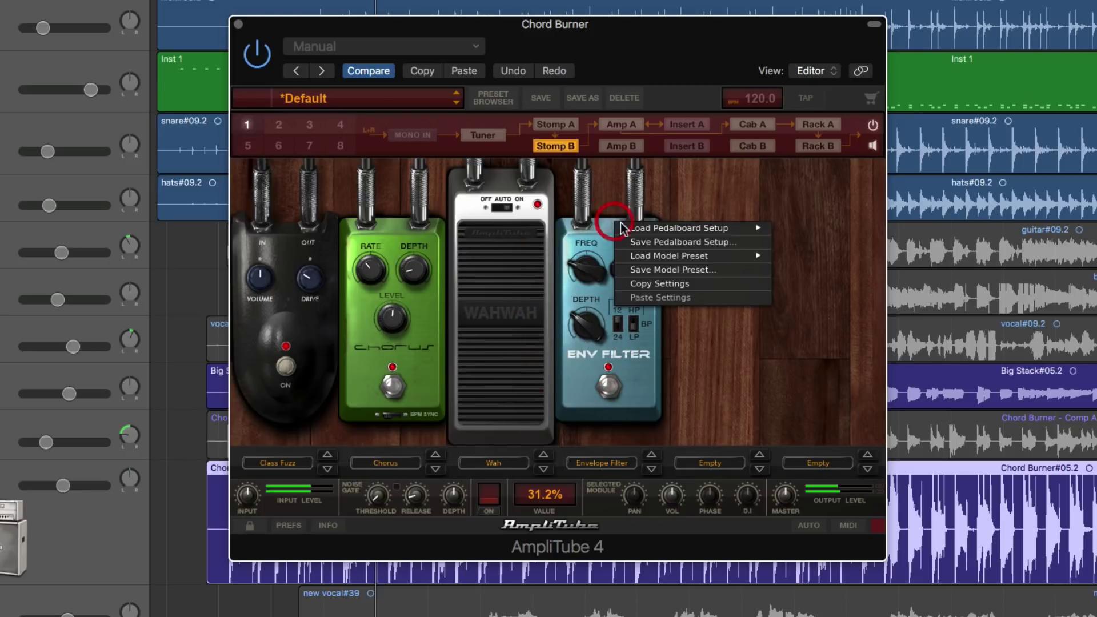
left_click(650, 268)
left_click(524, 303)
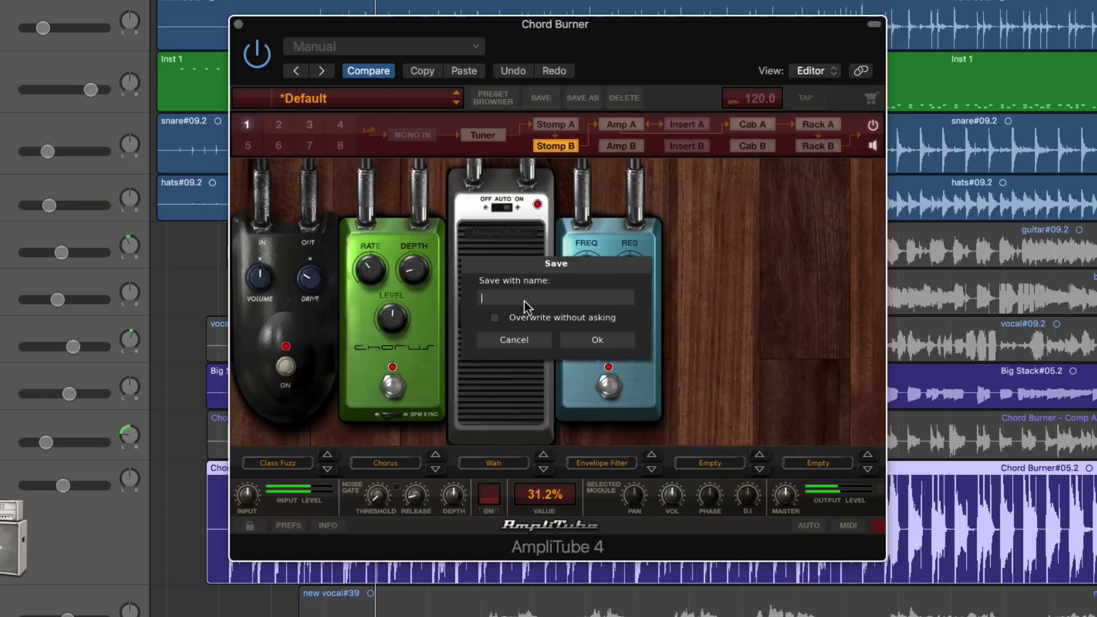
type("wide filter")
left_click(606, 343)
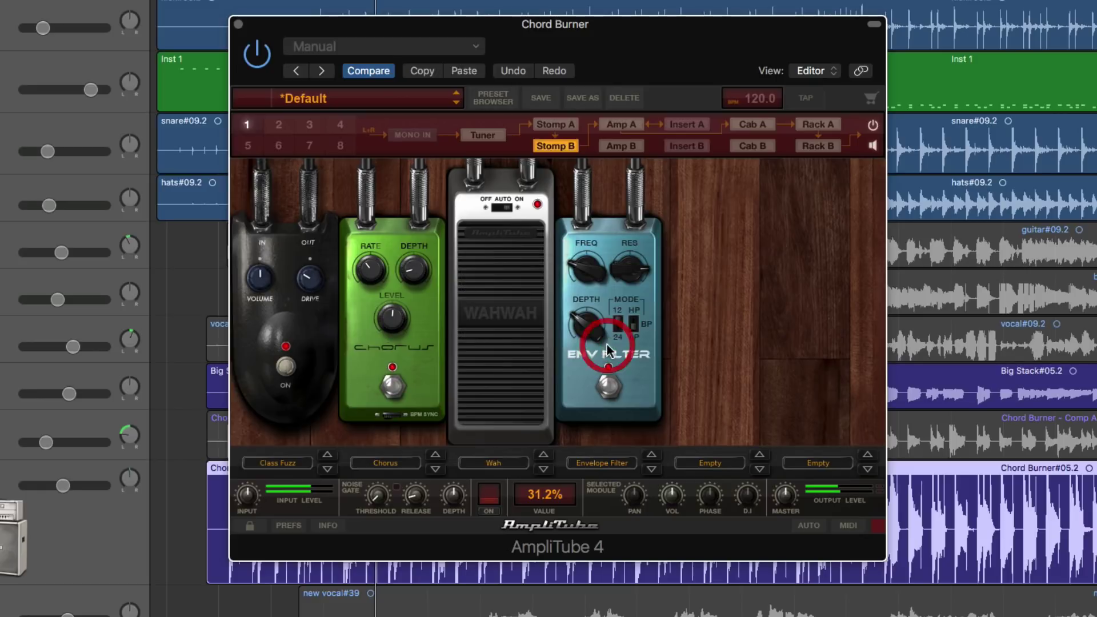
right_click(609, 225)
mouse_move(651, 259)
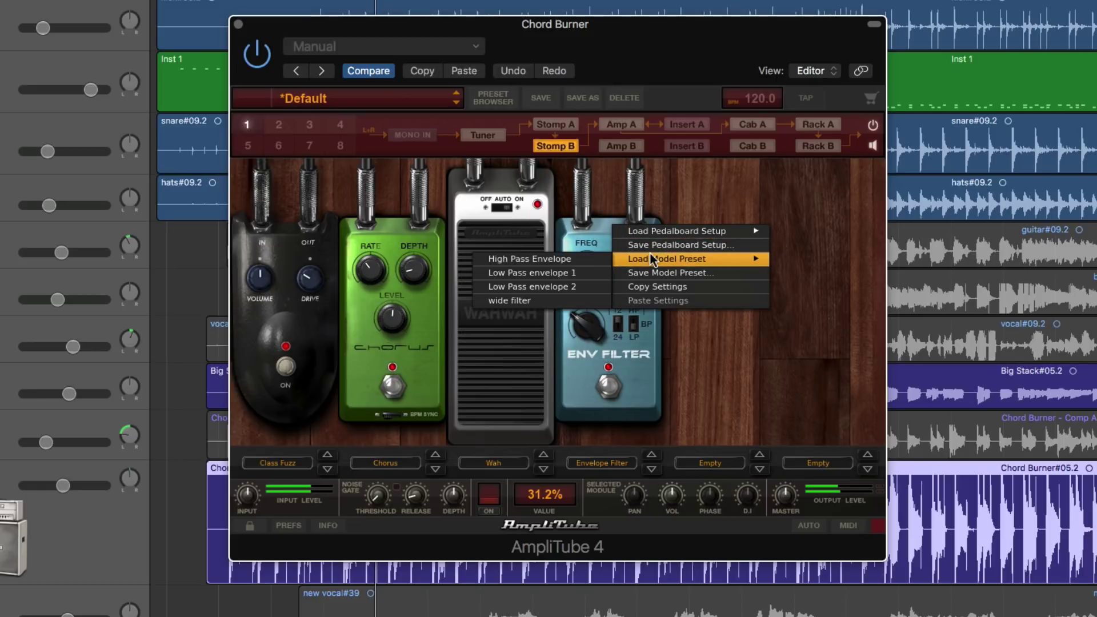
left_click(810, 311)
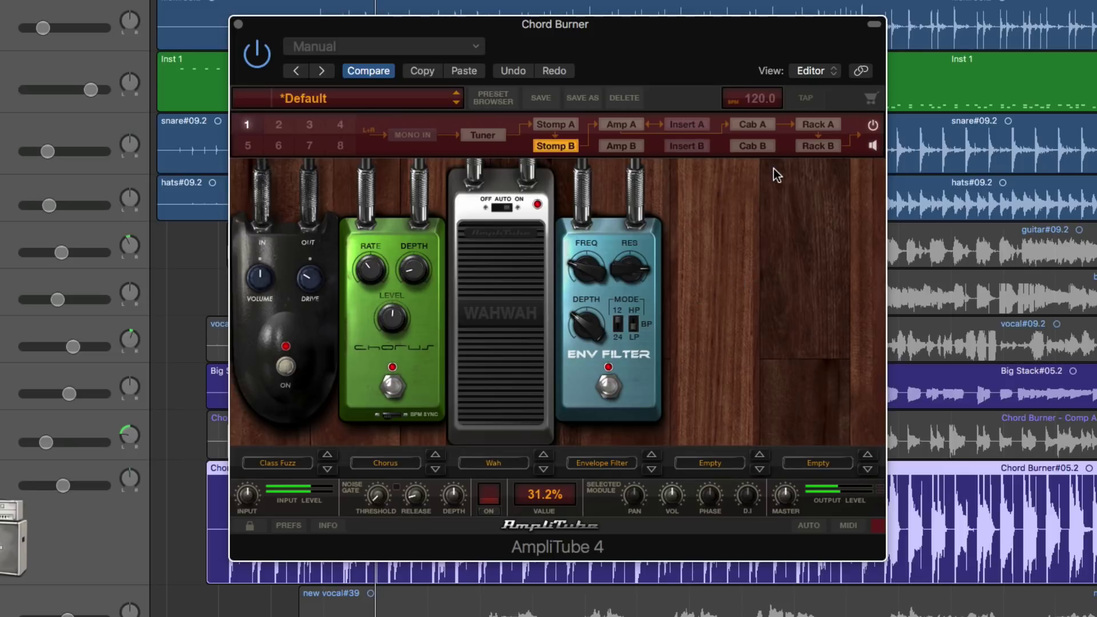
View the Amp A, Cab A and Rack A modules in turn.
left_click(624, 127)
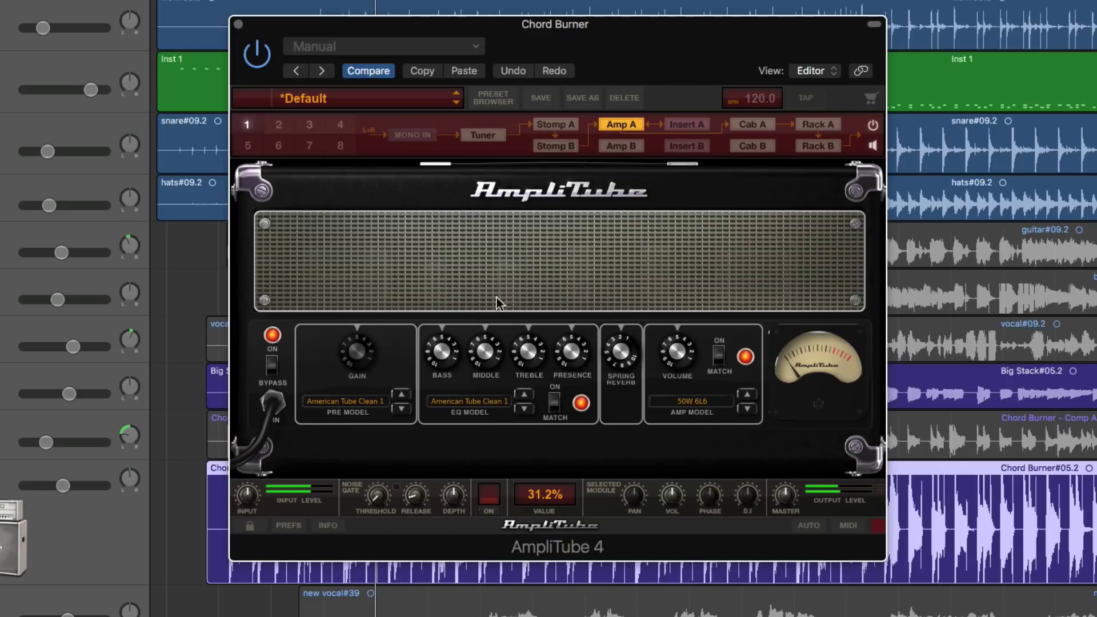
left_click(749, 124)
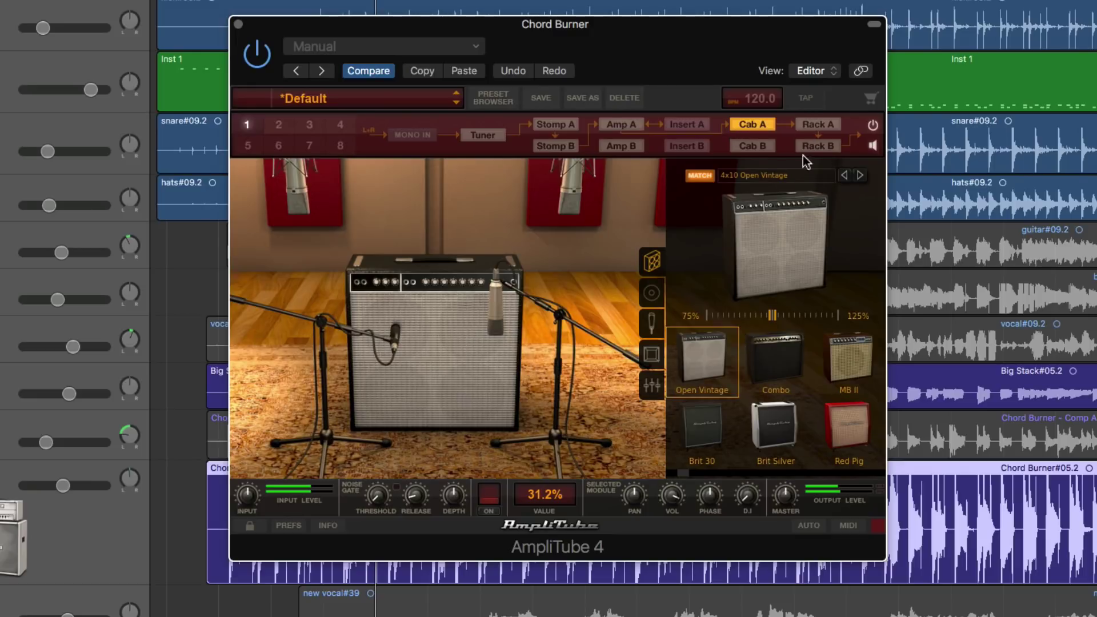
left_click(819, 126)
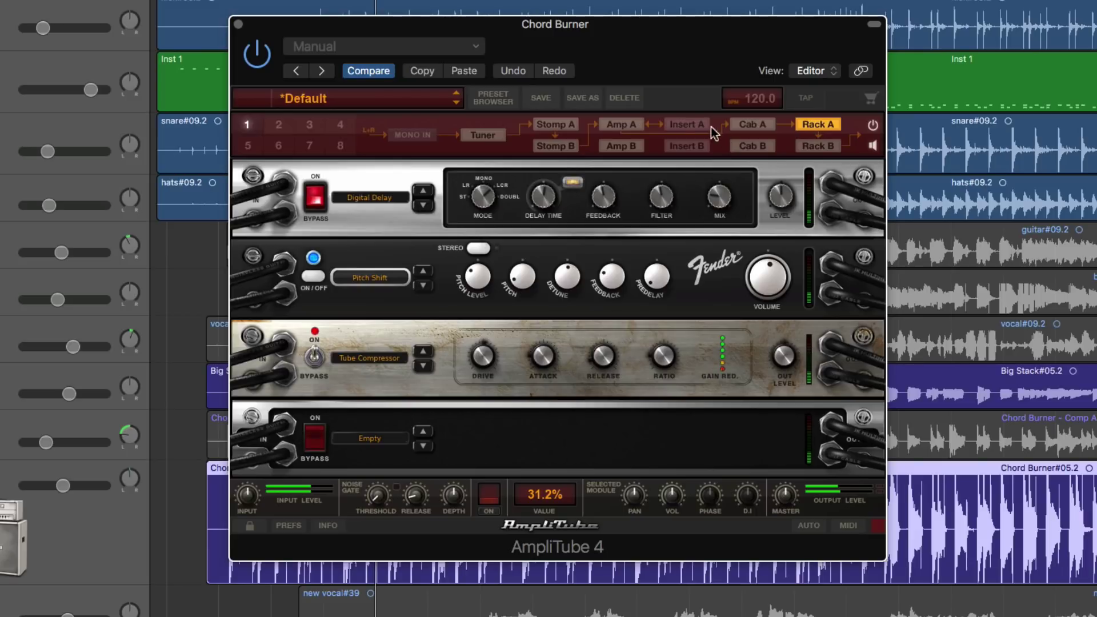
Compare the Rack A effects with the Stomp A pedalboard by viewing the two modules alternately.
left_click(693, 127)
left_click(822, 126)
left_click(554, 124)
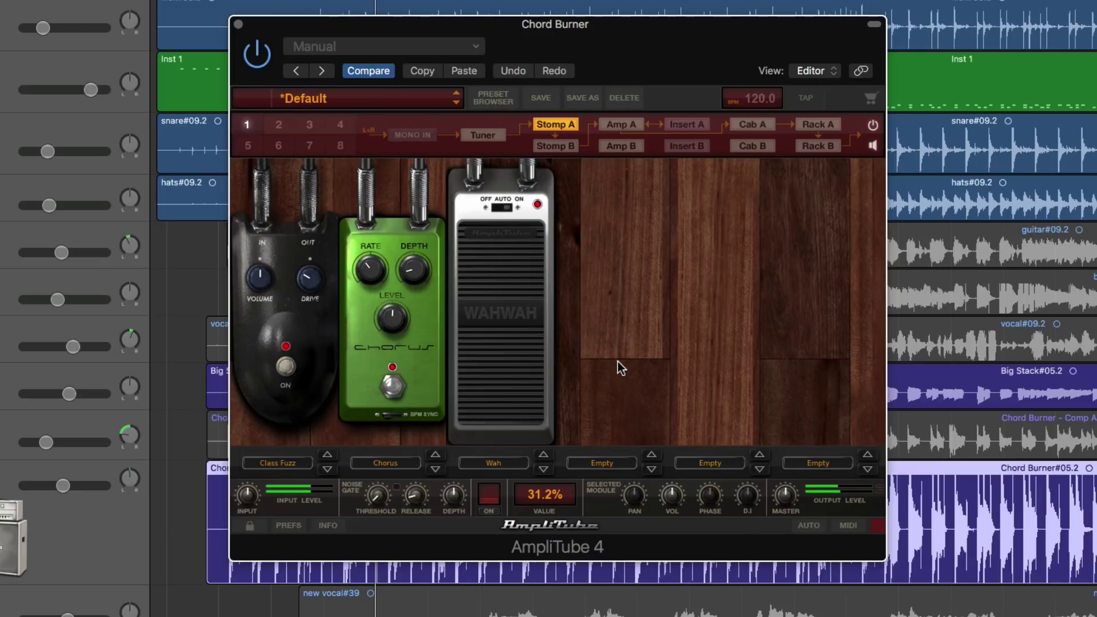
left_click(809, 125)
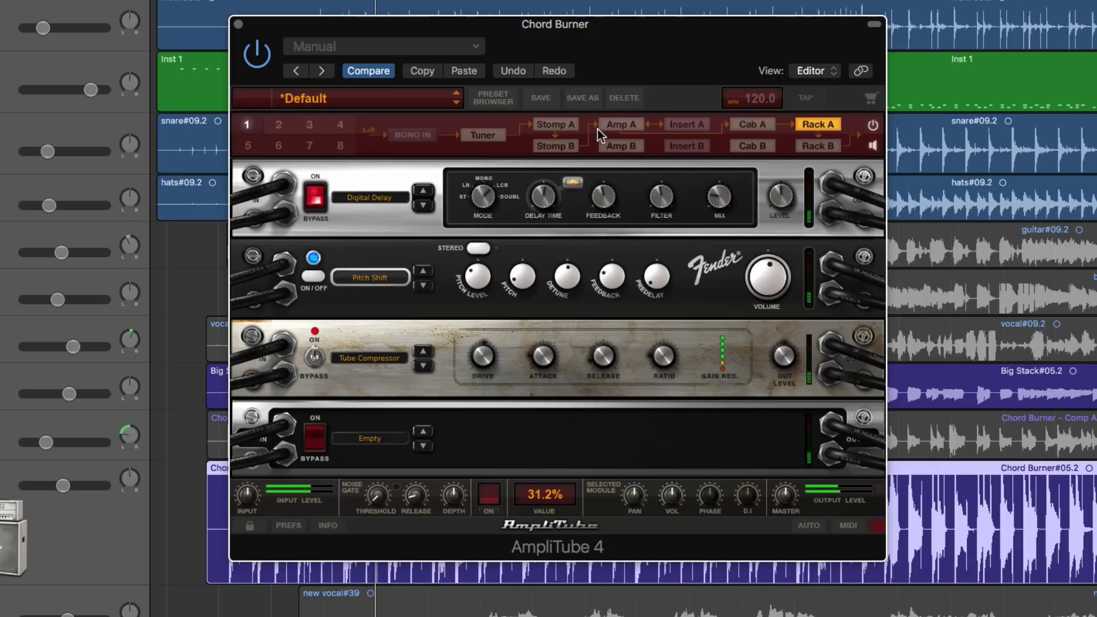
left_click(557, 126)
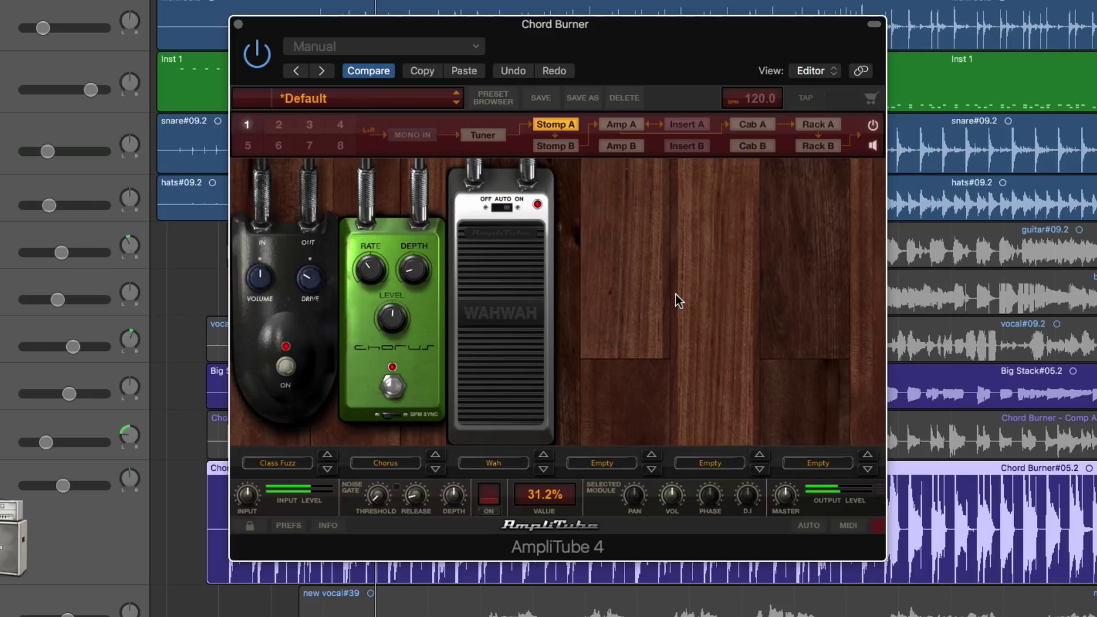
left_click(812, 123)
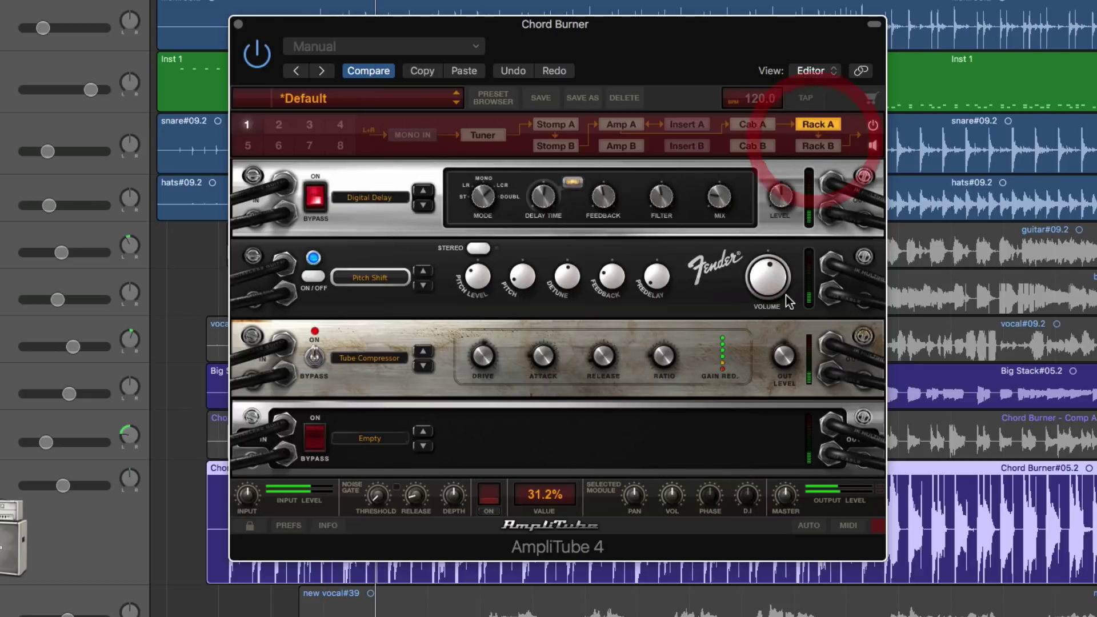
left_click(571, 129)
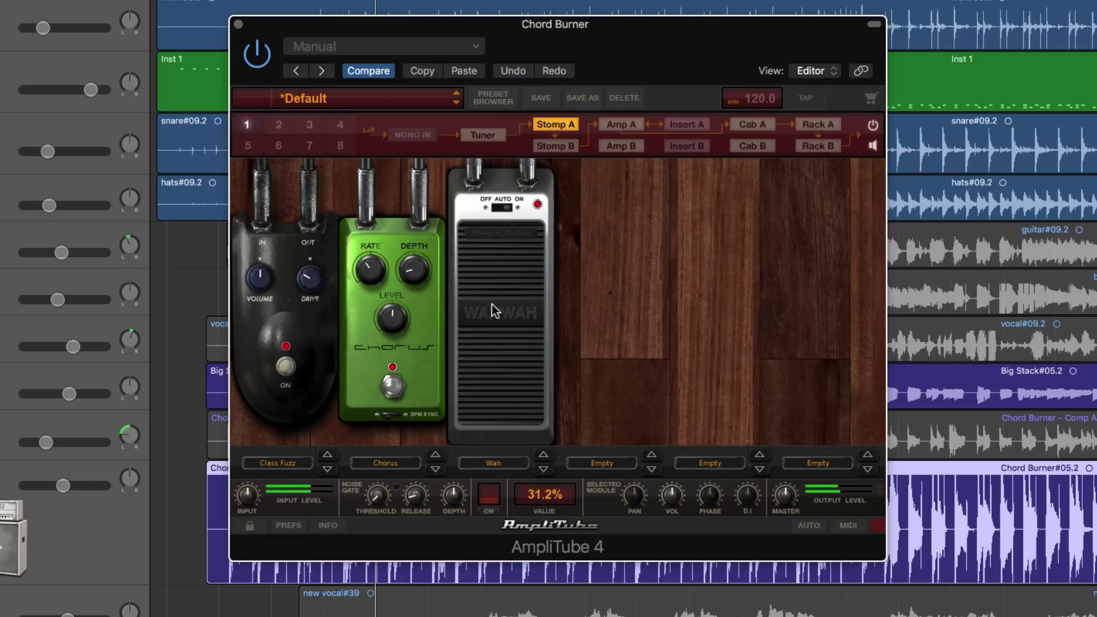
Check which model preset and settings-copy options the Amp A amplifier offers.
left_click(623, 125)
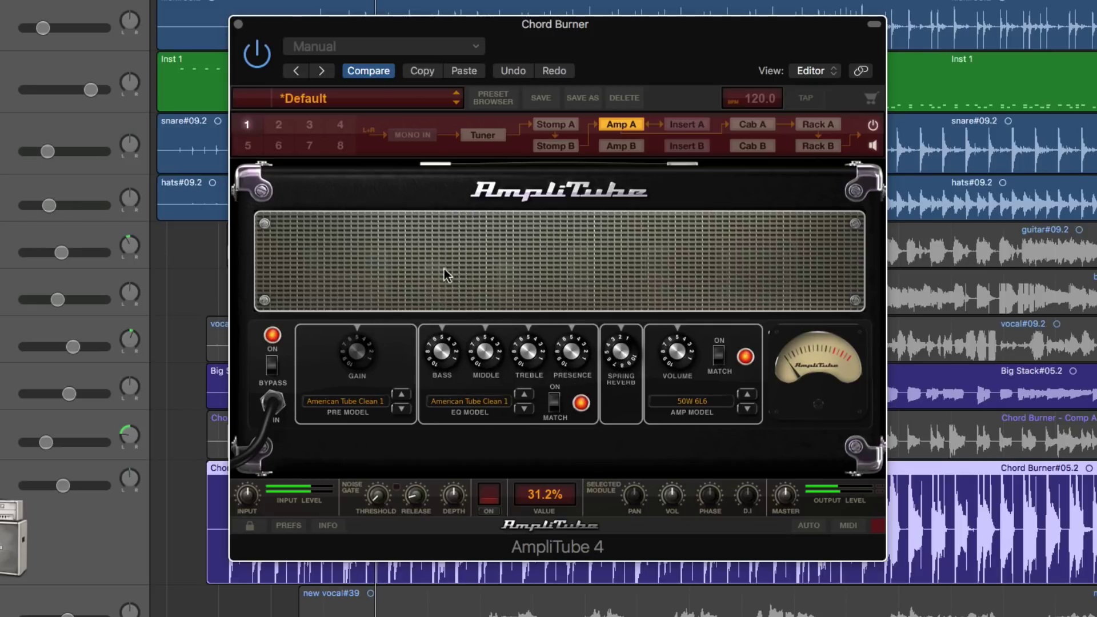
right_click(544, 250)
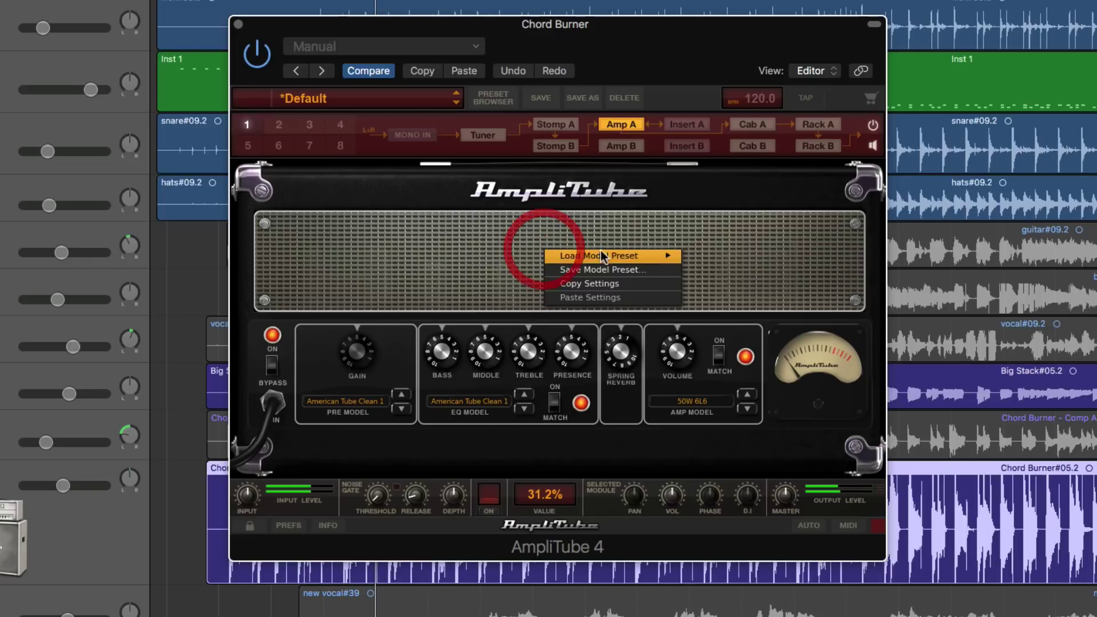
left_click(487, 252)
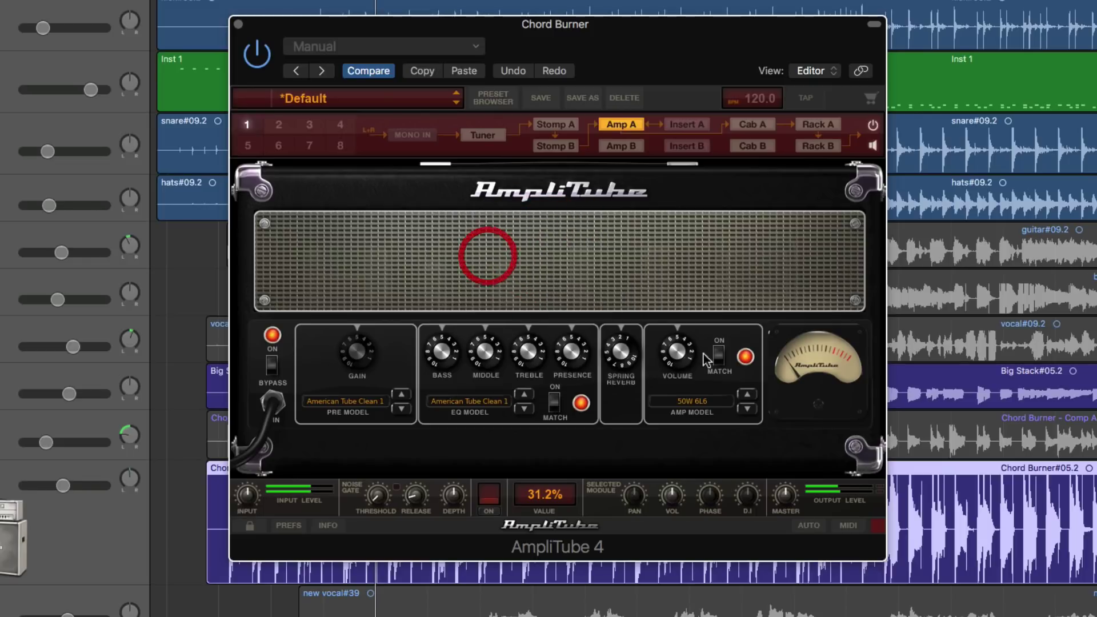
Examine the automation parameter slots available for Amp A's Spring Reverb control.
right_click(622, 357)
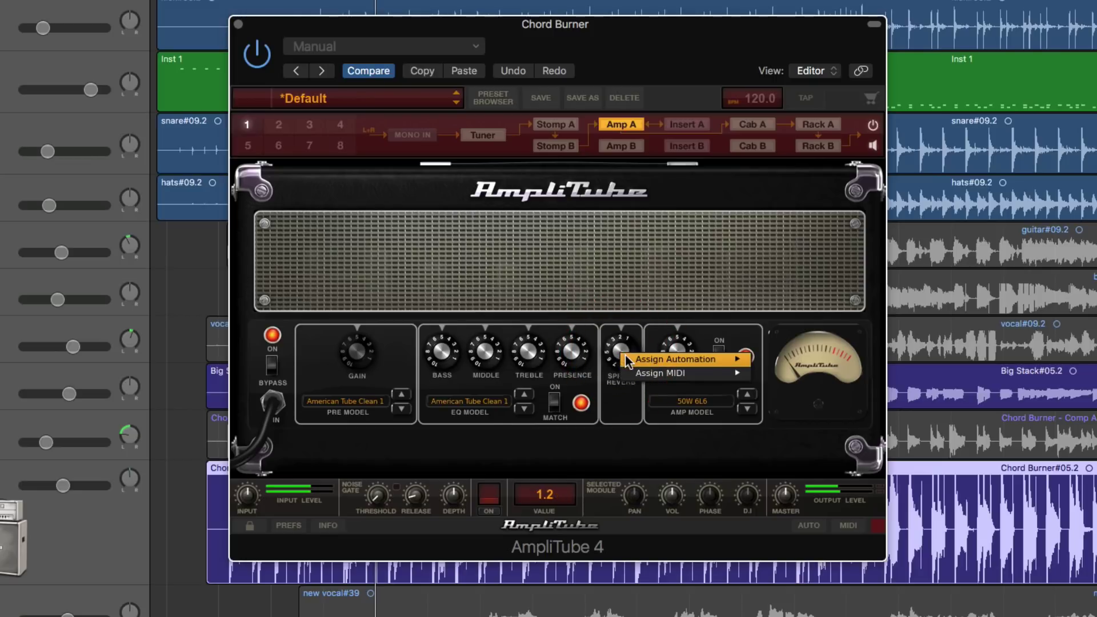
mouse_move(720, 359)
mouse_move(787, 362)
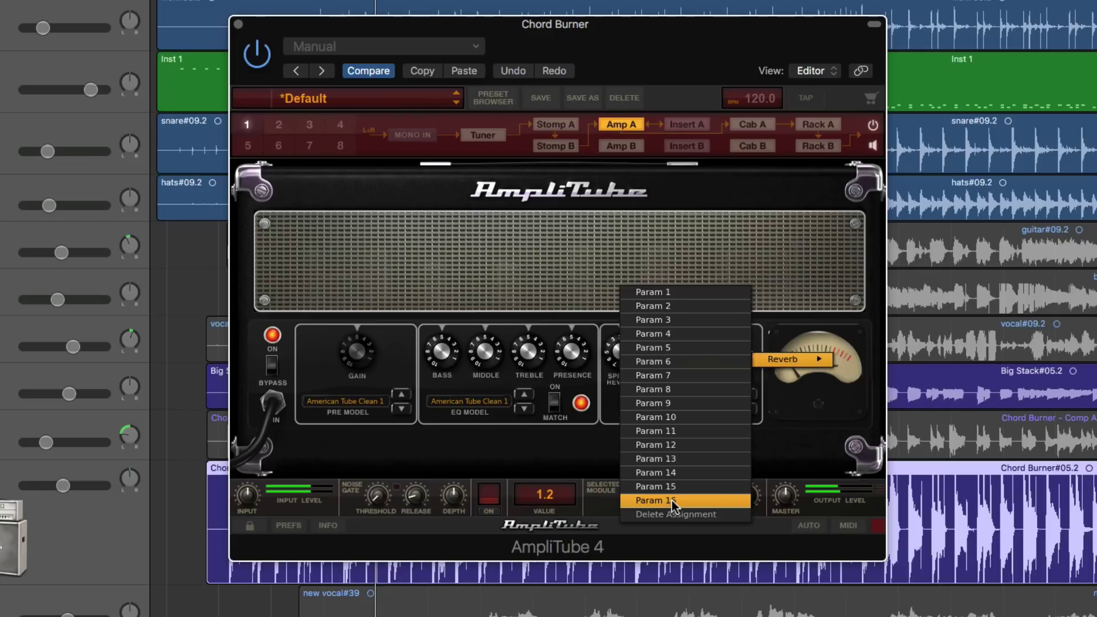
left_click(646, 255)
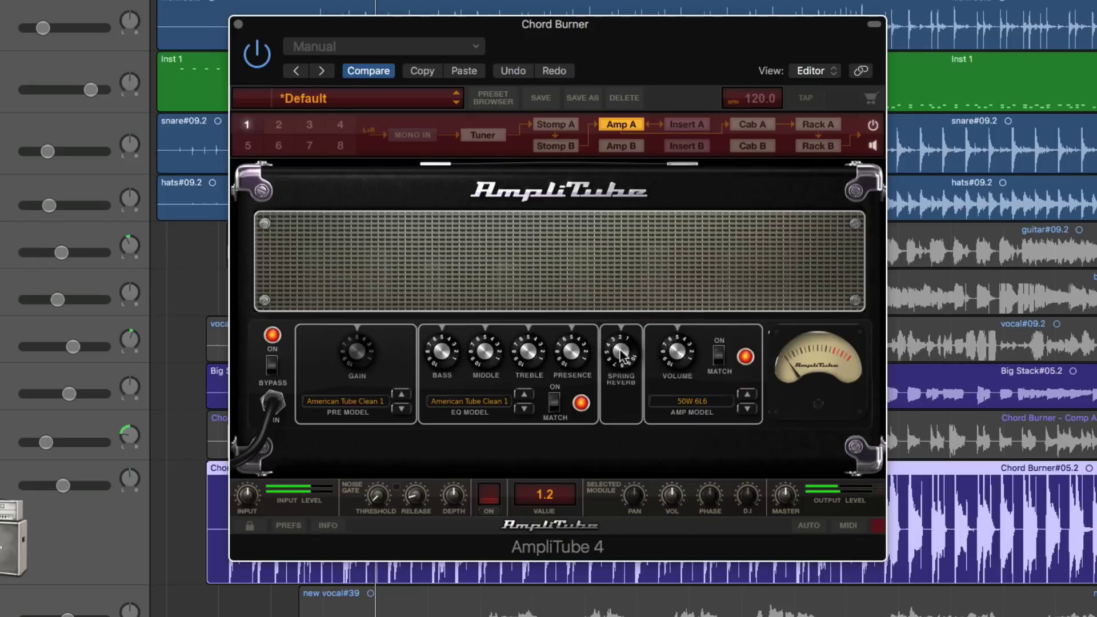
right_click(622, 357)
mouse_move(673, 362)
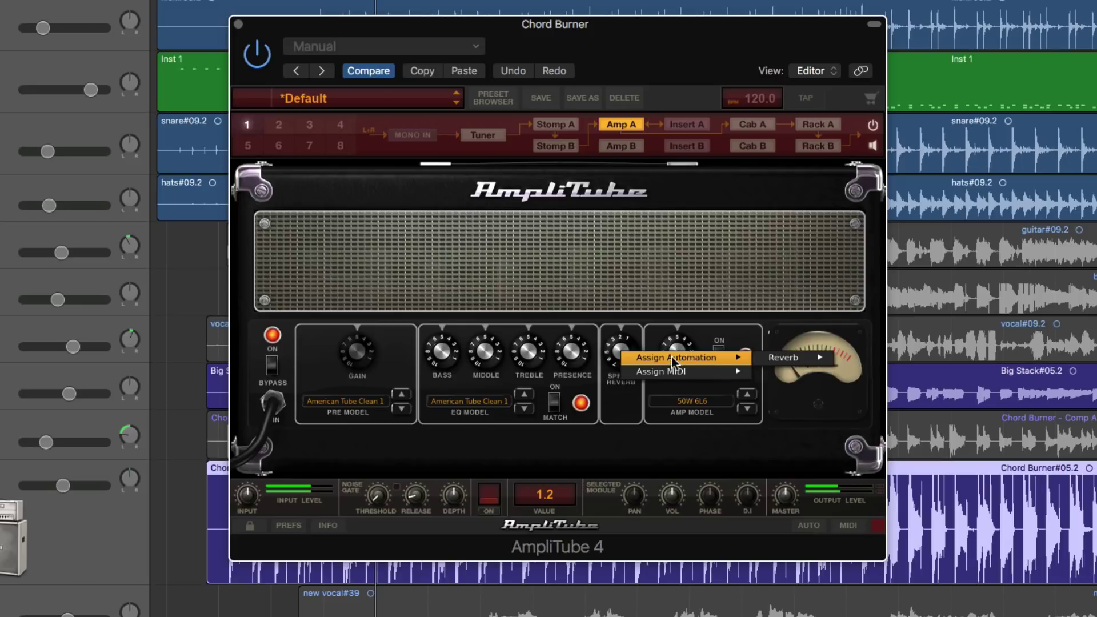
mouse_move(781, 356)
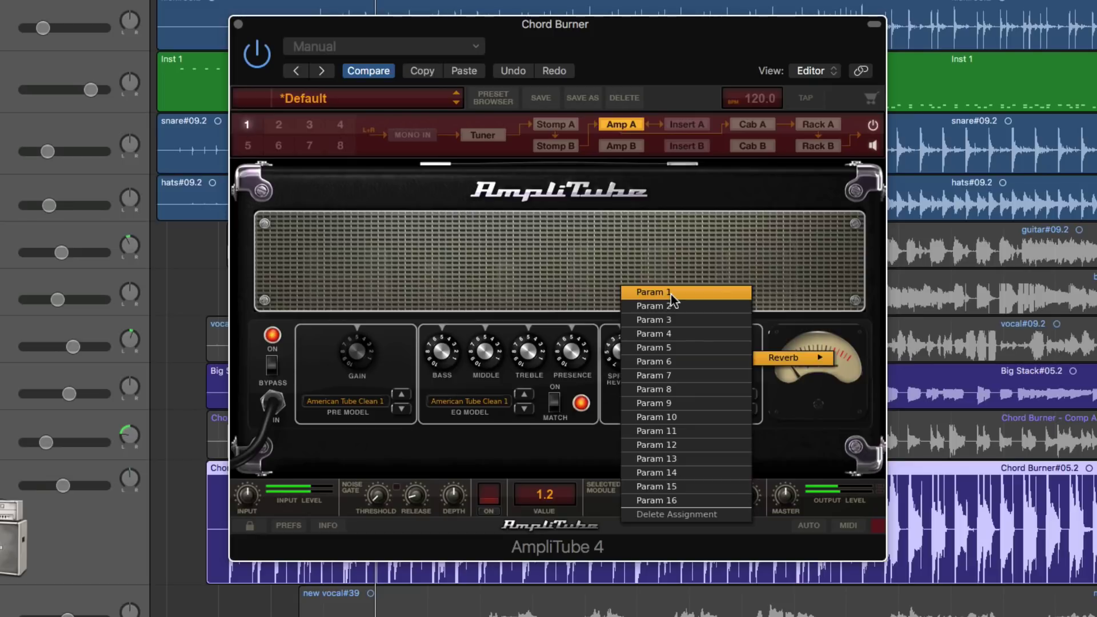
left_click(637, 274)
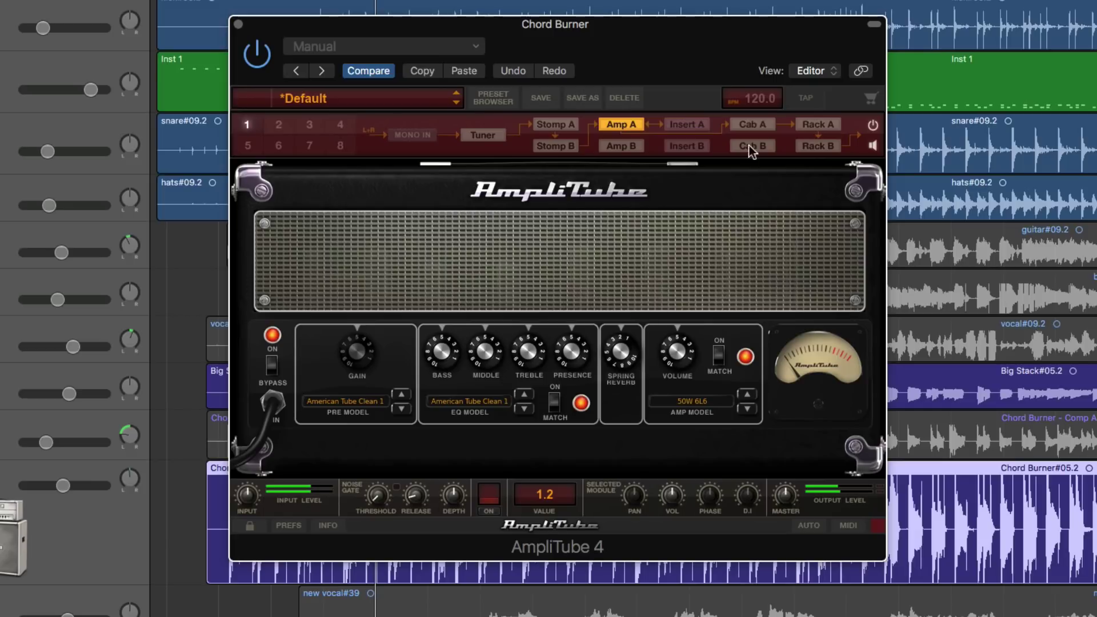
Examine the automation and MIDI assignment options for the Digital Delay's Feedback control in Rack A.
left_click(818, 124)
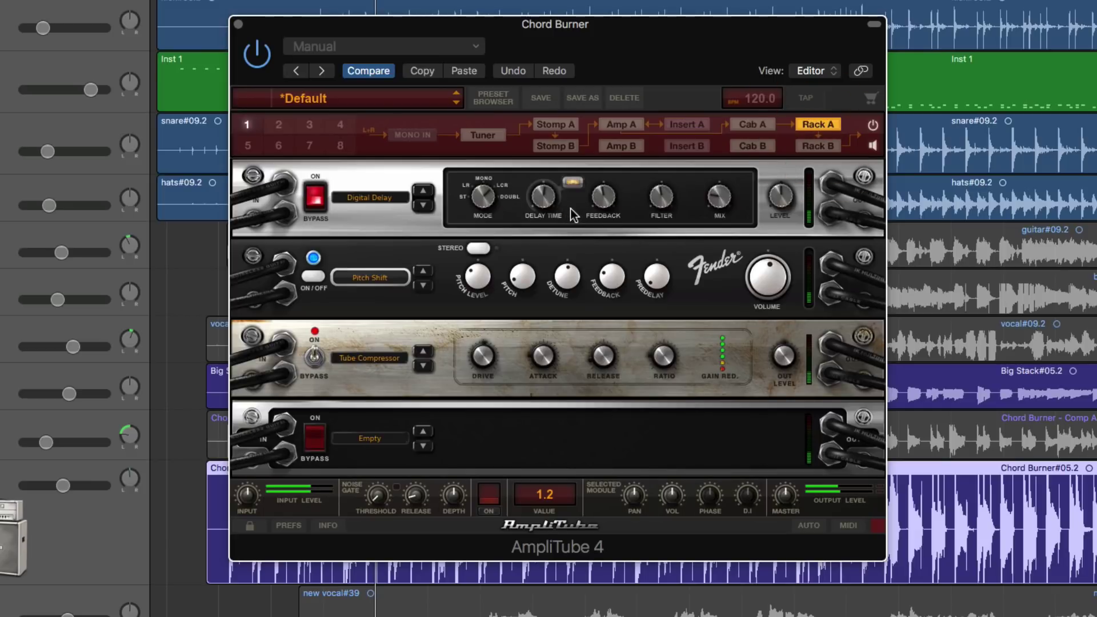
right_click(604, 198)
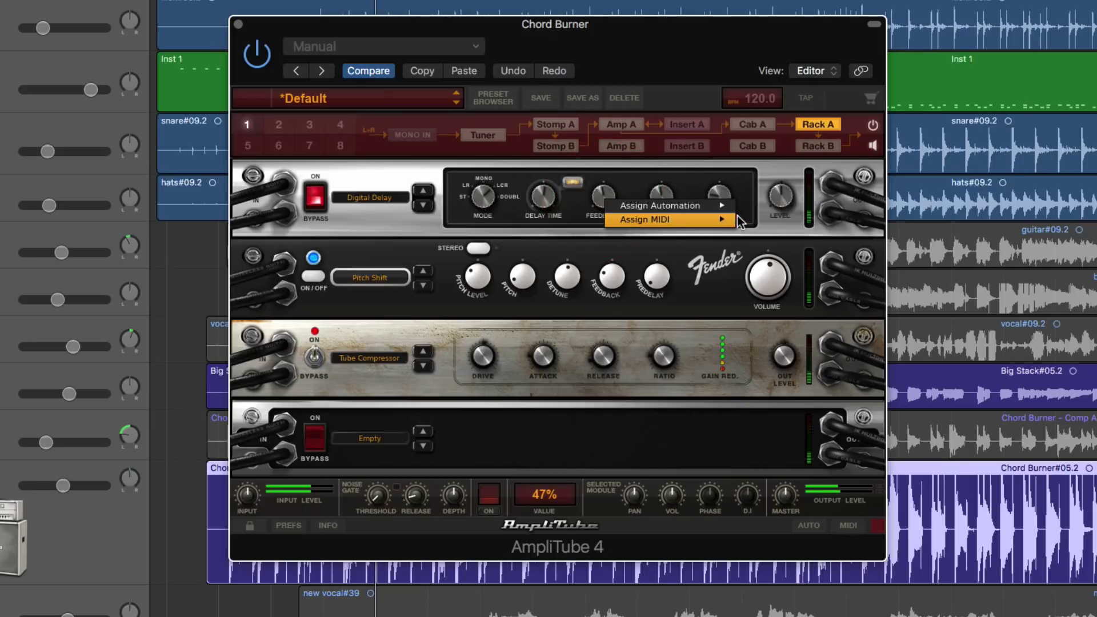
mouse_move(705, 207)
mouse_move(787, 208)
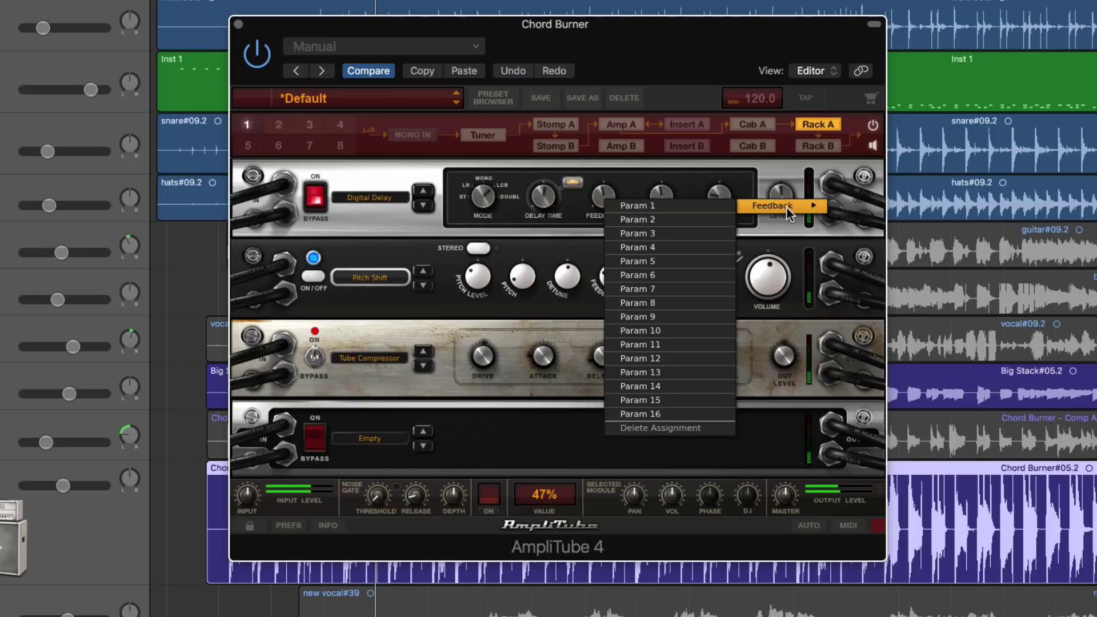
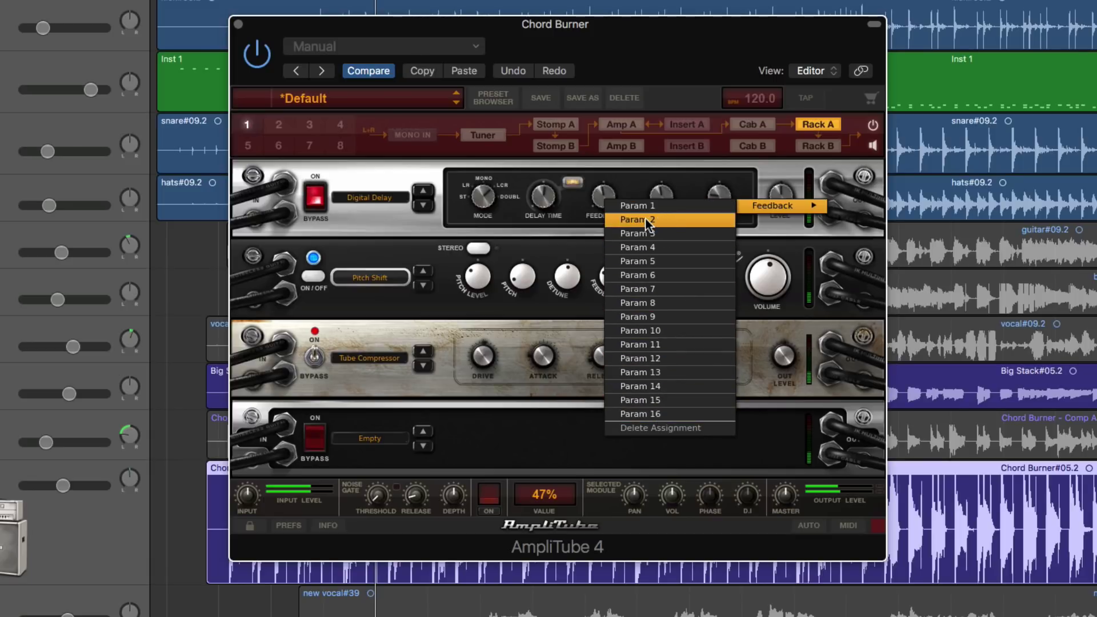
left_click(642, 177)
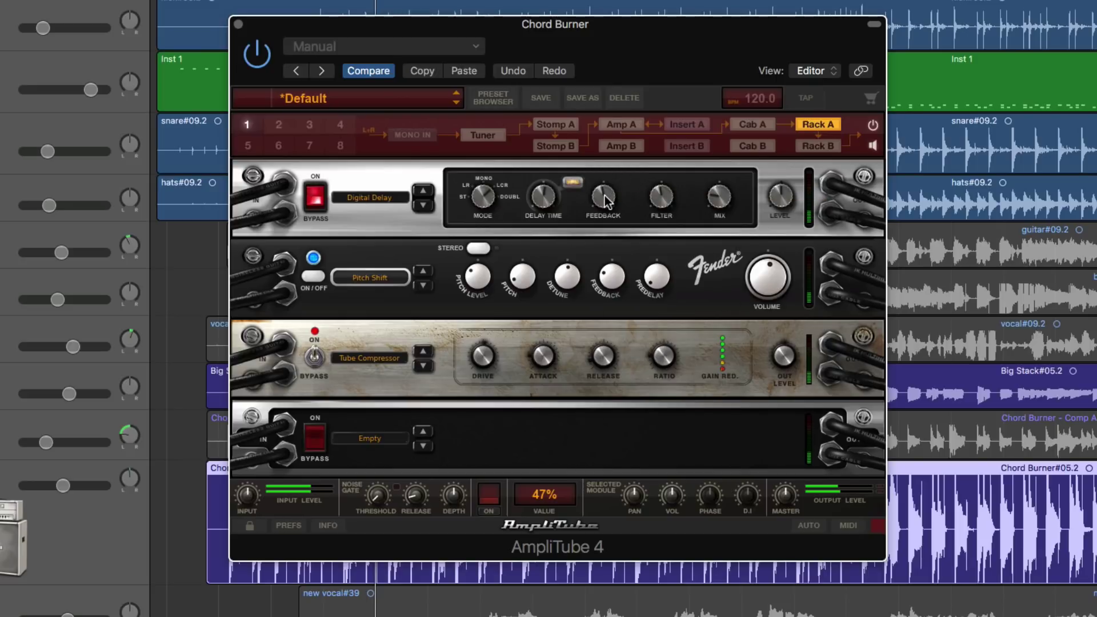
right_click(605, 198)
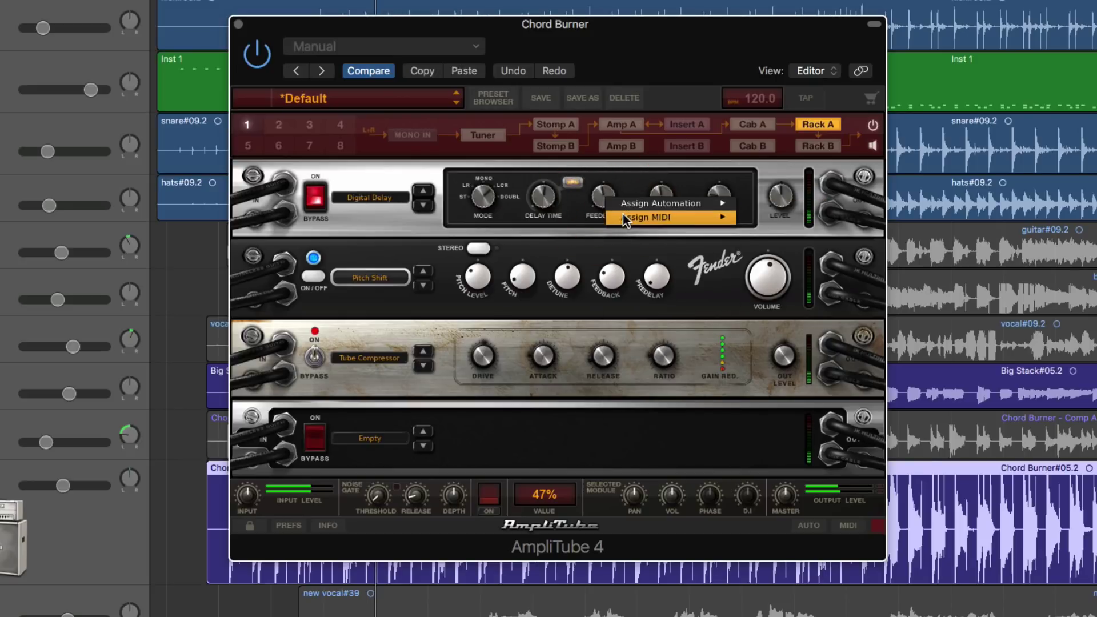
mouse_move(624, 218)
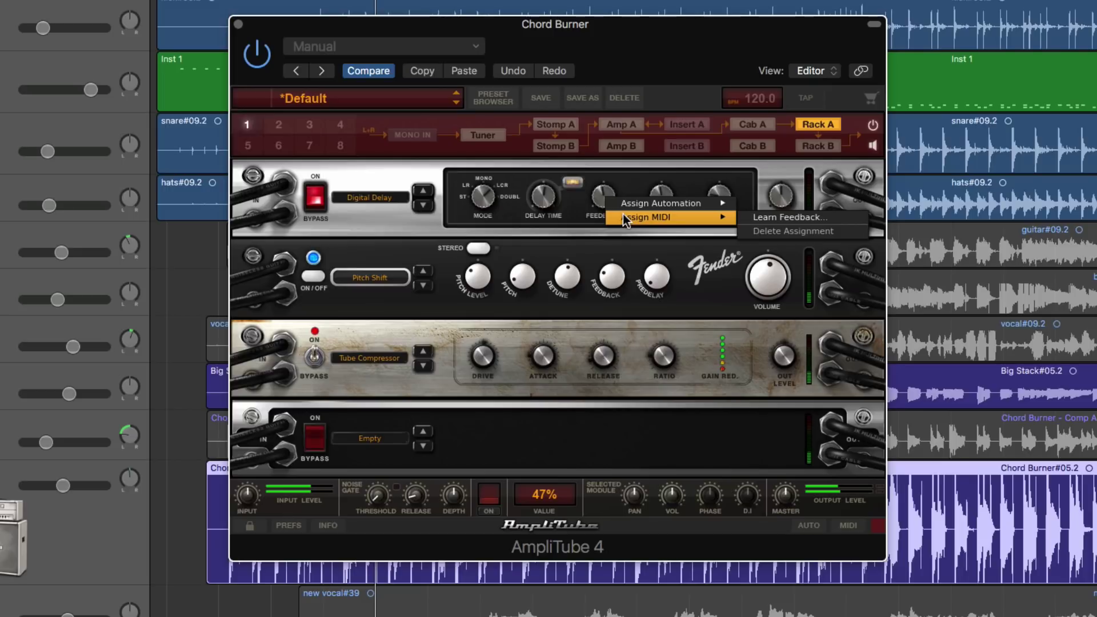
left_click(566, 125)
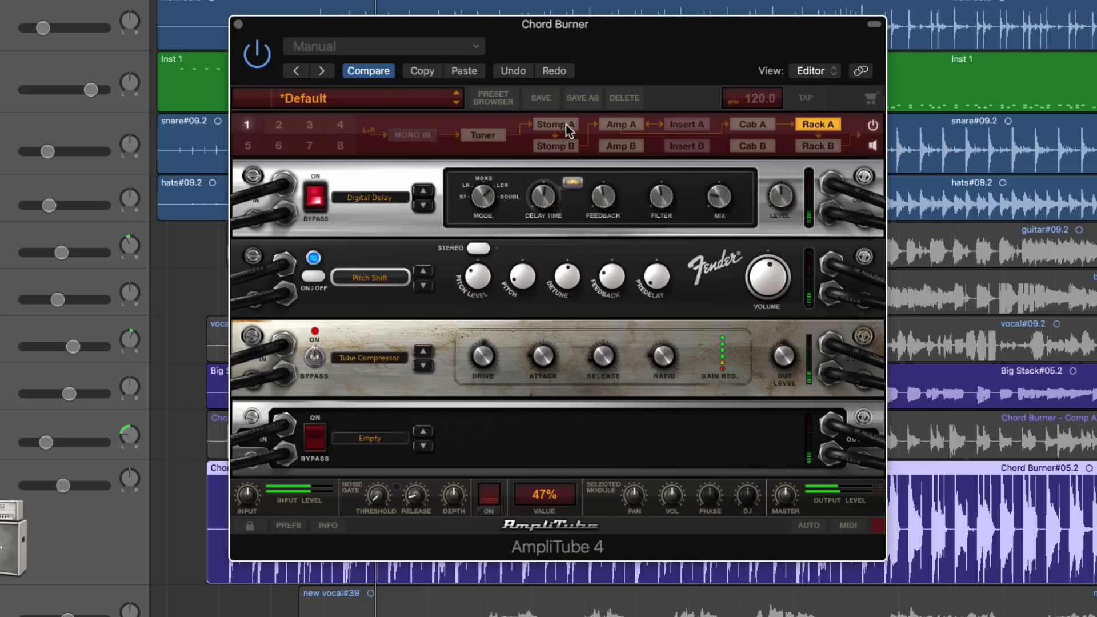
Set the Wah pedal's position in Stomp A to 73.44%.
left_click(566, 124)
left_click_drag(495, 308, 506, 260)
left_click(504, 290)
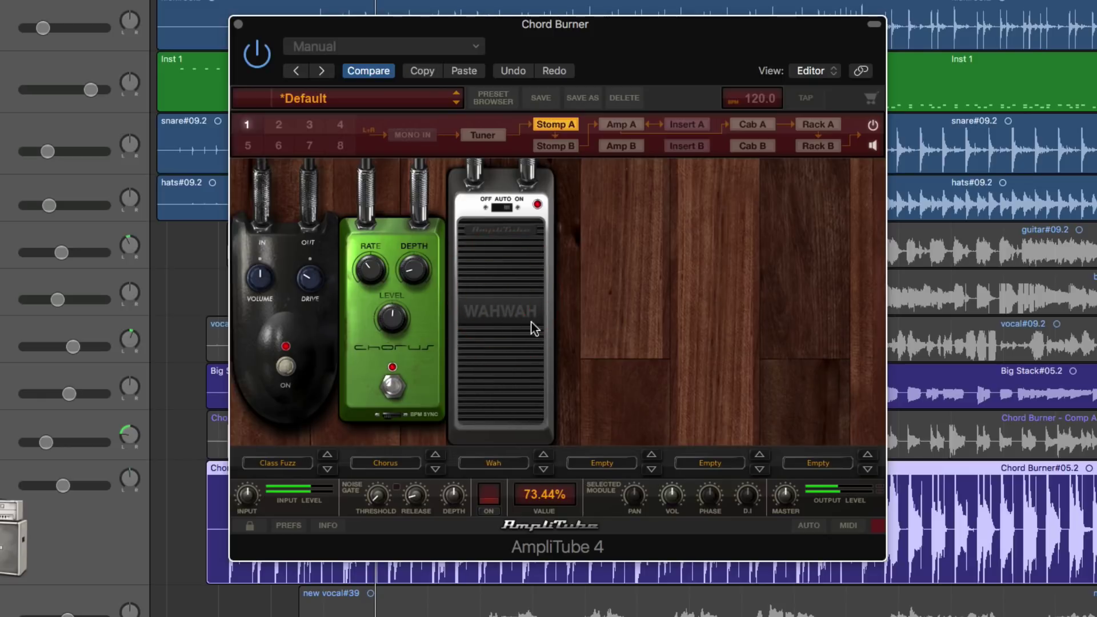
Try MIDI Learn on the Wah pedal, cancel it, and set the pedal's position to 87.50%.
right_click(489, 288)
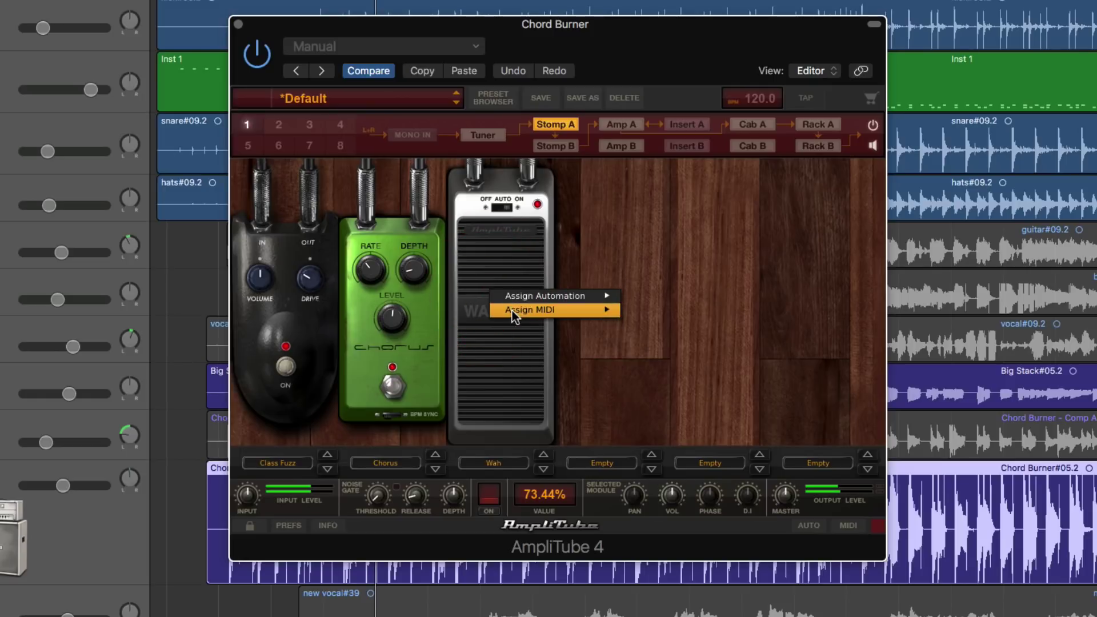
mouse_move(530, 311)
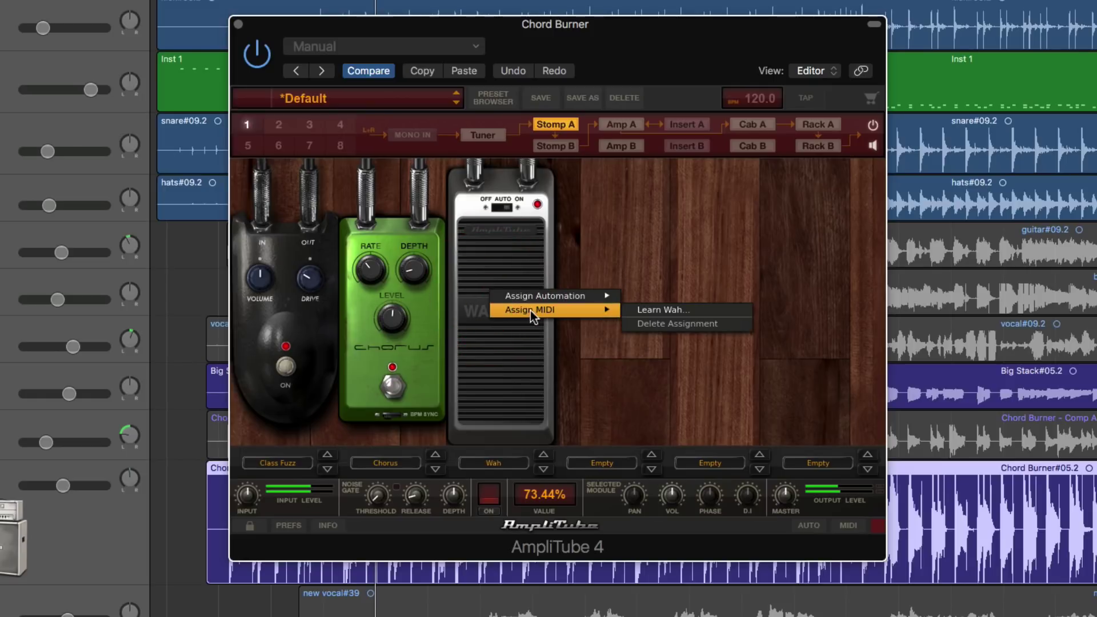
left_click(664, 309)
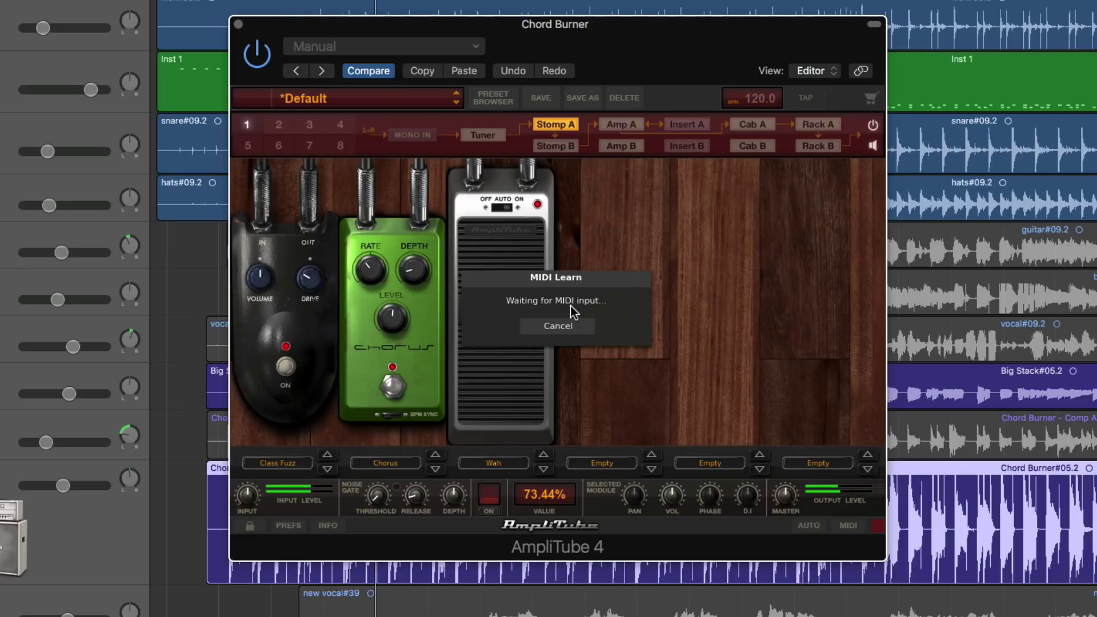
left_click(563, 325)
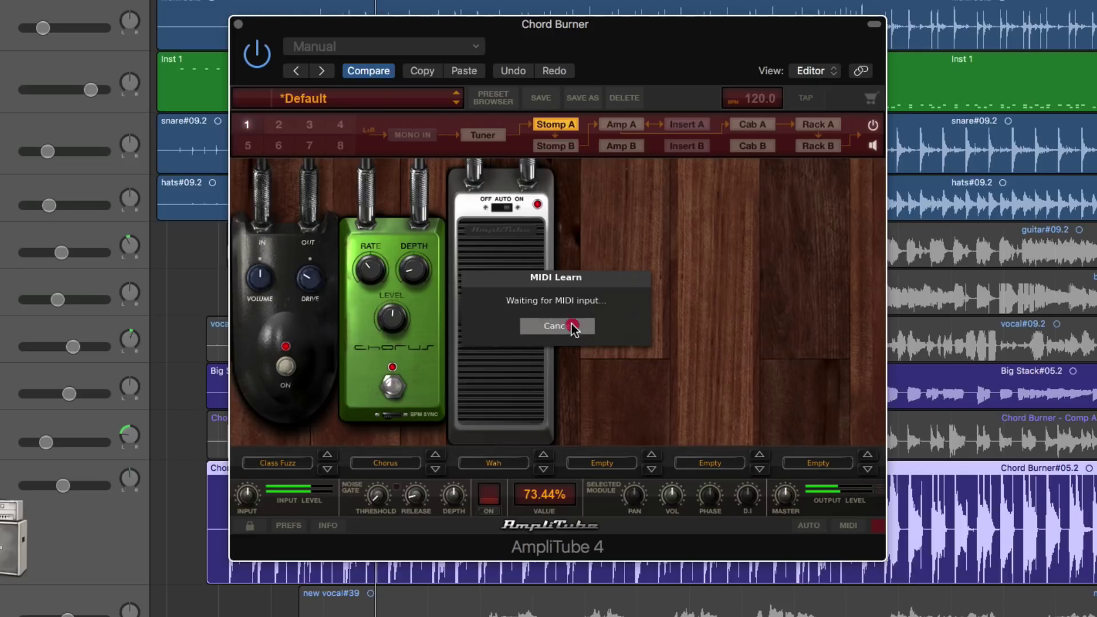
left_click_drag(522, 327, 518, 284)
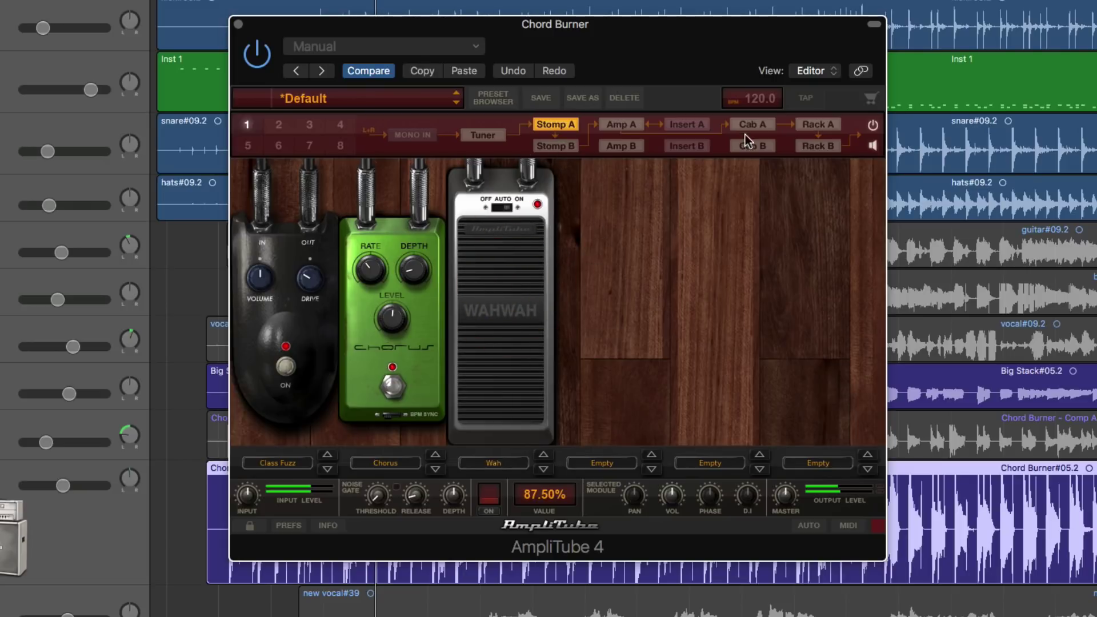
View Rack A again, and examine the automation parameter slots for Amp A's Volume control.
left_click(822, 125)
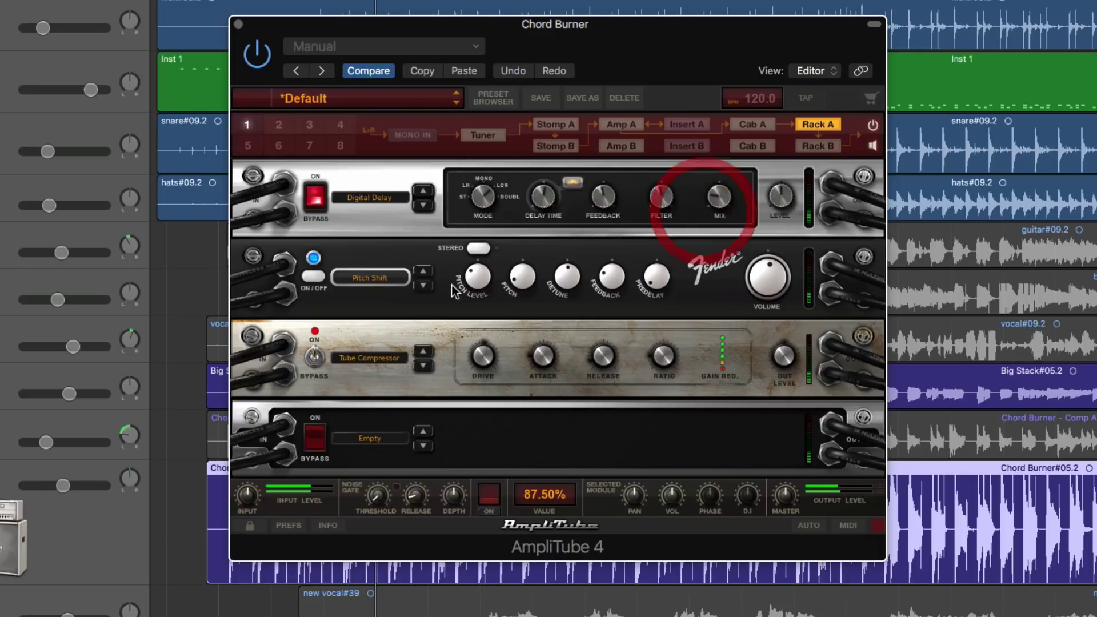
left_click(614, 124)
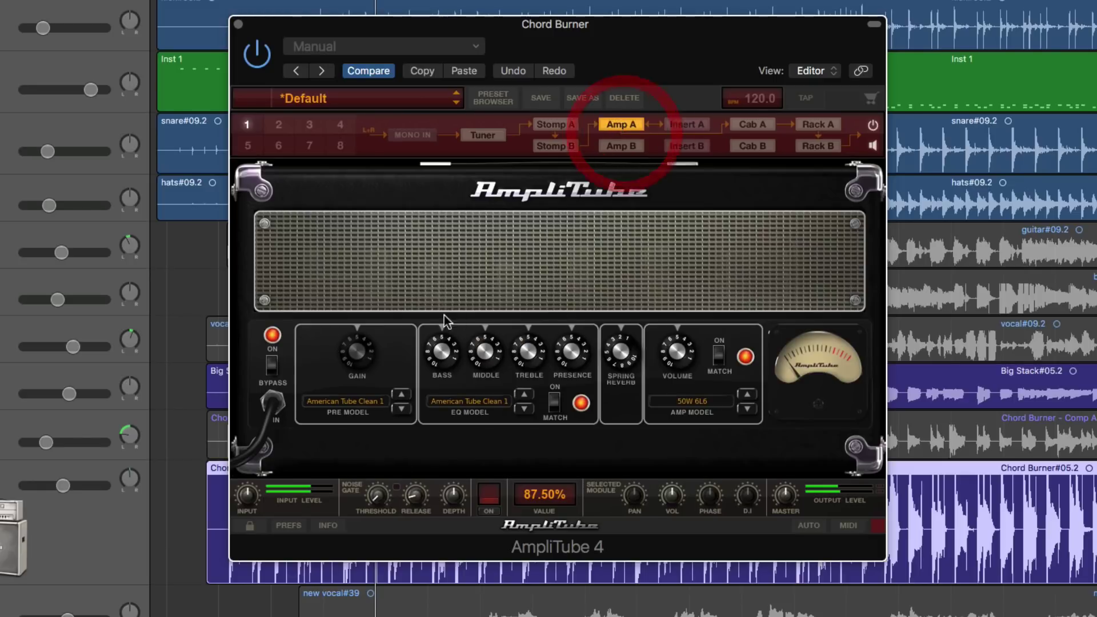
right_click(679, 357)
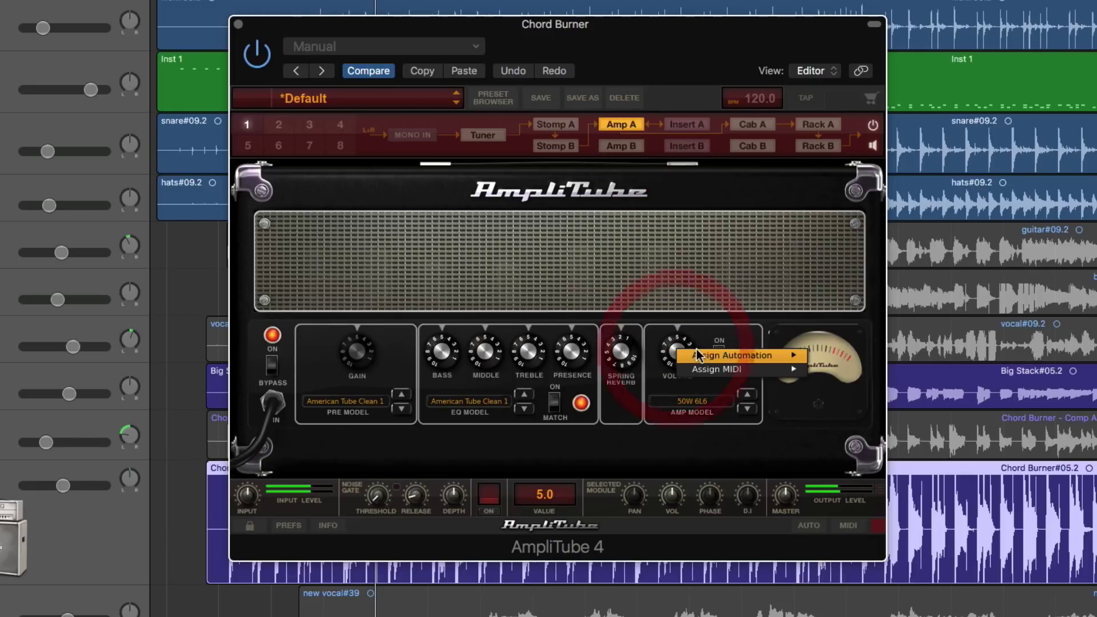
mouse_move(698, 355)
mouse_move(657, 355)
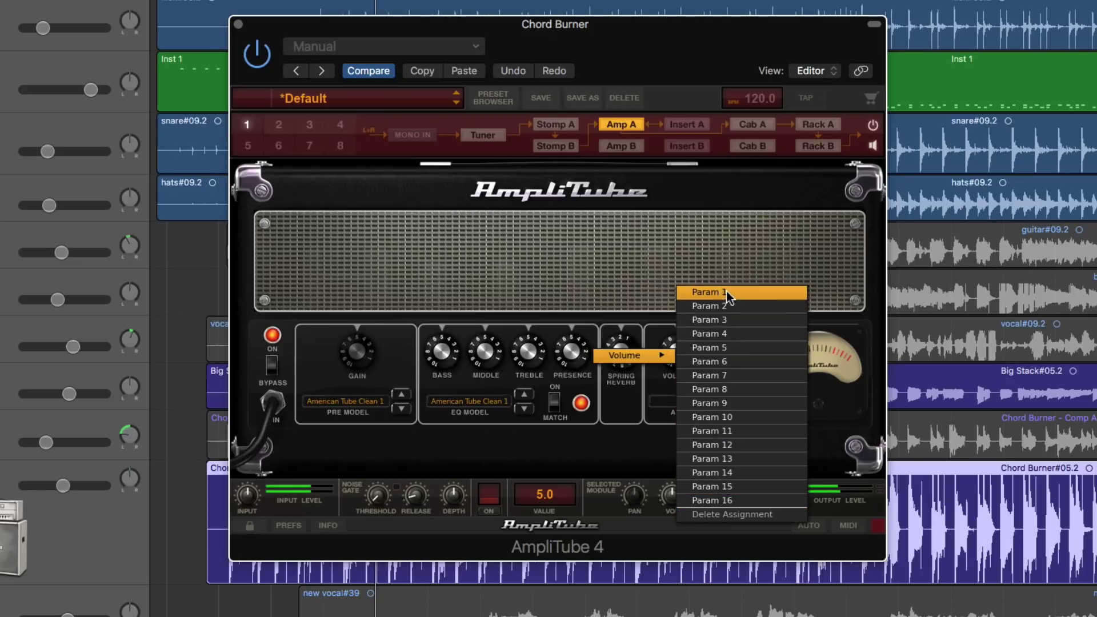
left_click(629, 288)
Try MIDI Learn on Amp A's Spring Reverb control and cancel it.
right_click(622, 355)
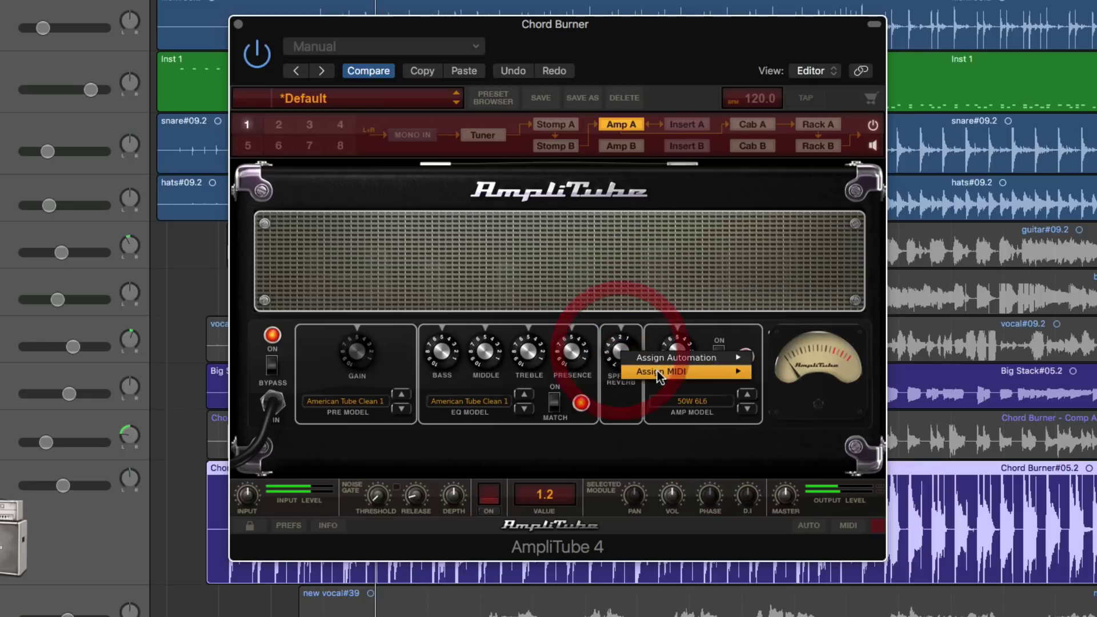
mouse_move(657, 371)
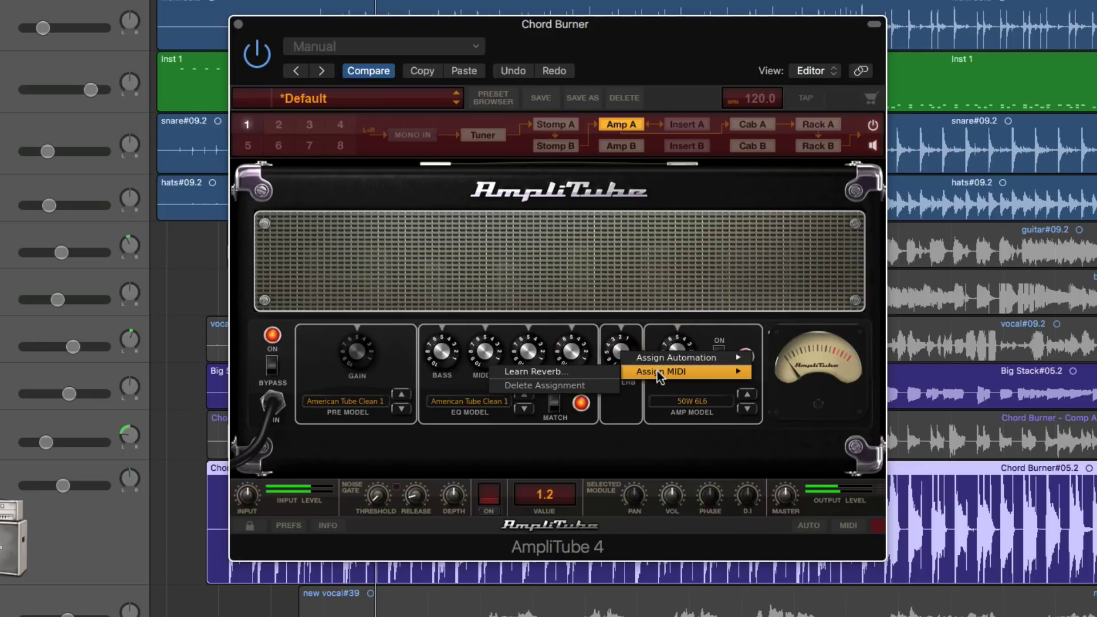
left_click(557, 372)
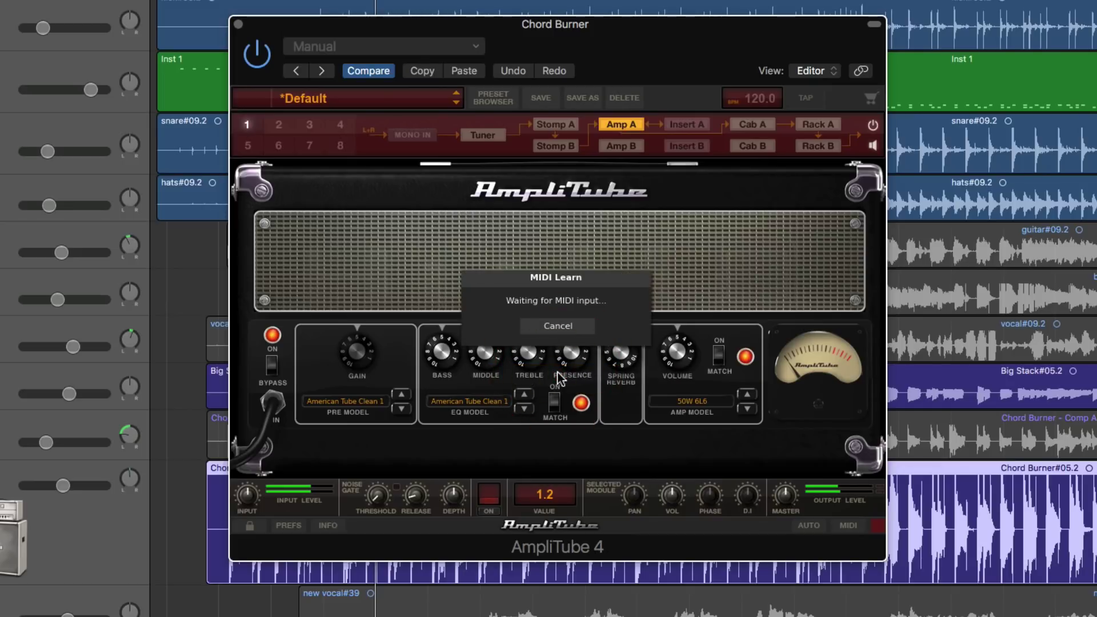
left_click(564, 327)
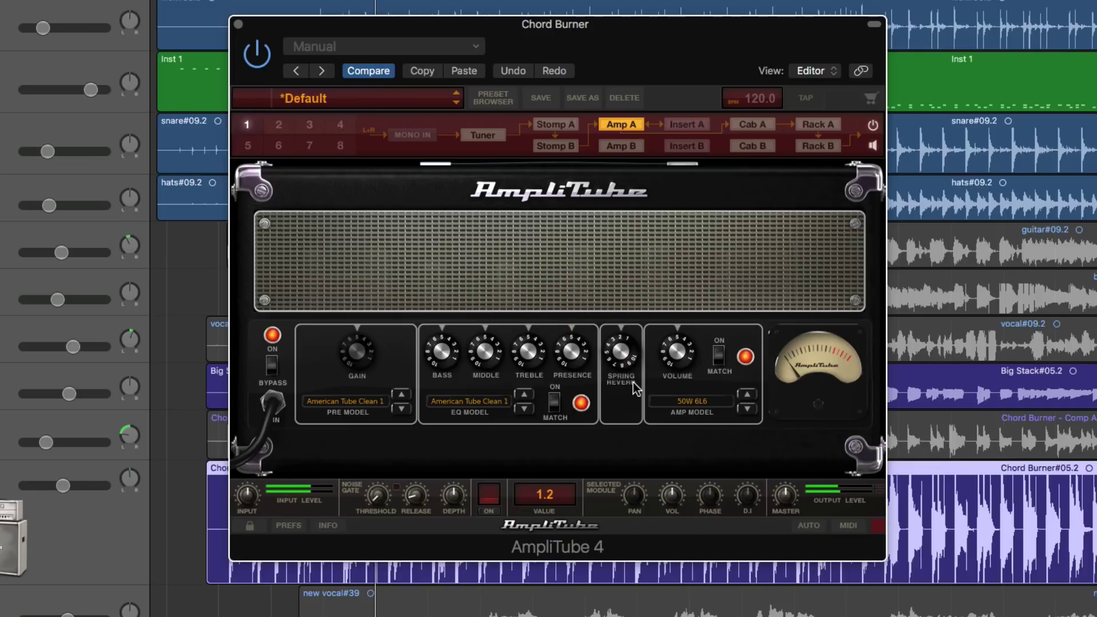
View the Stomp A, Amp A and Rack A modules in turn.
left_click(556, 124)
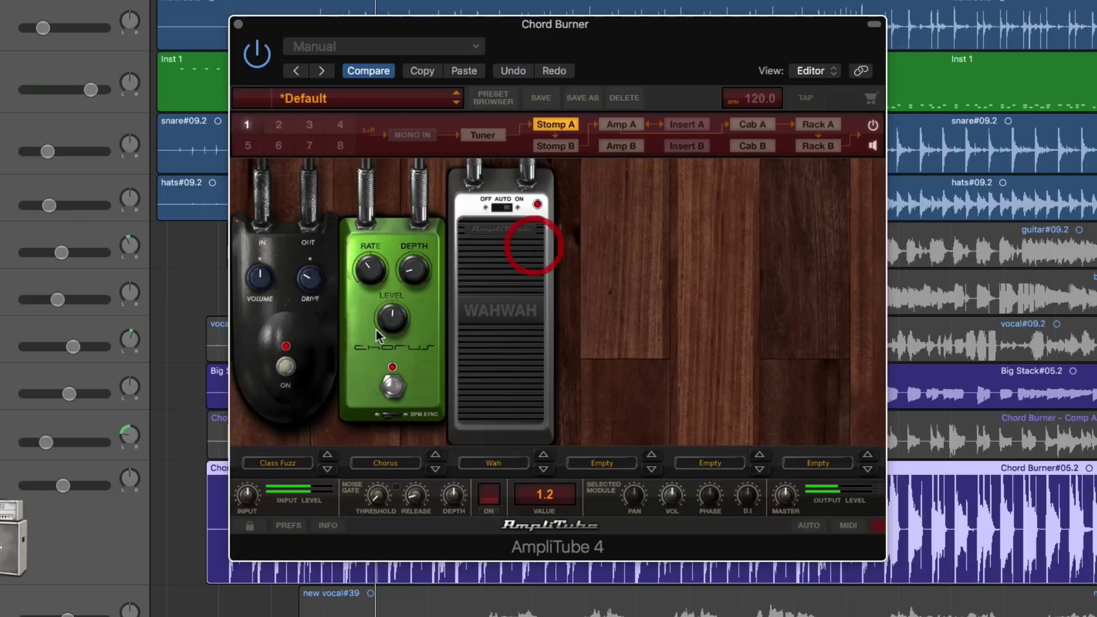
left_click(628, 126)
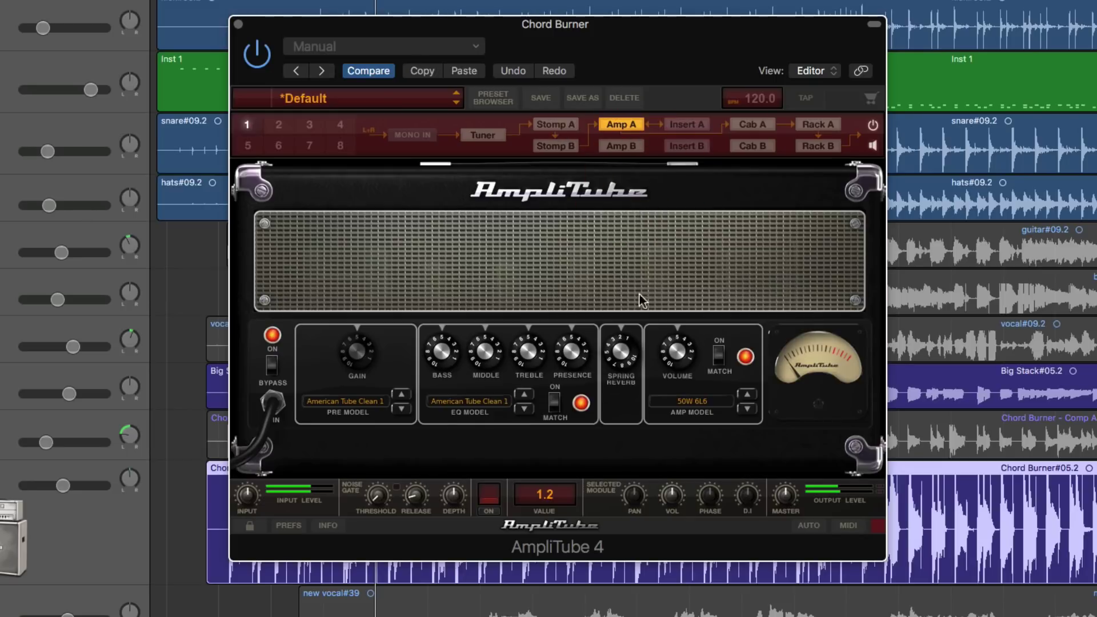
left_click(800, 127)
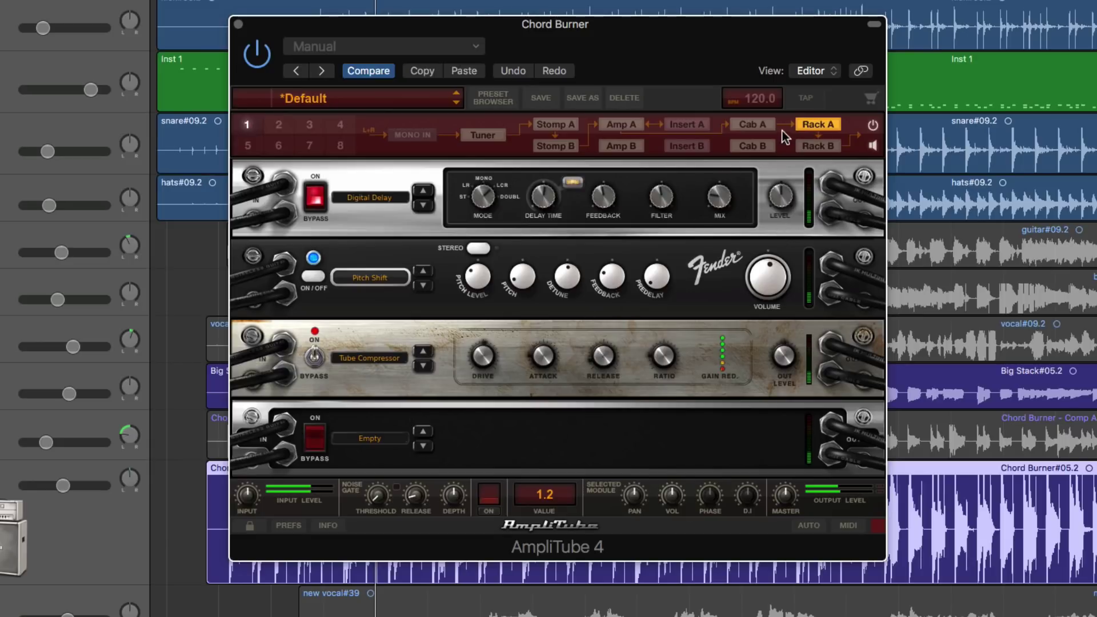
View Cab A and examine the model preset and settings options for the cabinet.
left_click(757, 125)
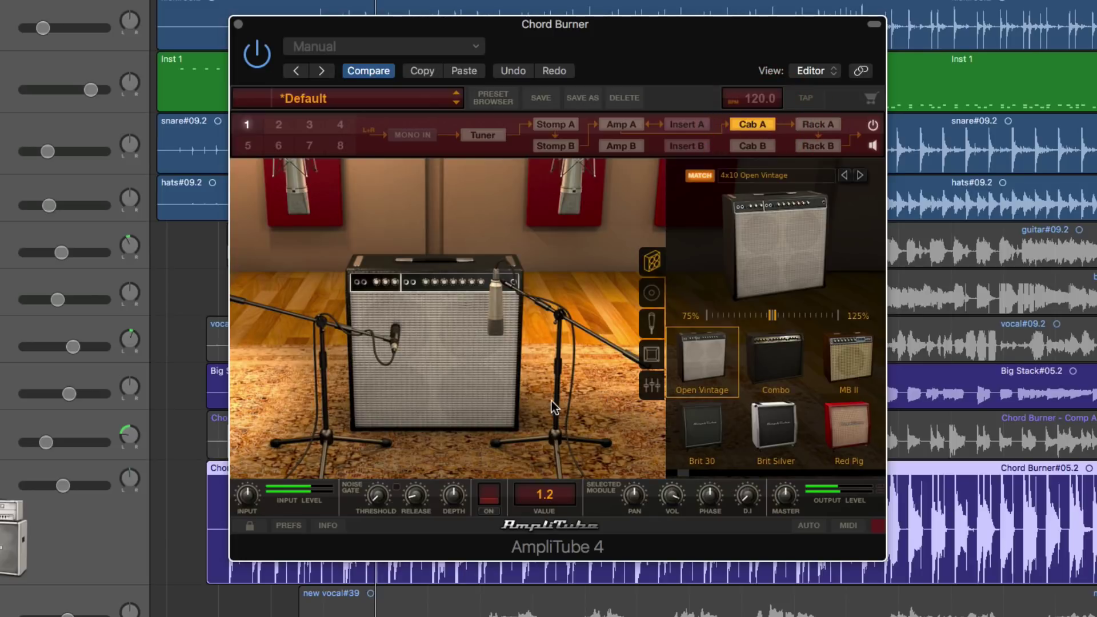
right_click(561, 200)
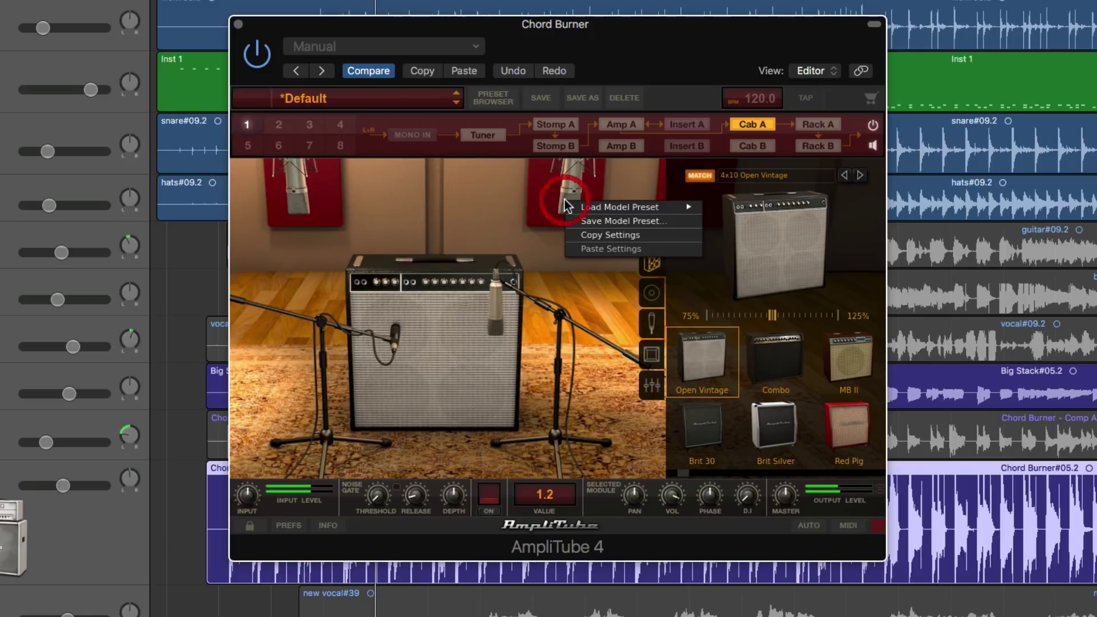
left_click(451, 237)
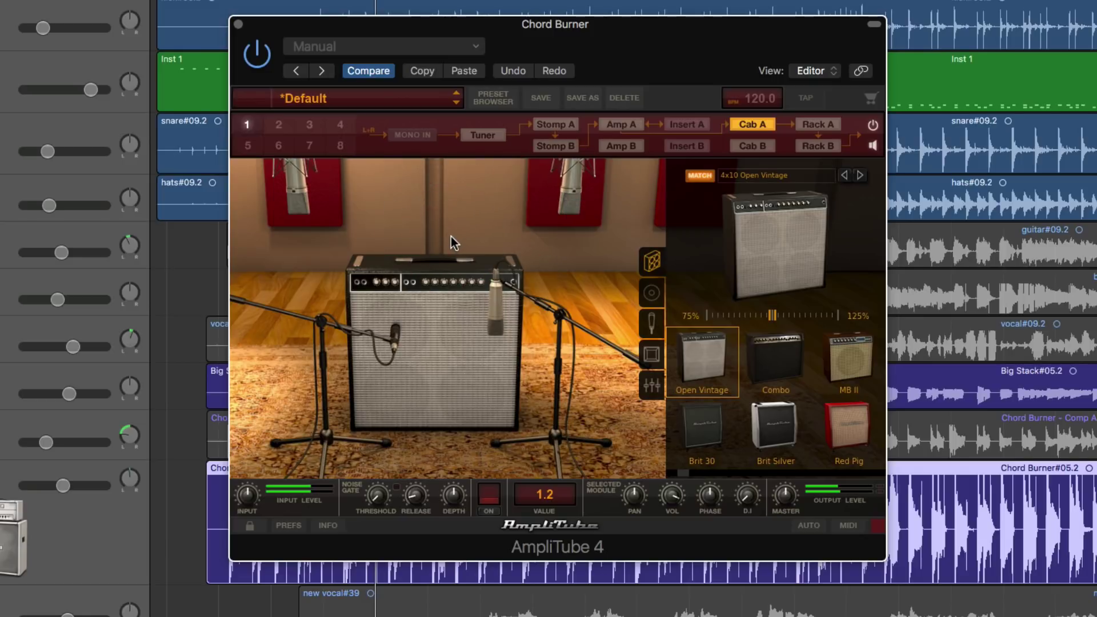
Show Cab A's microphone mixer and examine the Mic 1 and Mic 2 channel controls.
left_click(650, 386)
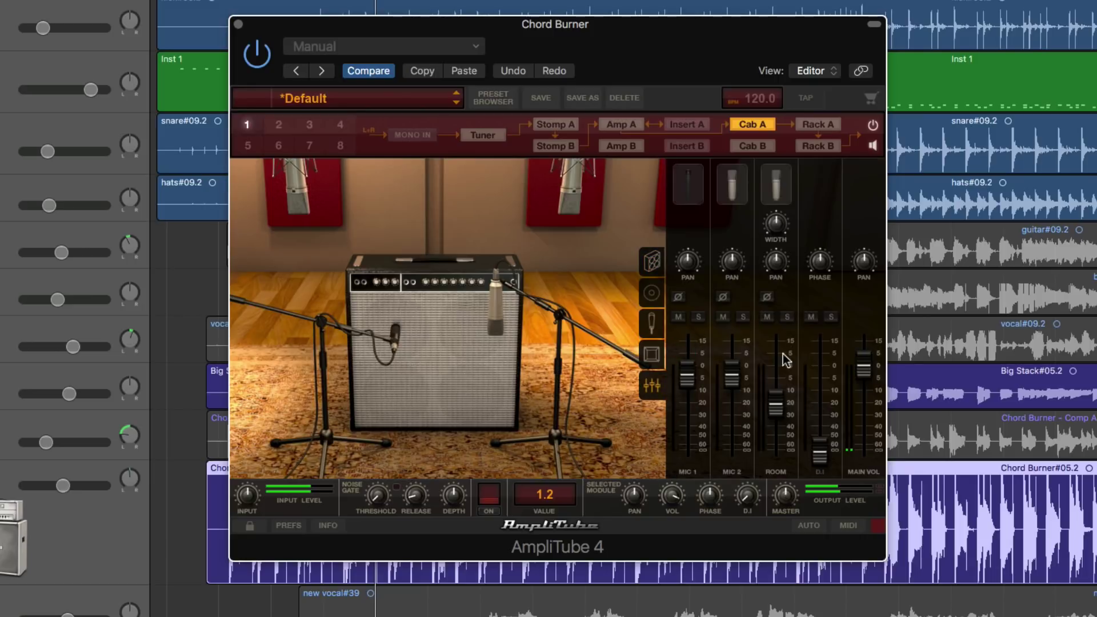
left_click(734, 369)
left_click(686, 297)
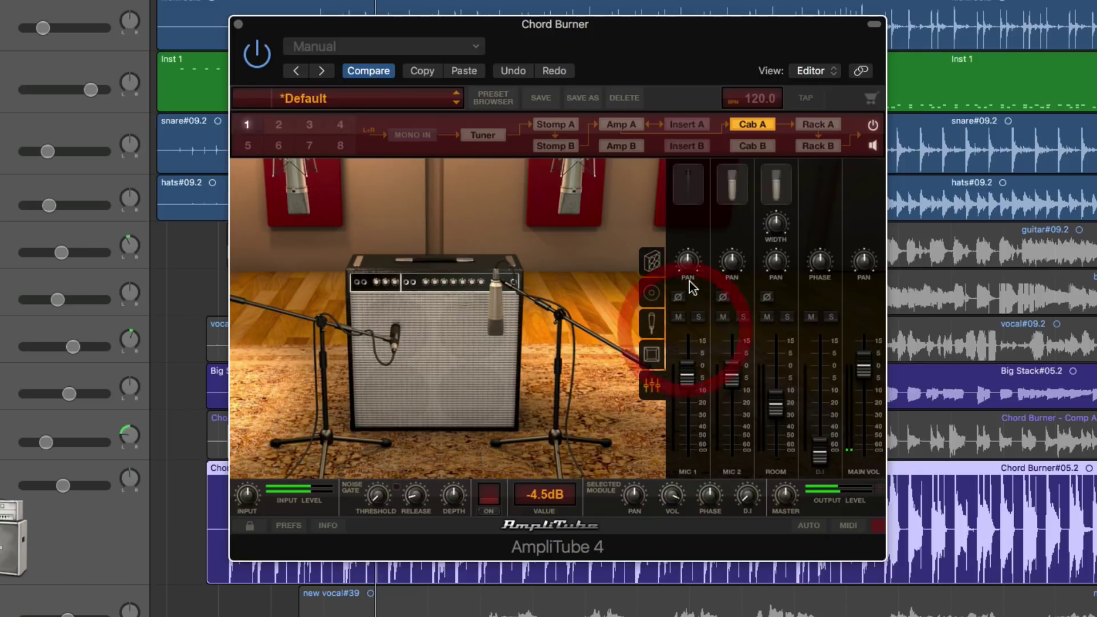
left_click(485, 229)
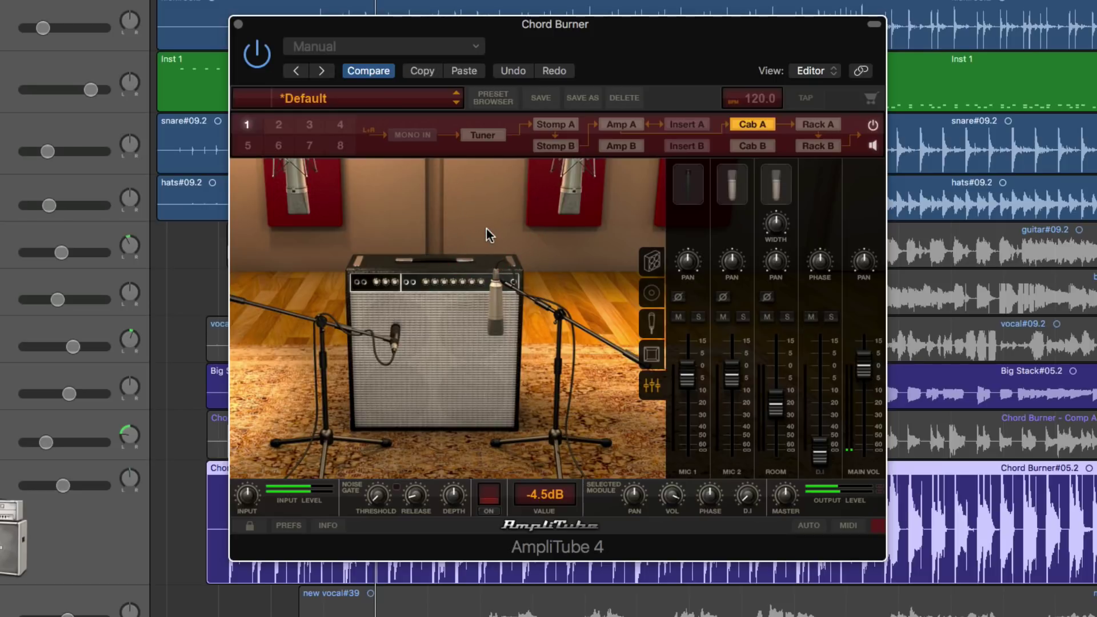